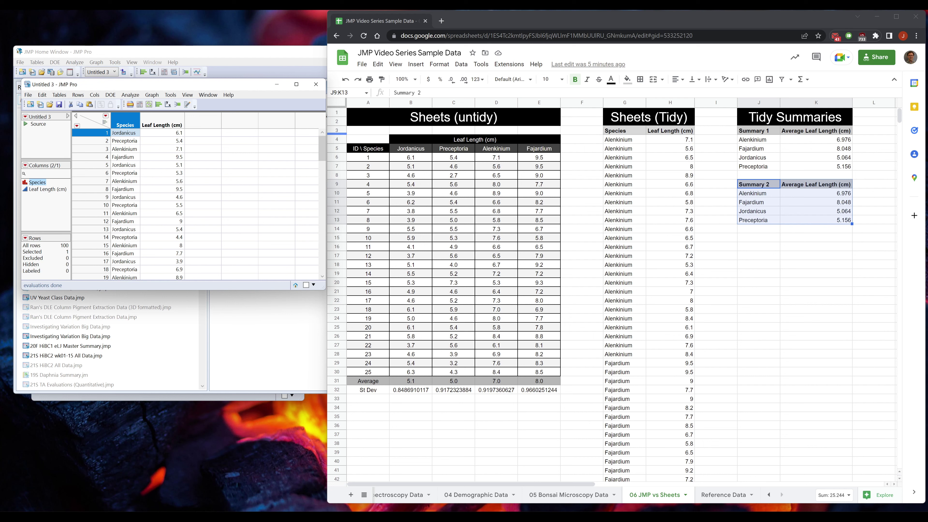
# Review the Species column's data type, modeling type and available column properties, leave them unaltered, and select the Leaf Length (cm) column.
pyautogui.doubleClick(128, 118)
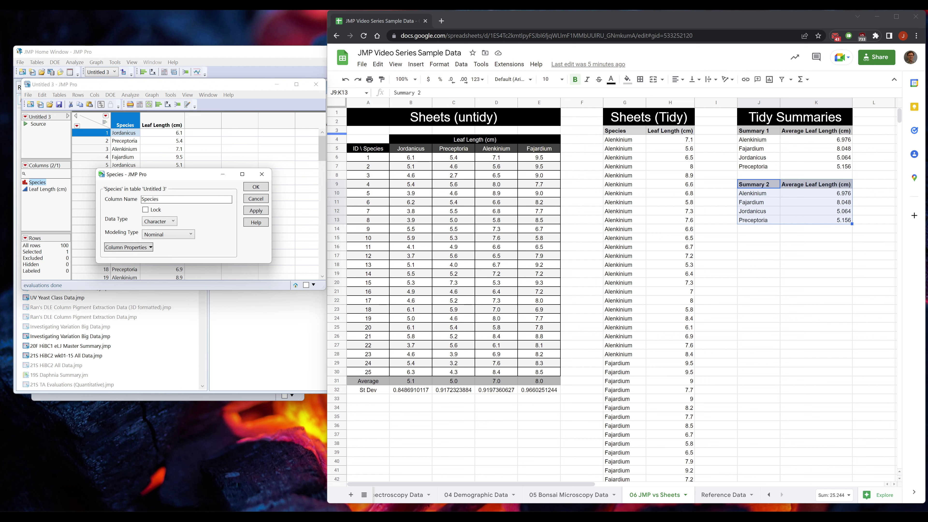
pyautogui.click(164, 224)
pyautogui.click(164, 224)
pyautogui.click(173, 235)
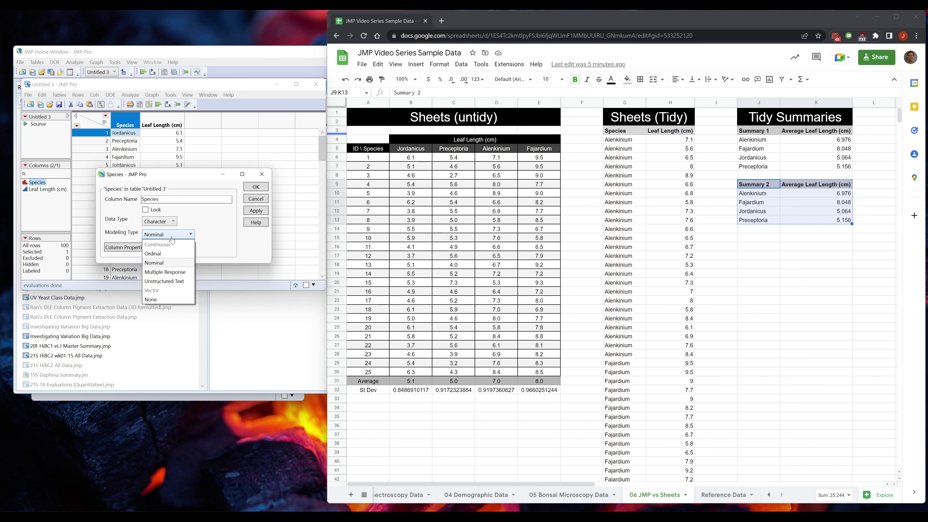
pyautogui.click(182, 235)
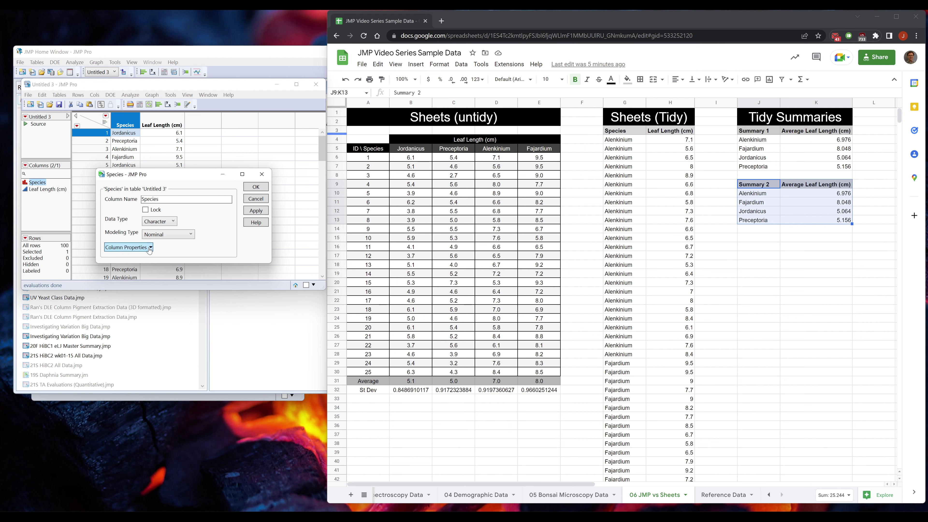
pyautogui.click(148, 251)
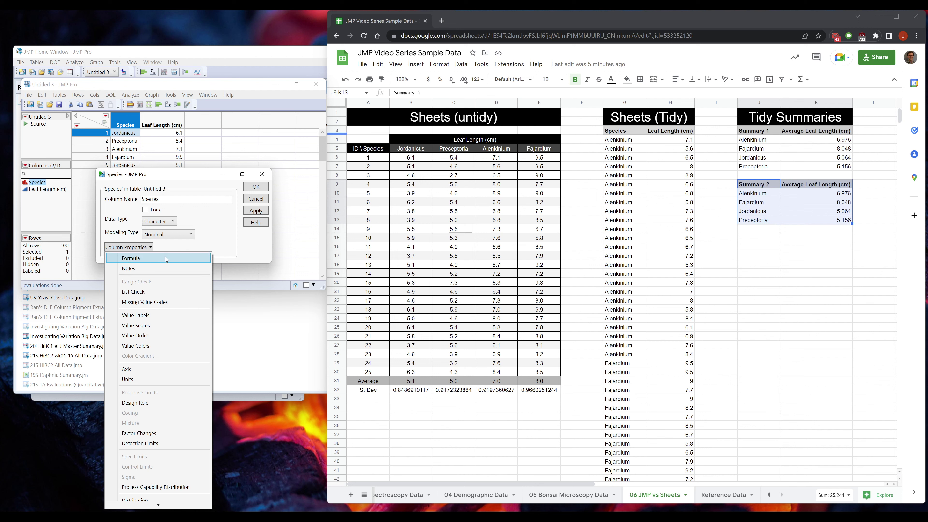
pyautogui.click(257, 201)
pyautogui.click(175, 122)
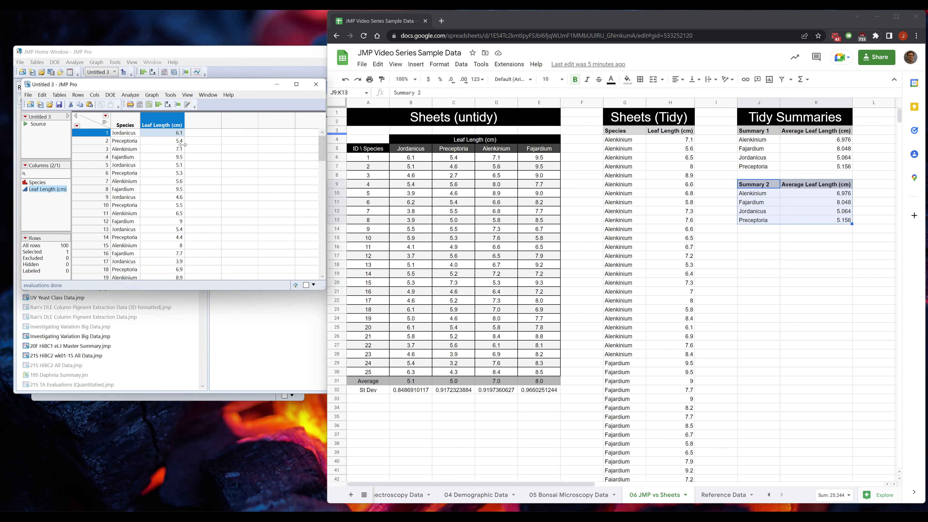
# Switch to the Google Sheets spreadsheet and inspect the average formulas beneath the species columns of the untidy leaf length table.
pyautogui.click(489, 24)
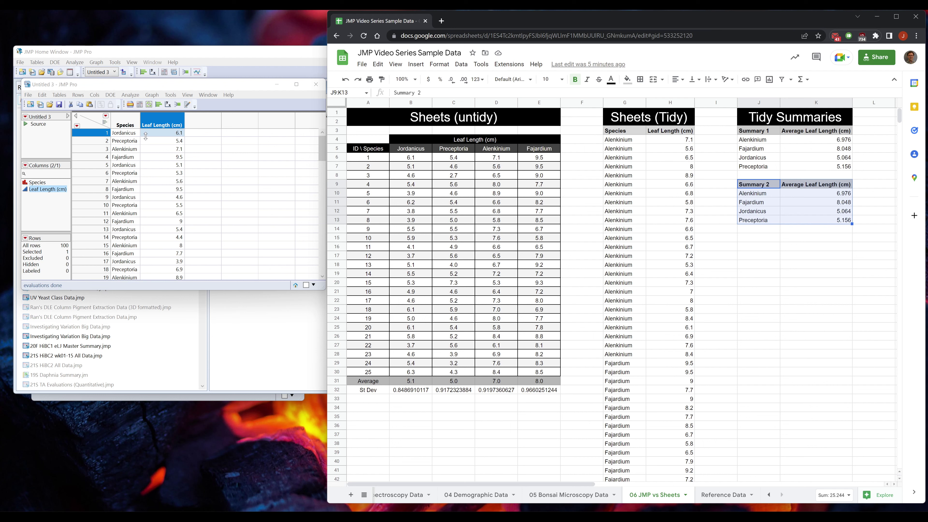
pyautogui.click(412, 140)
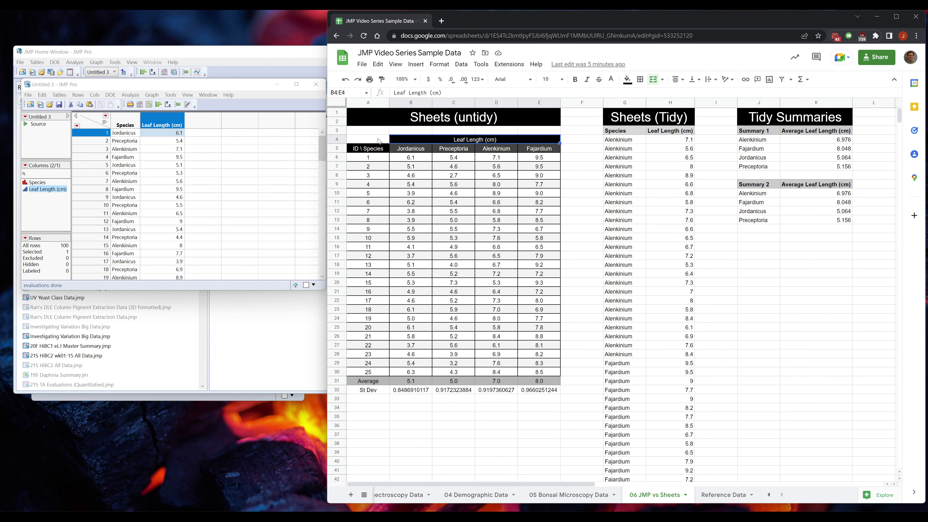
pyautogui.moveTo(380, 141); pyautogui.dragTo(374, 372)
pyautogui.click(375, 382)
pyautogui.click(396, 383)
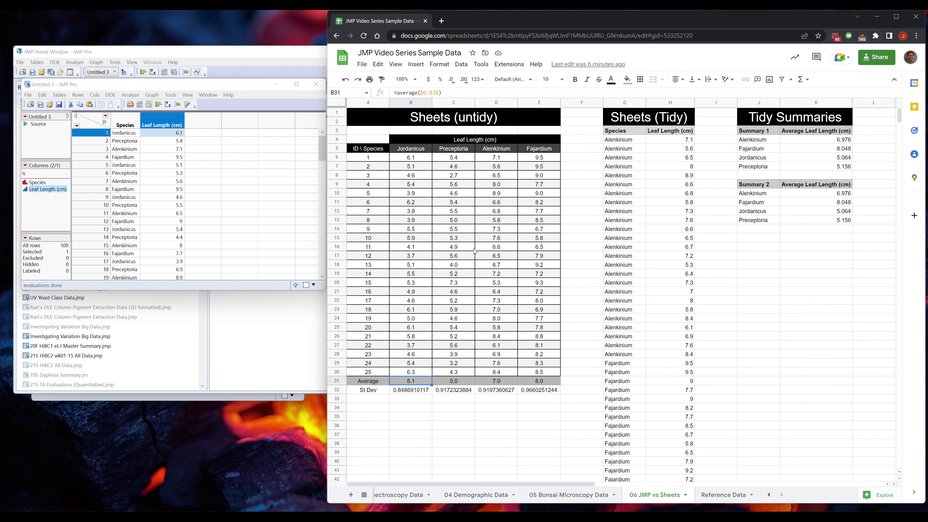
pyautogui.click(477, 93)
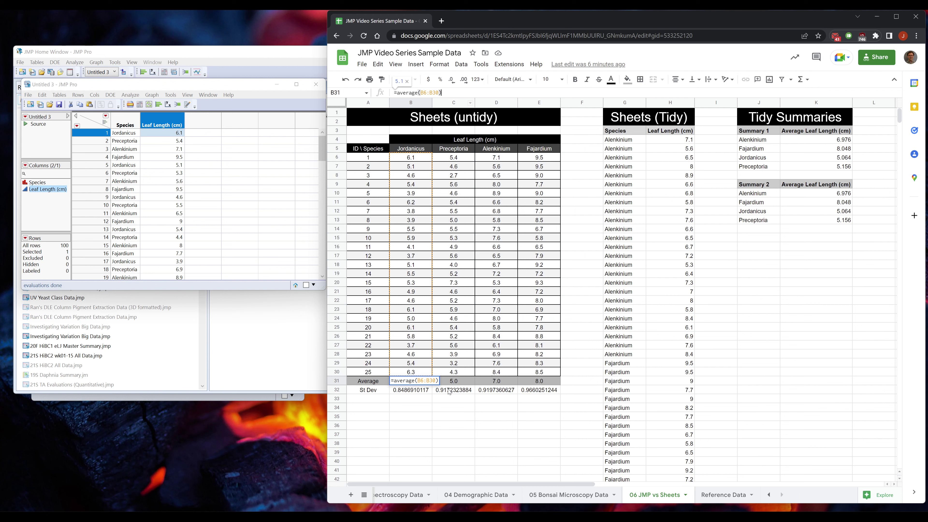
pyautogui.press('Escape')
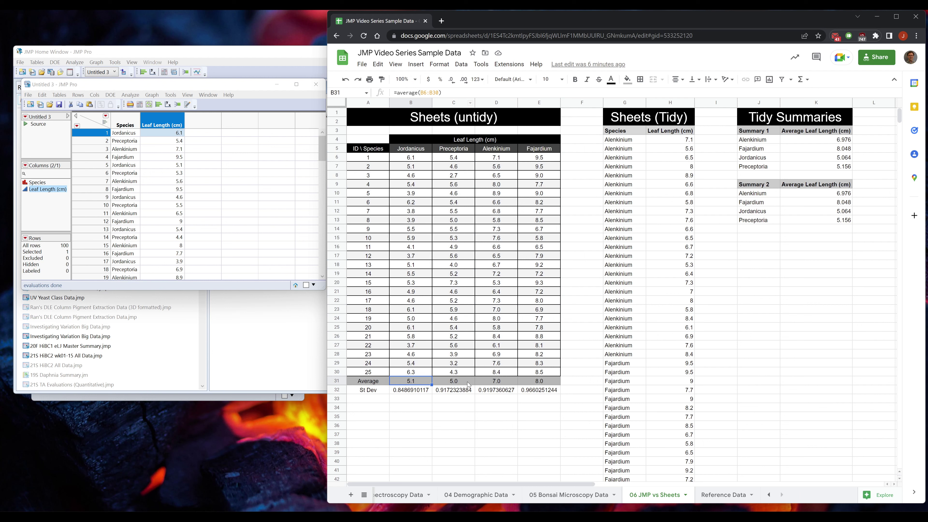
pyautogui.press('Right')
pyautogui.press('Right')
pyautogui.press('Right')
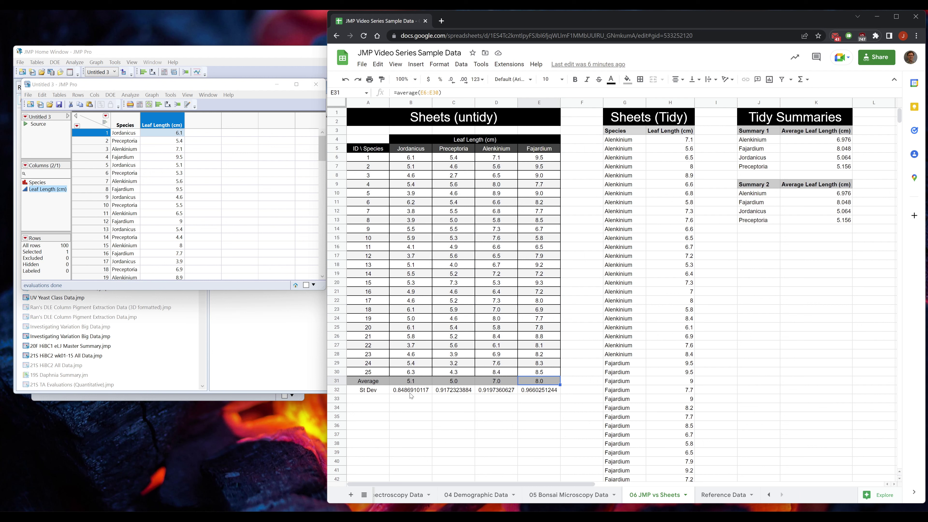
# Inspect the standard deviation formula for Jordanicus in the untidy table.
pyautogui.click(410, 390)
pyautogui.click(400, 93)
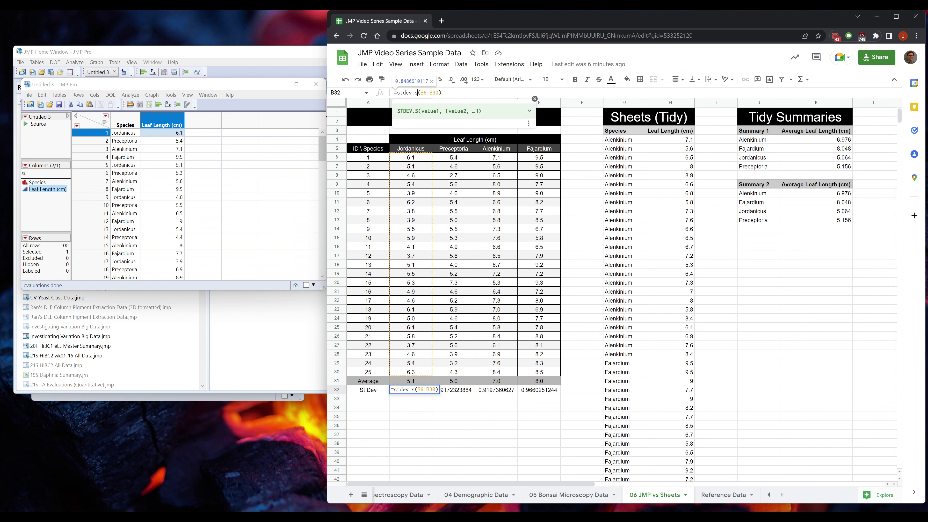
pyautogui.click(472, 406)
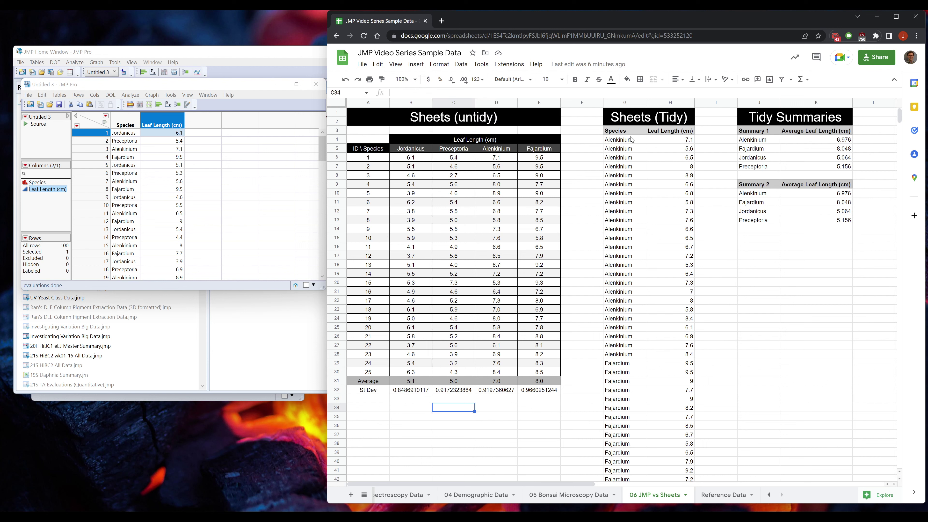
# Examine the tidy table from its heading down to its last data row and the empty rows beneath it.
pyautogui.click(621, 121)
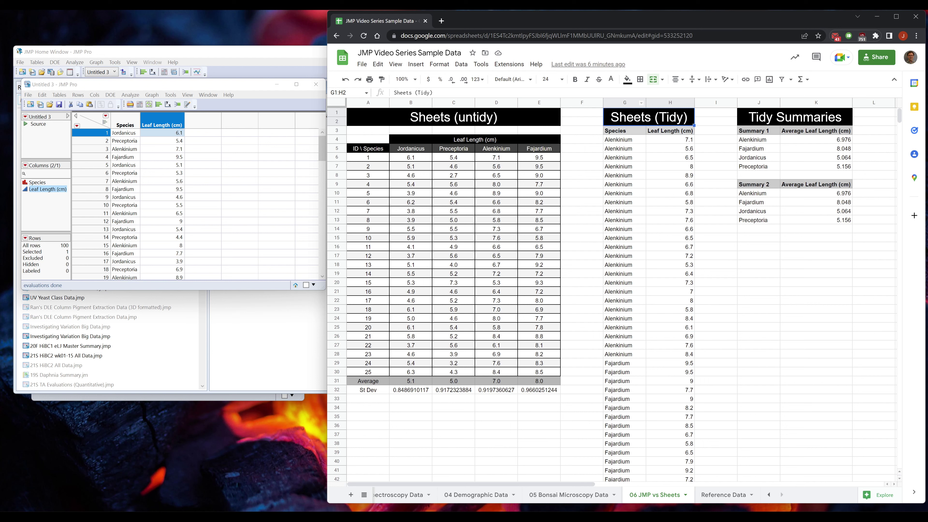
pyautogui.moveTo(899, 118); pyautogui.dragTo(897, 150)
pyautogui.click(633, 248)
pyautogui.click(654, 249)
pyautogui.click(631, 258)
pyautogui.click(655, 257)
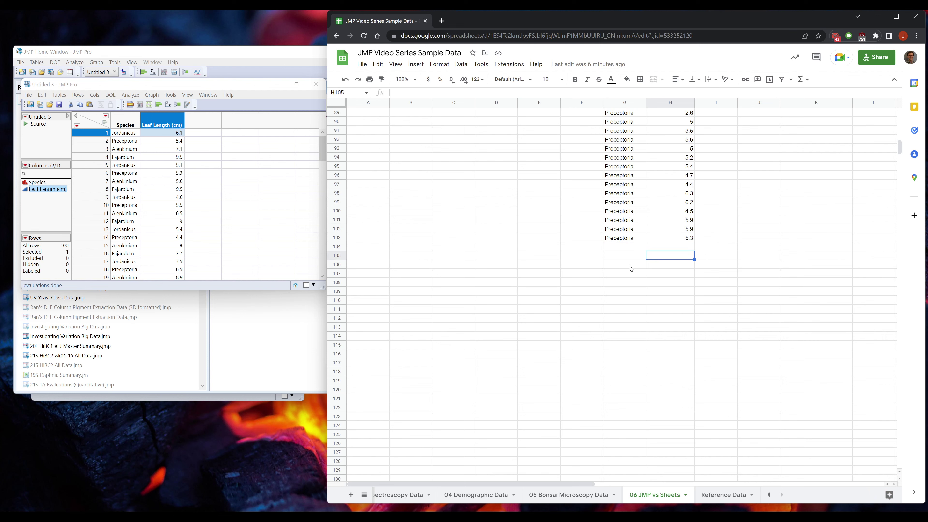
pyautogui.click(631, 266)
pyautogui.click(654, 266)
pyautogui.click(631, 275)
pyautogui.click(654, 275)
pyautogui.scroll(13, 716, 253)
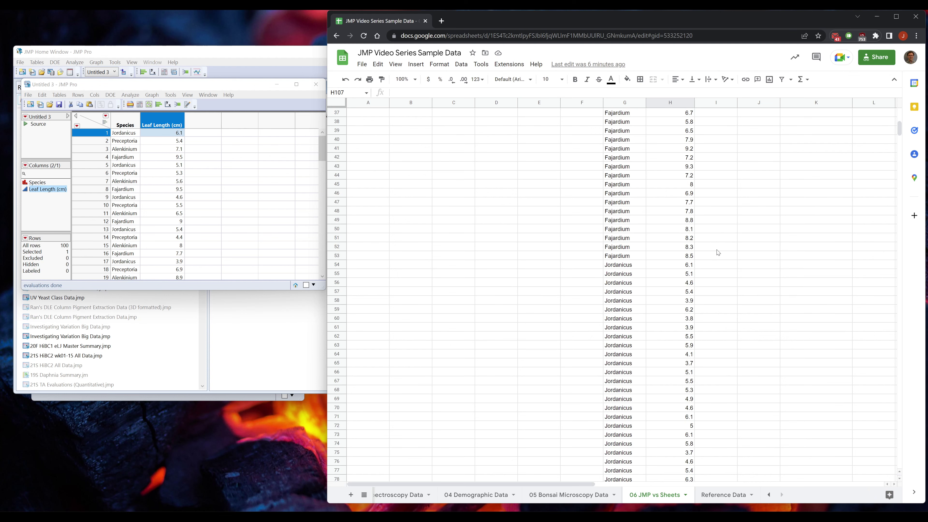
pyautogui.scroll(9, 717, 249)
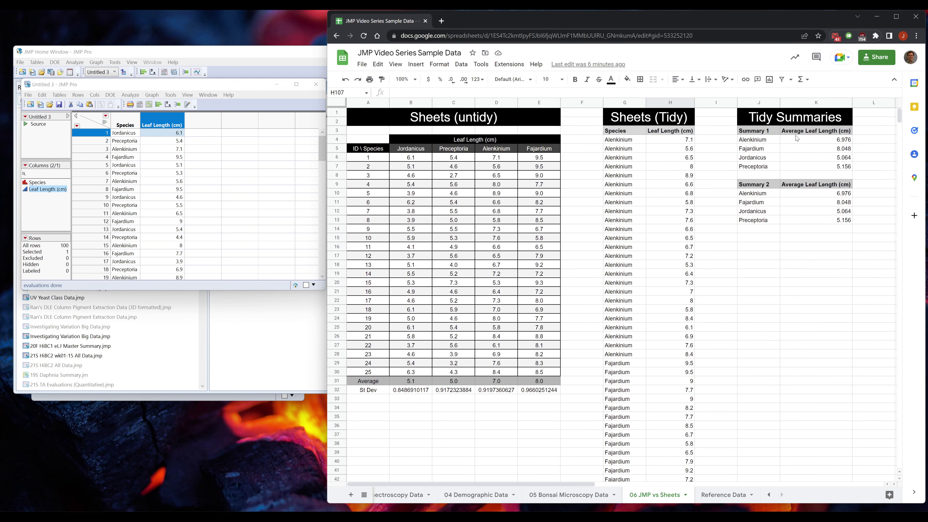
# Examine the Alenkinium average in Summary 1 and the Average and St Dev summary rows of the untidy table.
pyautogui.click(797, 139)
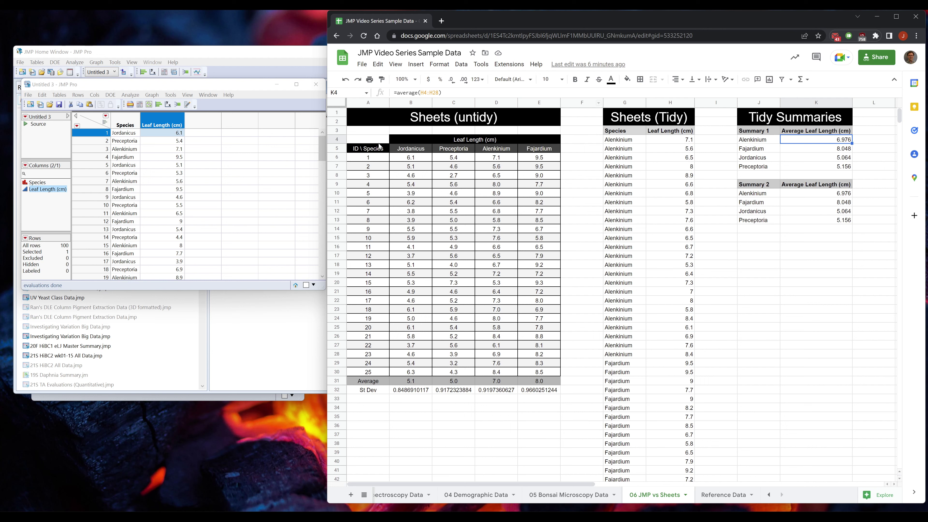
pyautogui.click(374, 384)
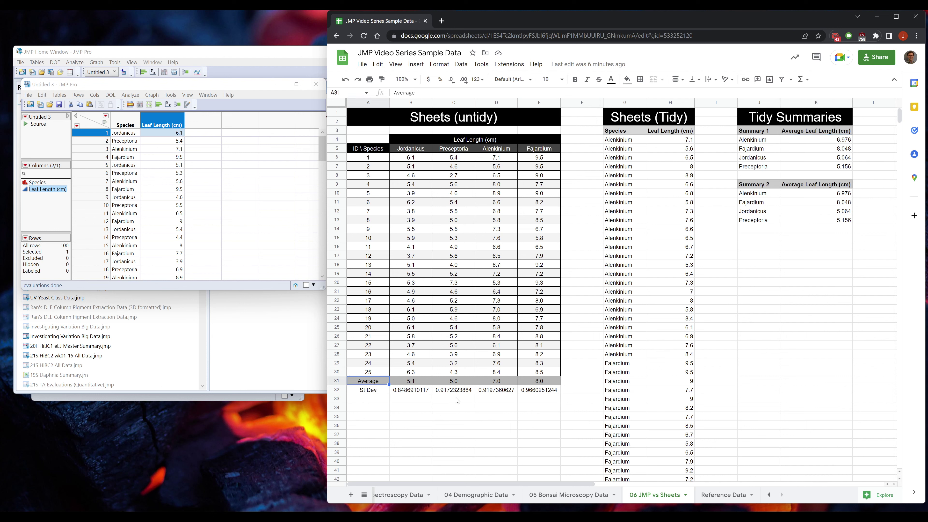
pyautogui.click(373, 389)
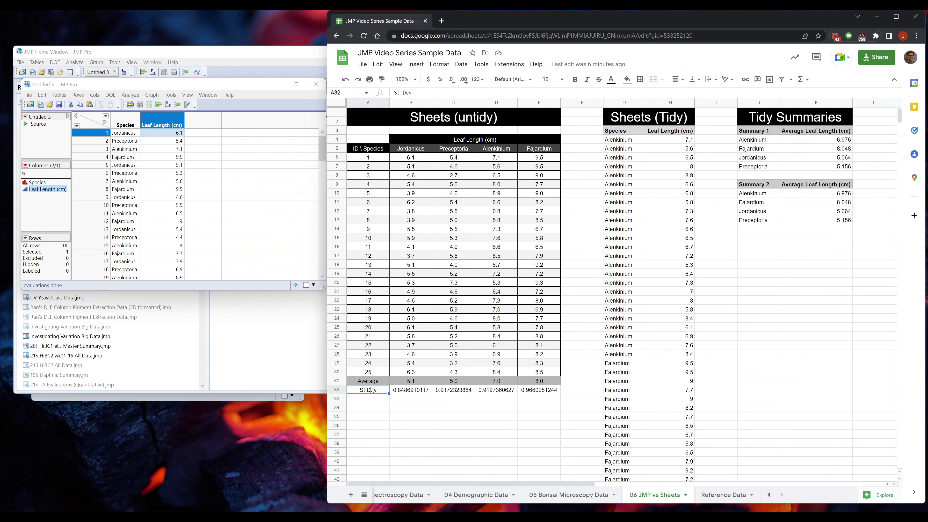
pyautogui.click(375, 374)
pyautogui.click(375, 382)
pyautogui.press('Right')
pyautogui.press('Right')
pyautogui.press('Right')
pyautogui.press('Right')
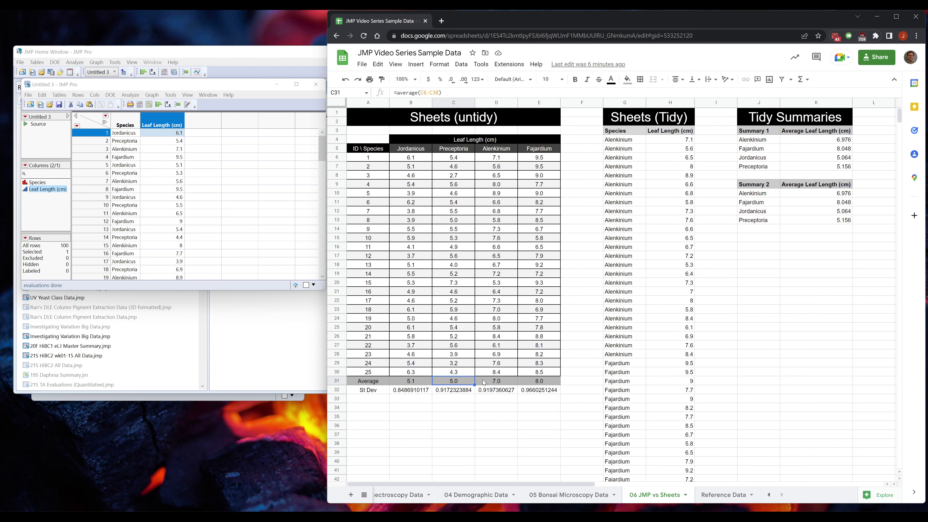
pyautogui.press('Down')
pyautogui.press('Left')
pyautogui.press('Left')
pyautogui.press('Left')
pyautogui.press('Left')
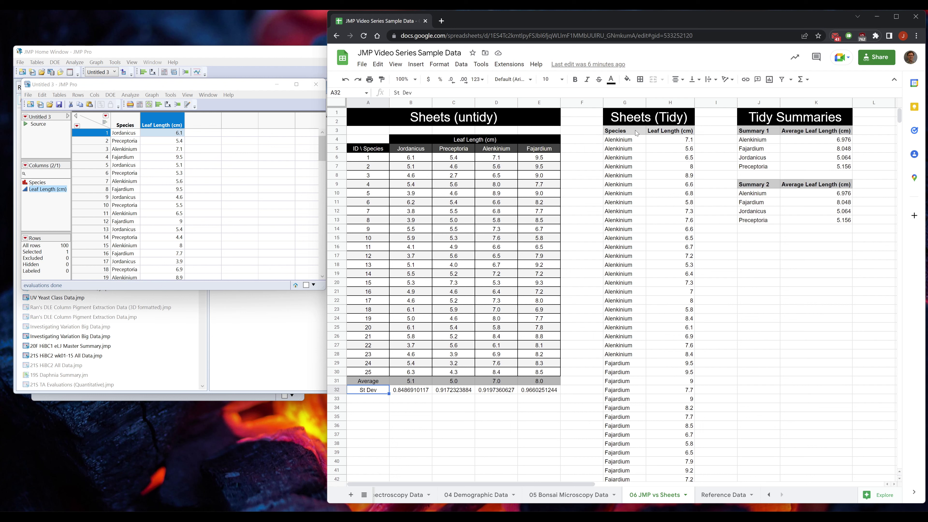
# Examine the Species and Leaf Length (cm) columns and their headers in the tidy table.
pyautogui.click(626, 117)
pyautogui.click(624, 103)
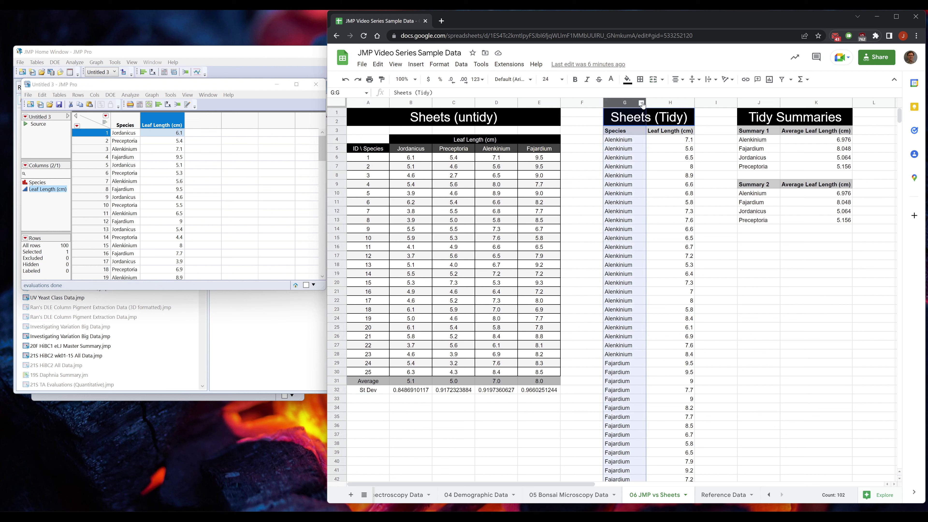
pyautogui.click(656, 102)
pyautogui.click(625, 102)
pyautogui.click(625, 130)
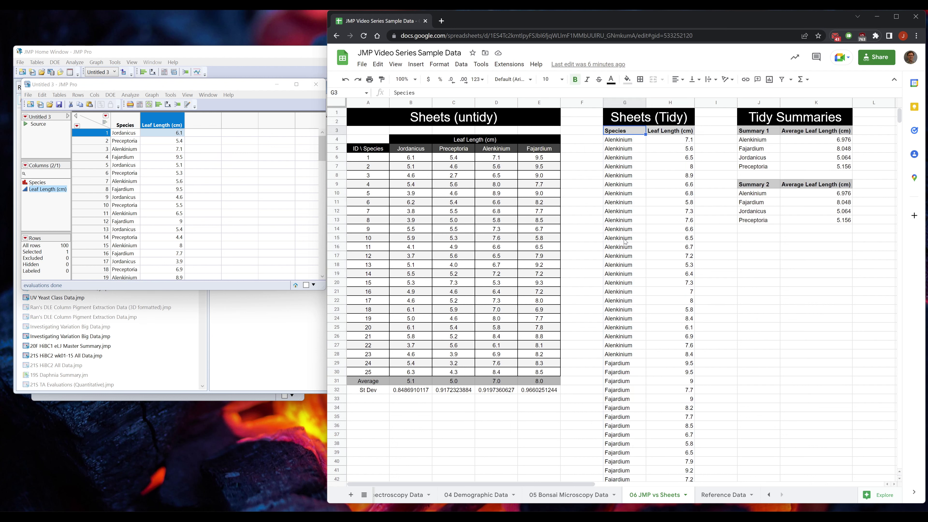
pyautogui.click(665, 132)
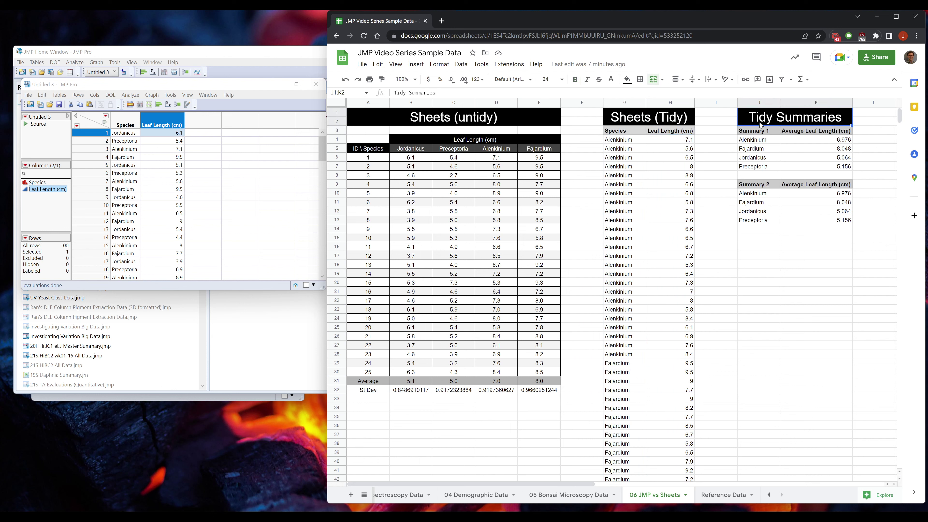
# Check the empty space beneath the untidy table and below the last data row of the tidy table.
pyautogui.moveTo(364, 399); pyautogui.dragTo(411, 417)
pyautogui.moveTo(536, 439); pyautogui.dragTo(581, 443)
pyautogui.moveTo(410, 444); pyautogui.dragTo(506, 454)
pyautogui.moveTo(369, 452); pyautogui.dragTo(503, 459)
pyautogui.moveTo(369, 426); pyautogui.dragTo(539, 435)
pyautogui.click(638, 399)
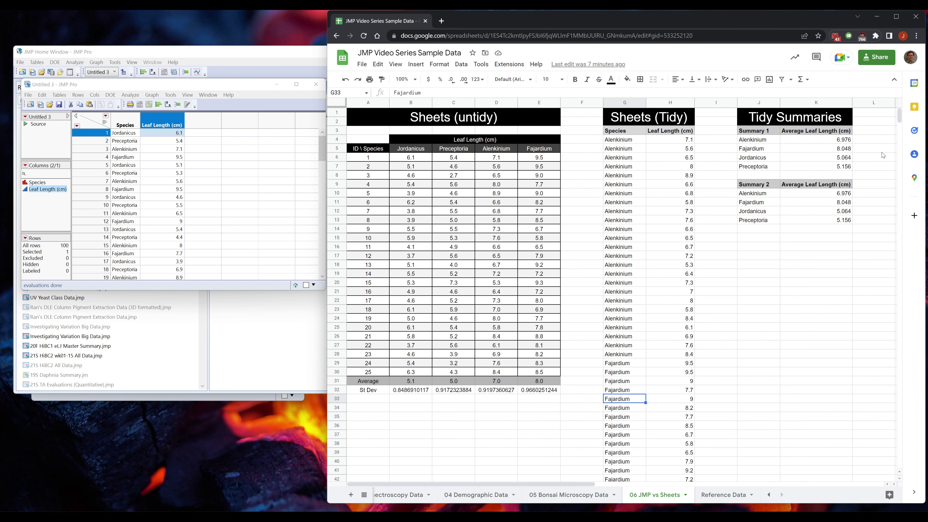
pyautogui.moveTo(899, 117); pyautogui.dragTo(901, 150)
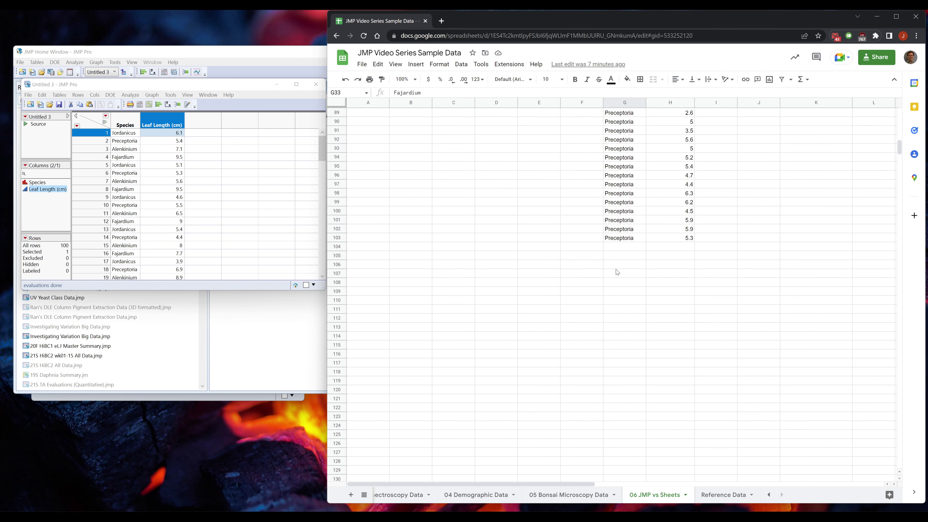
pyautogui.moveTo(616, 269); pyautogui.dragTo(655, 284)
pyautogui.click(655, 284)
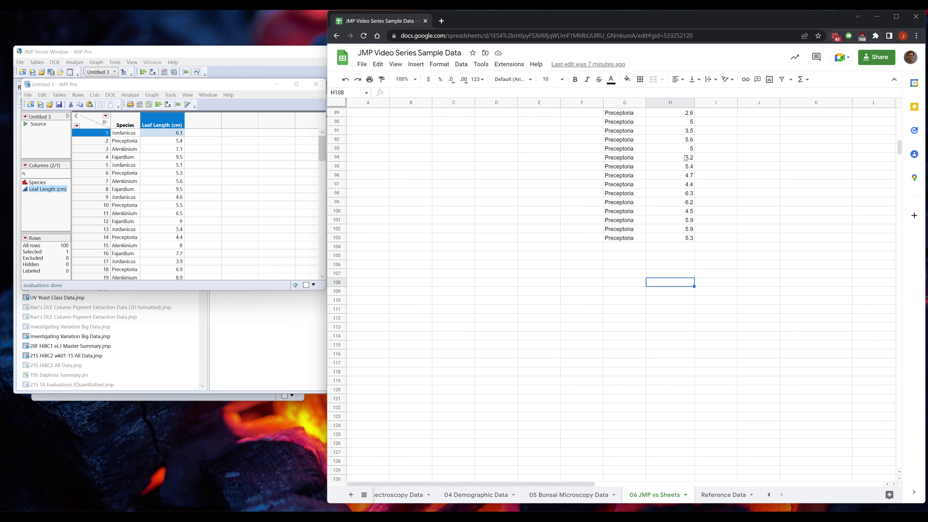
pyautogui.moveTo(898, 146); pyautogui.dragTo(892, 116)
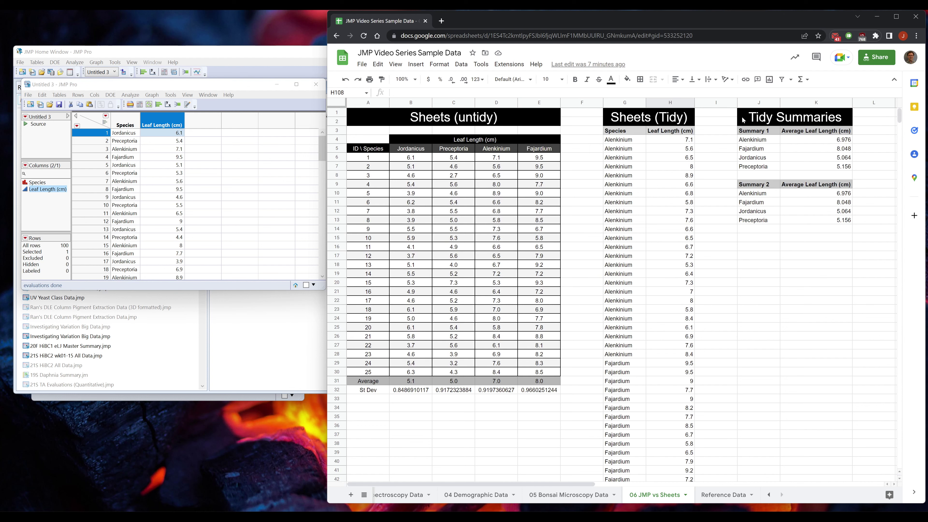
# Inspect the average leaf length formula for each species in Summary 1 of the tidy summaries.
pyautogui.click(676, 120)
pyautogui.click(742, 120)
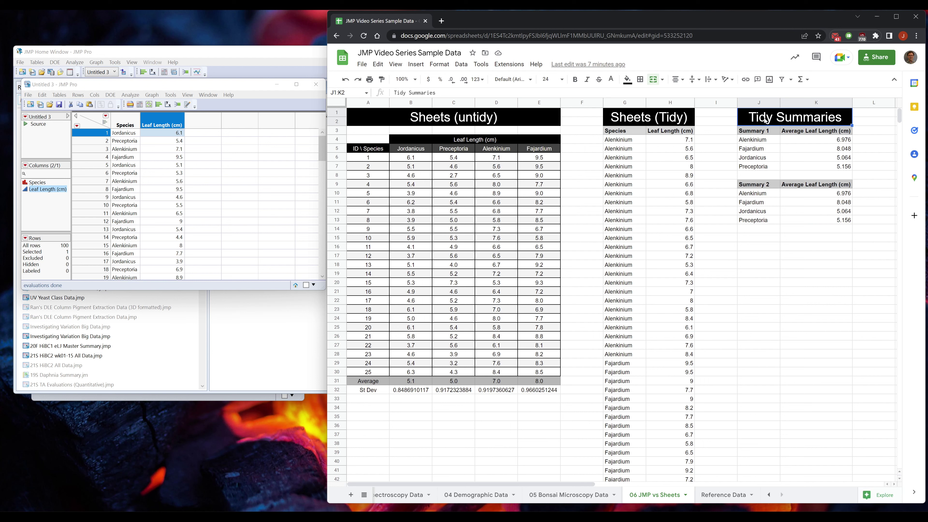
pyautogui.click(752, 148)
pyautogui.click(788, 138)
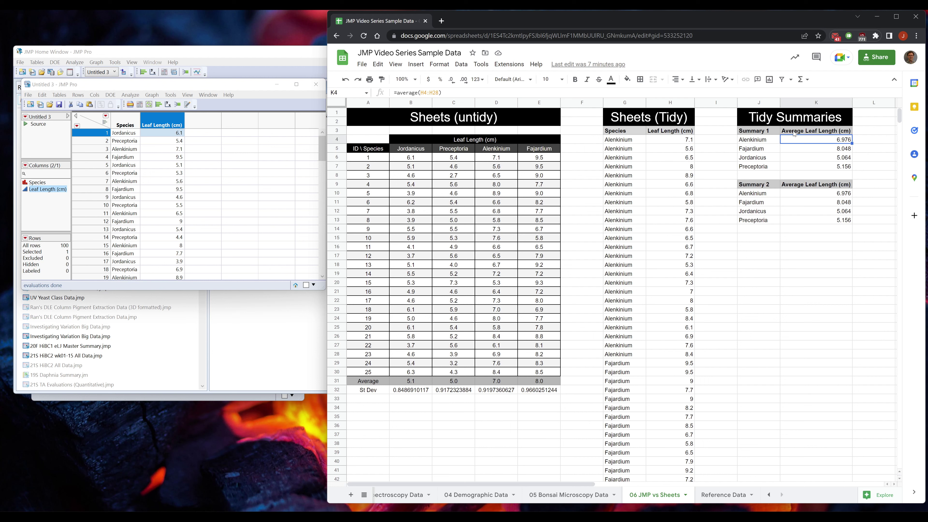
pyautogui.click(791, 149)
pyautogui.click(794, 159)
pyautogui.click(794, 167)
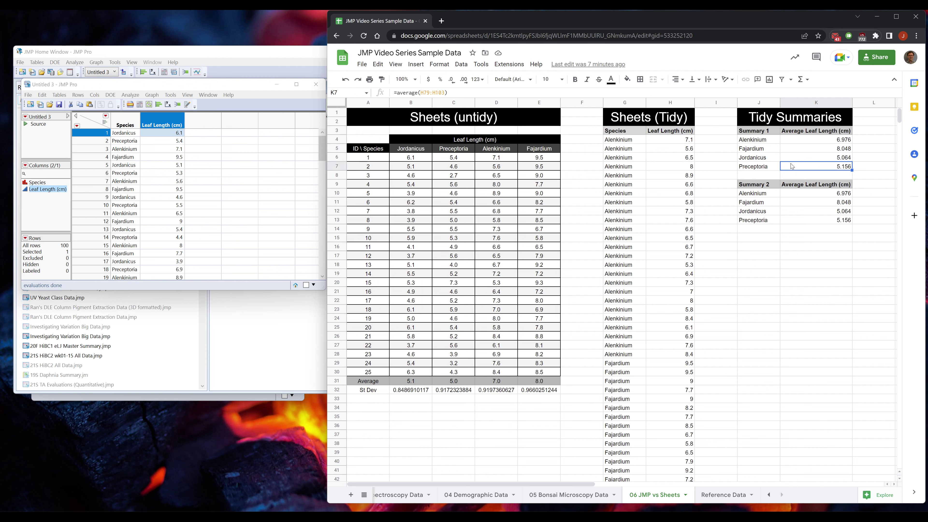
# Inspect the AVERAGE formula for Alenkinium in Summary 1 and check its range against the tidy table down to the last data row.
pyautogui.click(788, 141)
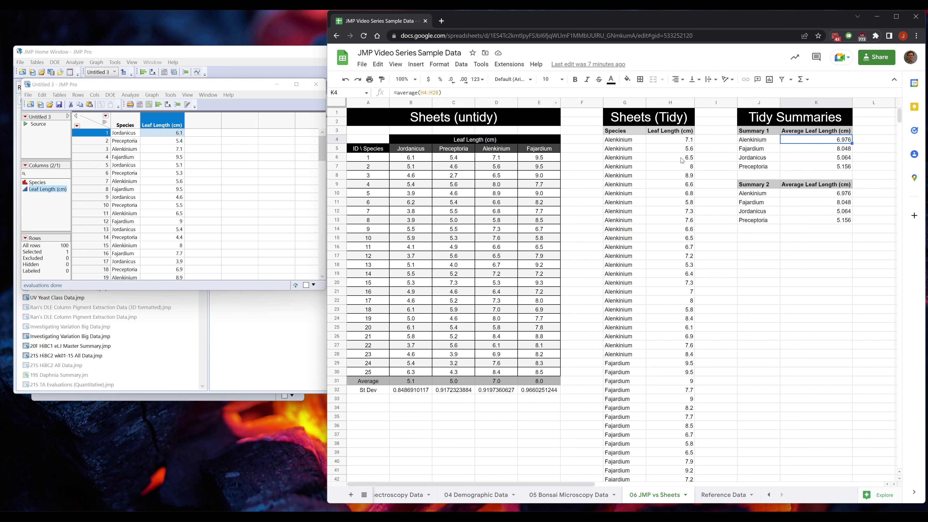
pyautogui.click(728, 93)
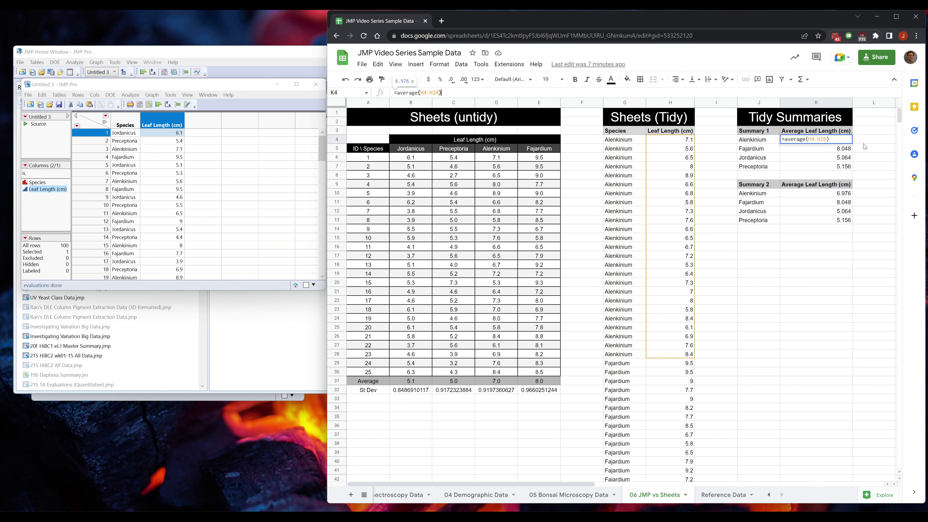
pyautogui.moveTo(899, 117); pyautogui.dragTo(898, 143)
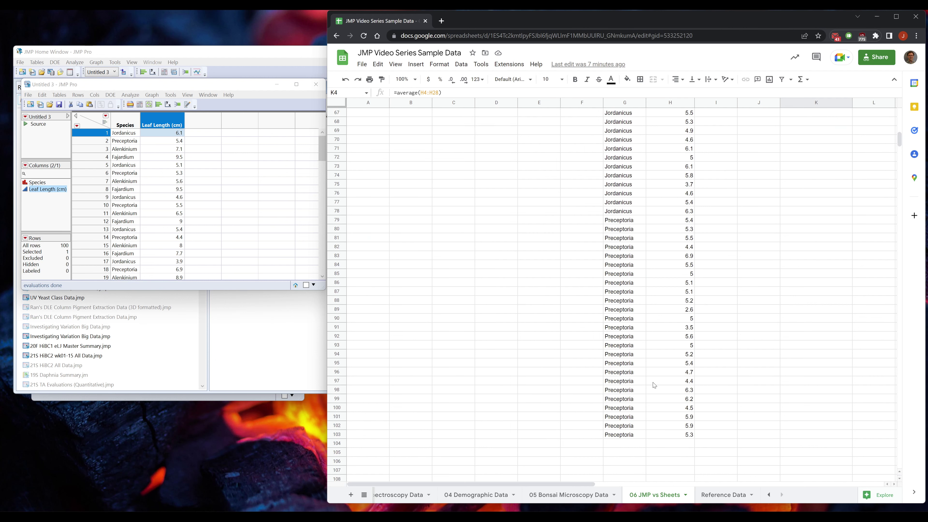
pyautogui.click(629, 444)
pyautogui.scroll(15, 687, 442)
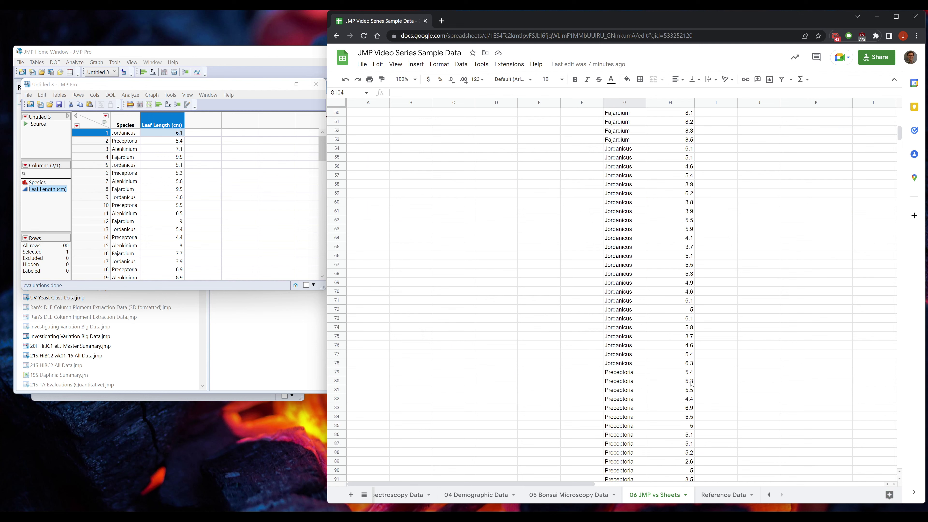
pyautogui.click(768, 142)
pyautogui.click(801, 140)
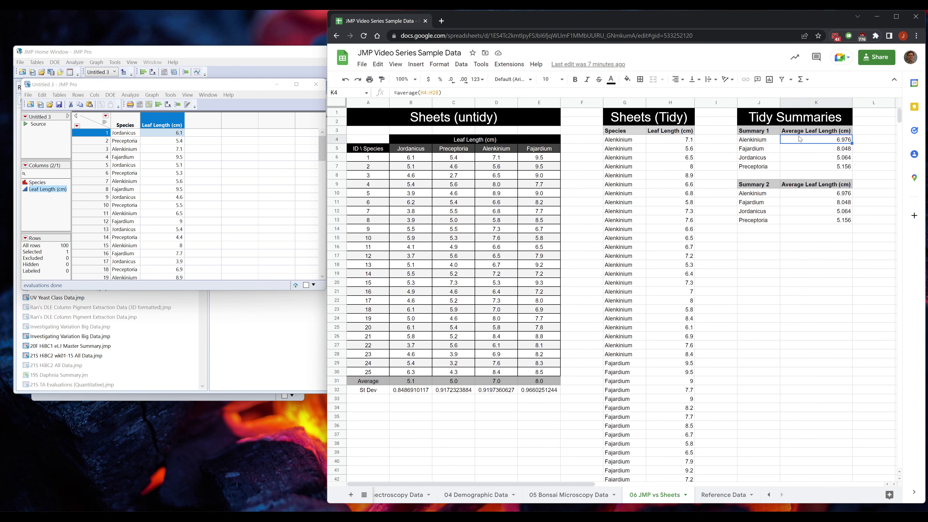
# Inspect the criteria range, criterion and average range of the AVERAGEIF formulas in Summary 2.
pyautogui.click(809, 194)
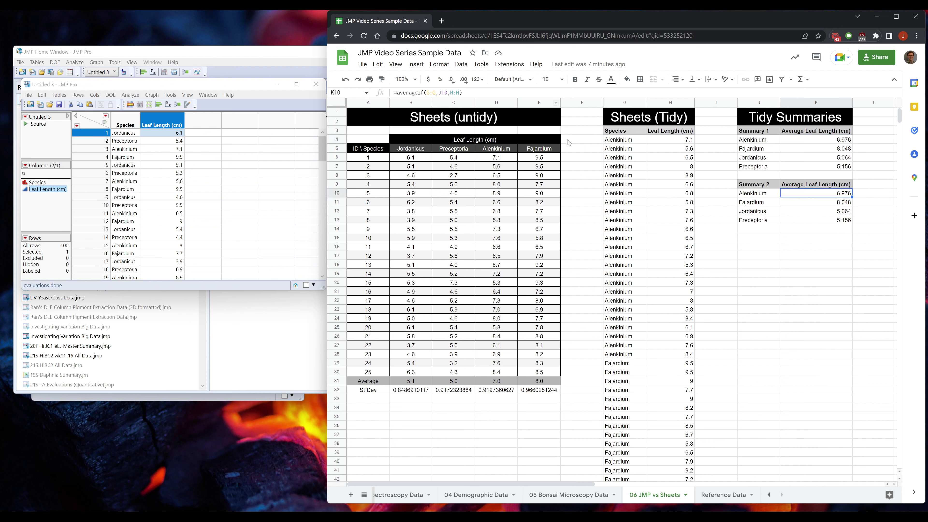
pyautogui.click(426, 92)
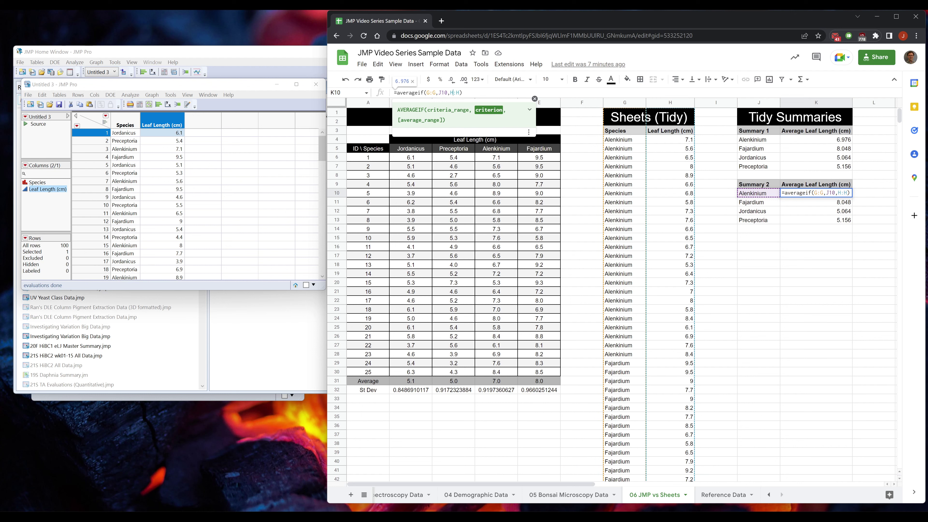
pyautogui.click(456, 93)
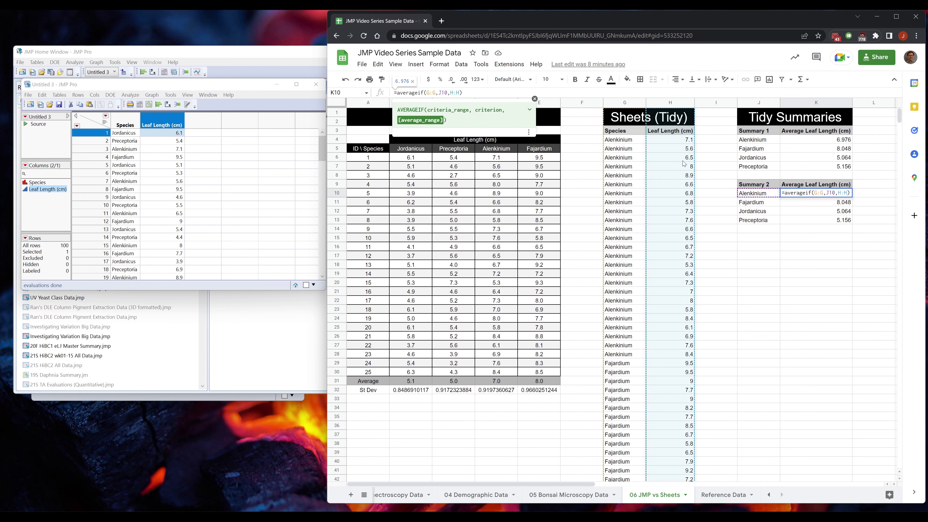
pyautogui.press('Return')
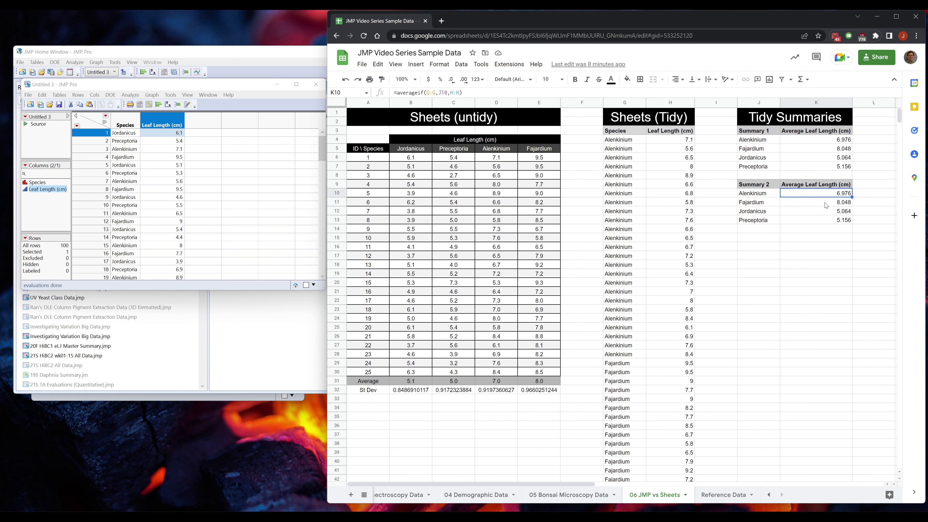
pyautogui.press('Down')
pyautogui.press('Down')
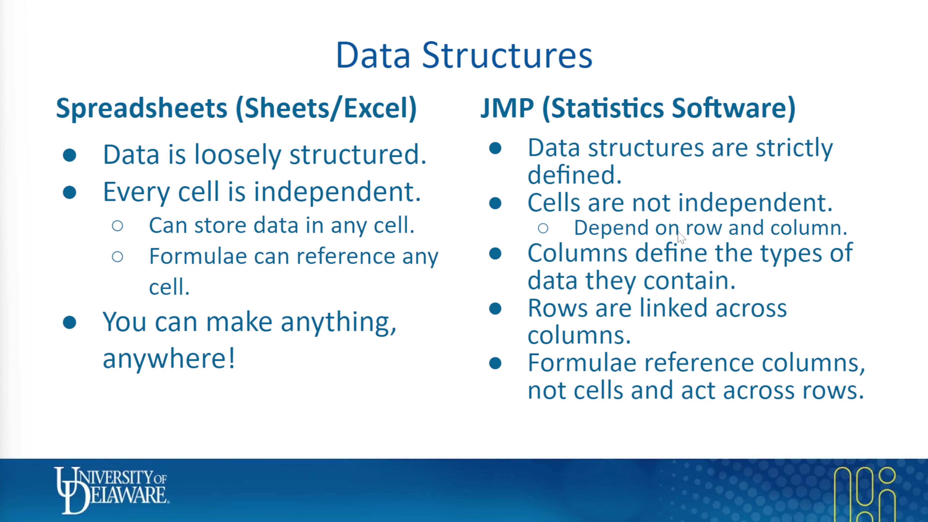
pyautogui.press('Right')
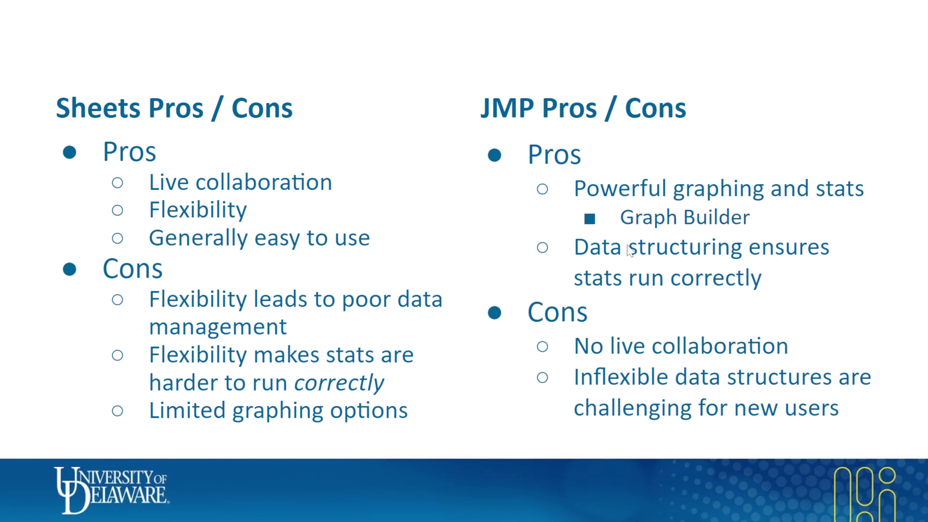
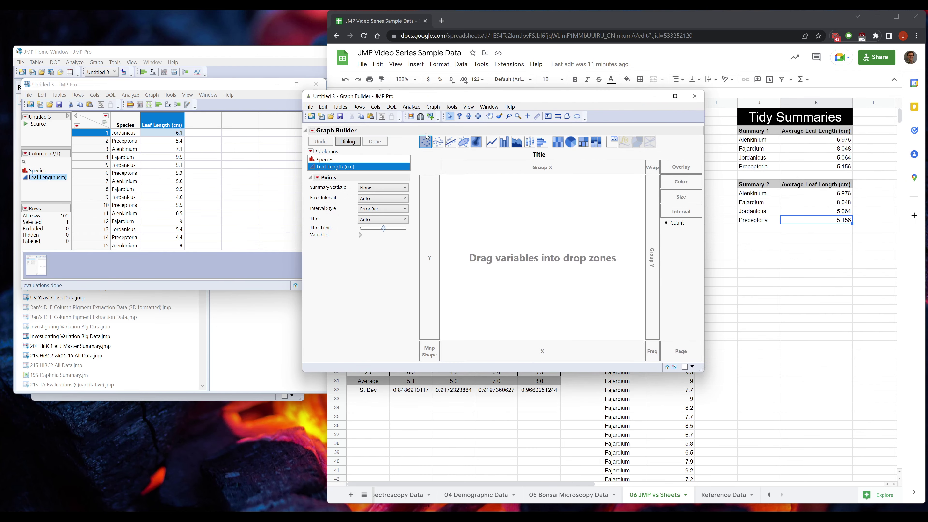
# In JMP Graph Builder, chart mean Leaf Length (cm) by Species as bars with Standard Deviation error bars, and place the finished graph beside the spreadsheet.
pyautogui.moveTo(325, 159); pyautogui.dragTo(429, 227)
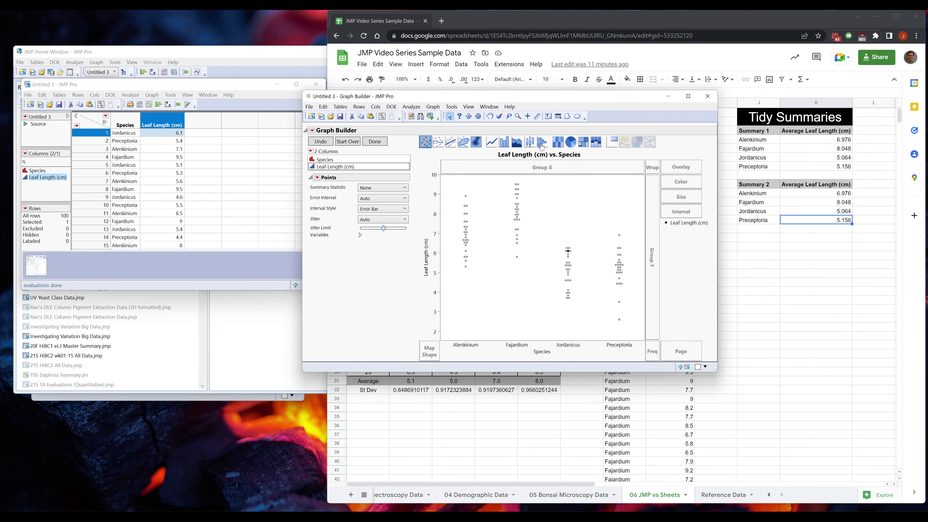
pyautogui.click(504, 143)
pyautogui.click(397, 210)
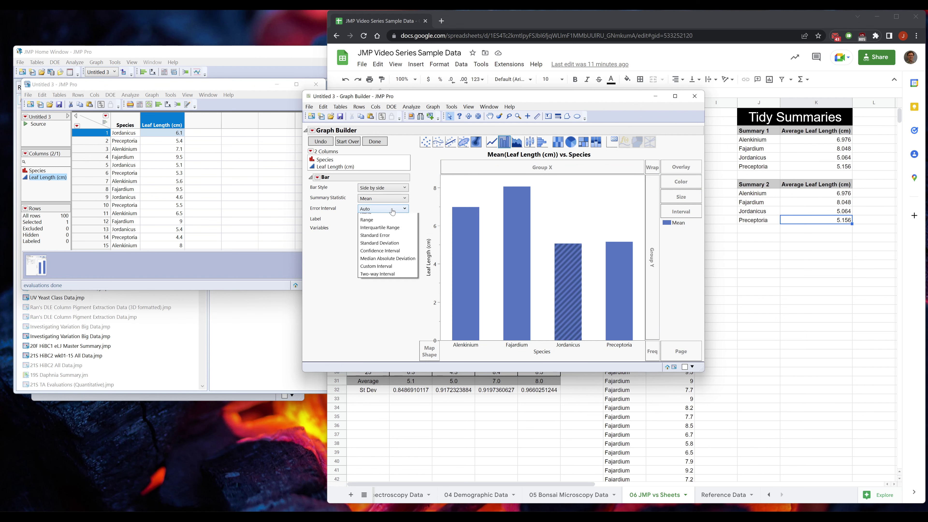
pyautogui.click(389, 256)
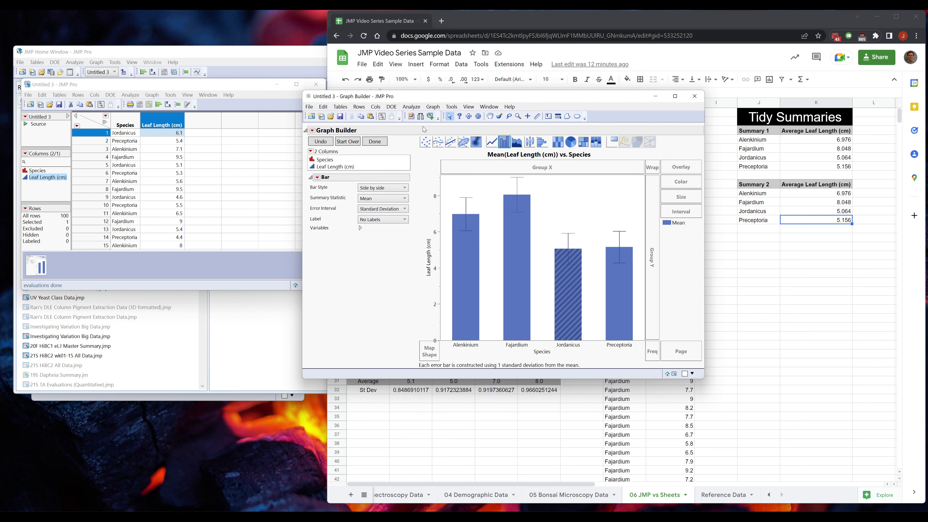
pyautogui.click(375, 142)
pyautogui.moveTo(444, 96); pyautogui.dragTo(181, 226)
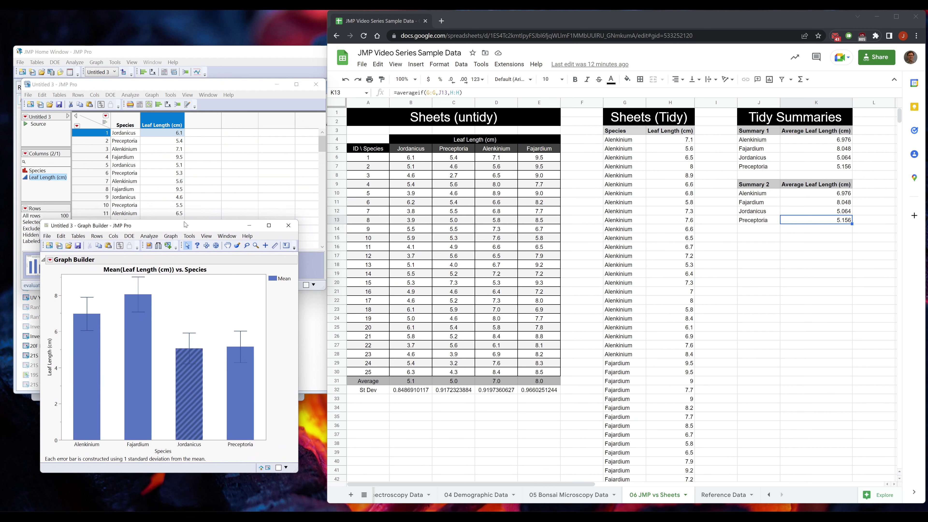
# Reopen the graph's control panel and overlay the individual Leaf Length (cm) points on the bars.
pyautogui.click(50, 260)
pyautogui.click(116, 271)
pyautogui.keyDown('shift'); pyautogui.click(163, 271); pyautogui.keyUp('shift')
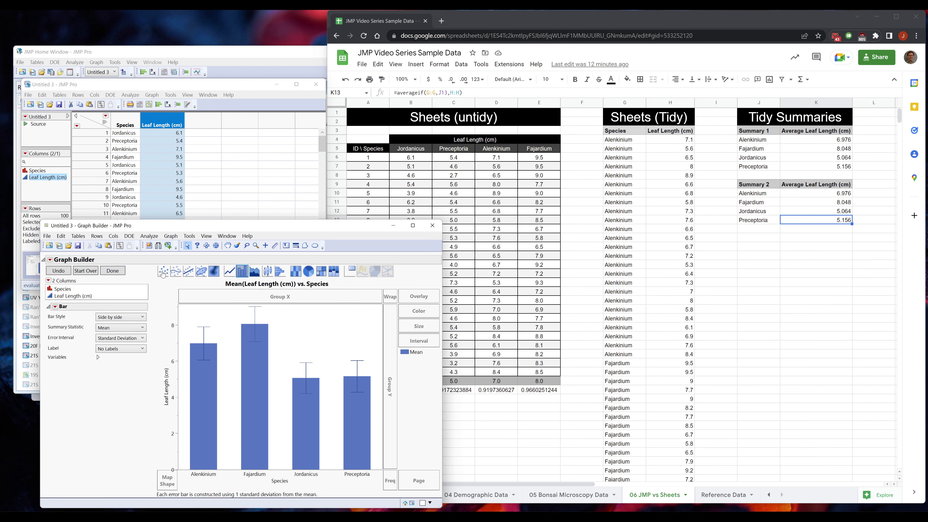
pyautogui.click(119, 275)
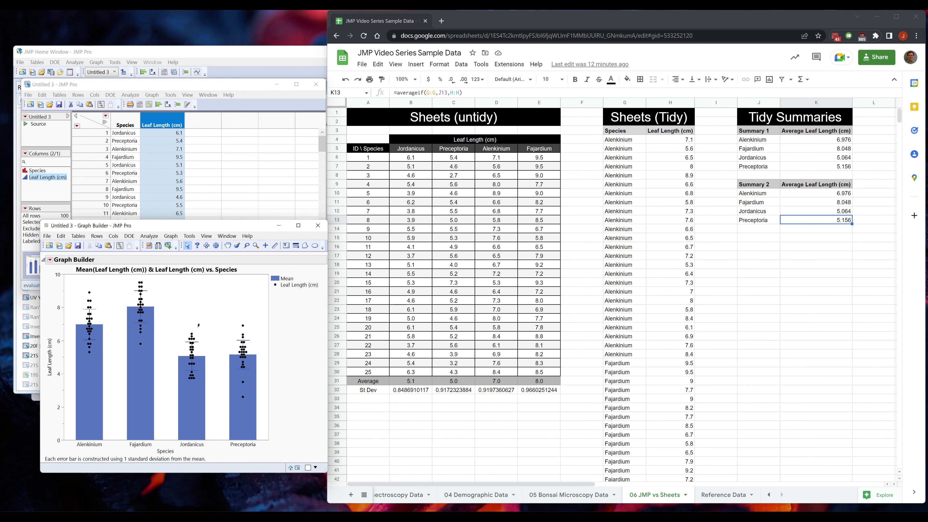
# Recolor the Mean bars grey and the Leaf Length (cm) points light grey.
pyautogui.rightClick(275, 281)
pyautogui.moveTo(305, 294)
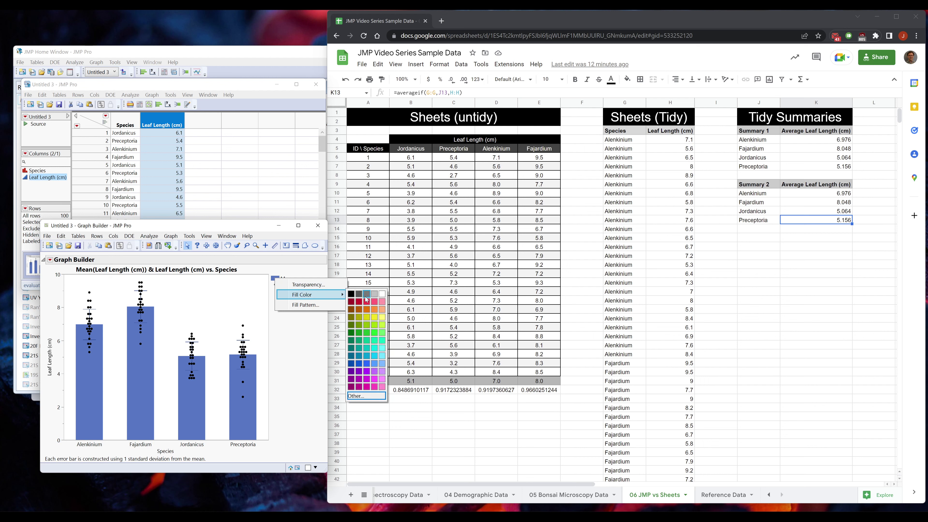
pyautogui.click(375, 295)
pyautogui.rightClick(288, 286)
pyautogui.moveTo(319, 296)
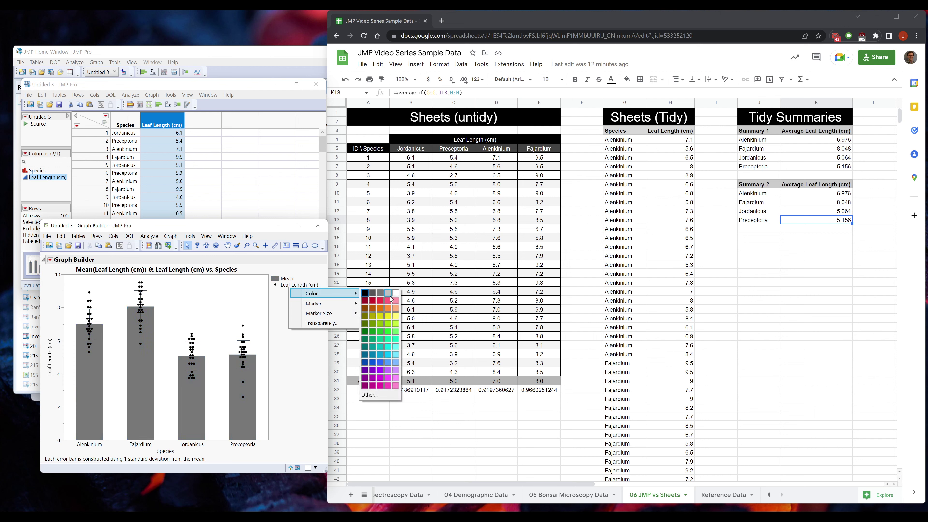
pyautogui.click(390, 294)
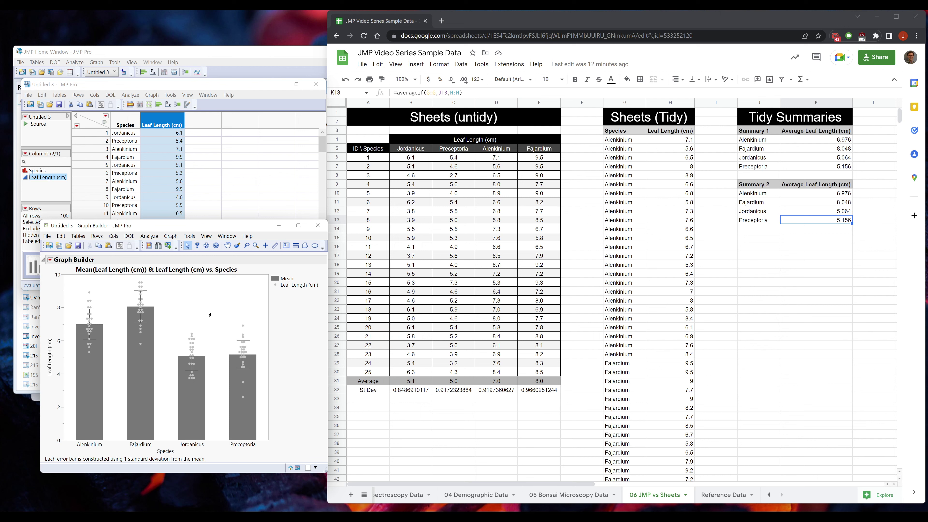
# Include the Standard Deviation item in the graph's legend.
pyautogui.doubleClick(280, 284)
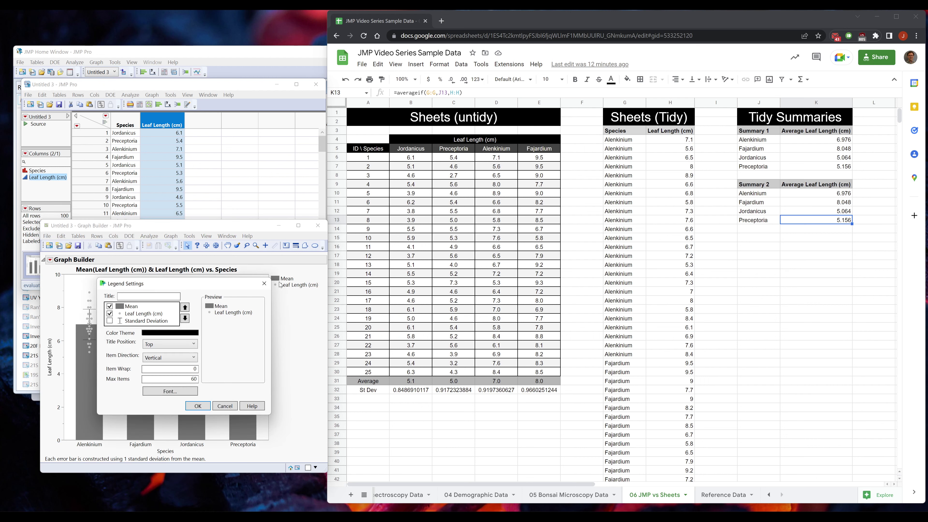
pyautogui.click(110, 321)
pyautogui.click(205, 406)
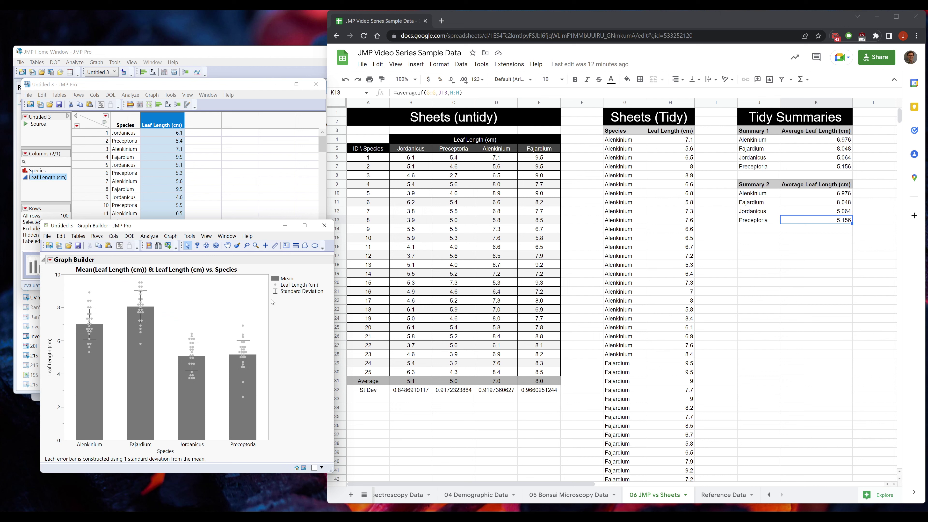
# Format the Standard Deviation error bars with black lines and a line width of 2.
pyautogui.rightClick(284, 293)
pyautogui.moveTo(325, 302)
pyautogui.click(359, 301)
pyautogui.rightClick(308, 292)
pyautogui.moveTo(346, 318)
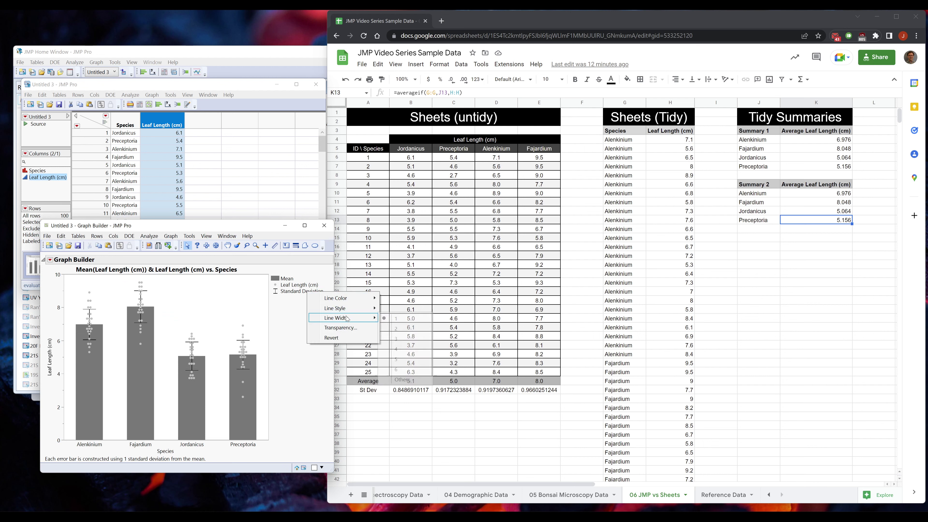
pyautogui.click(400, 328)
# Customize the graph's drawing order so the Error Bar element comes after the Marker element.
pyautogui.rightClick(246, 308)
pyautogui.click(275, 373)
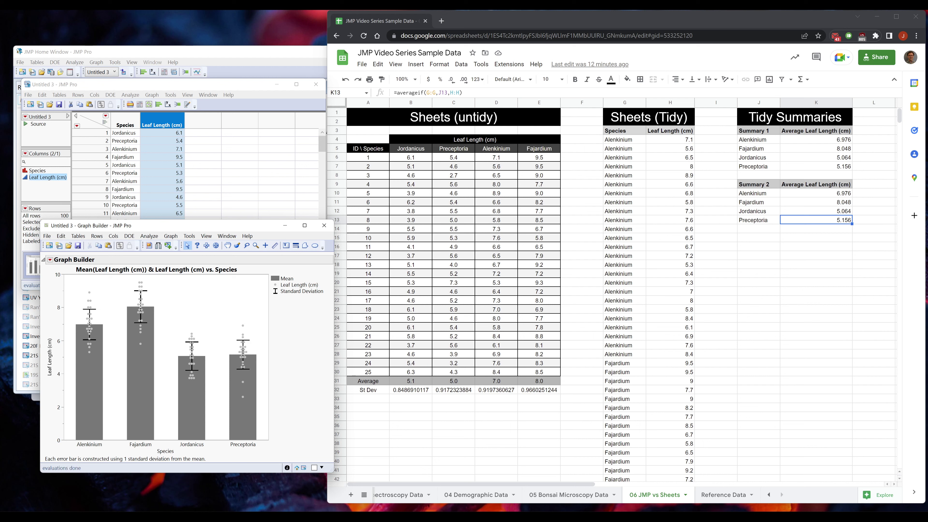
pyautogui.click(88, 292)
pyautogui.click(96, 299)
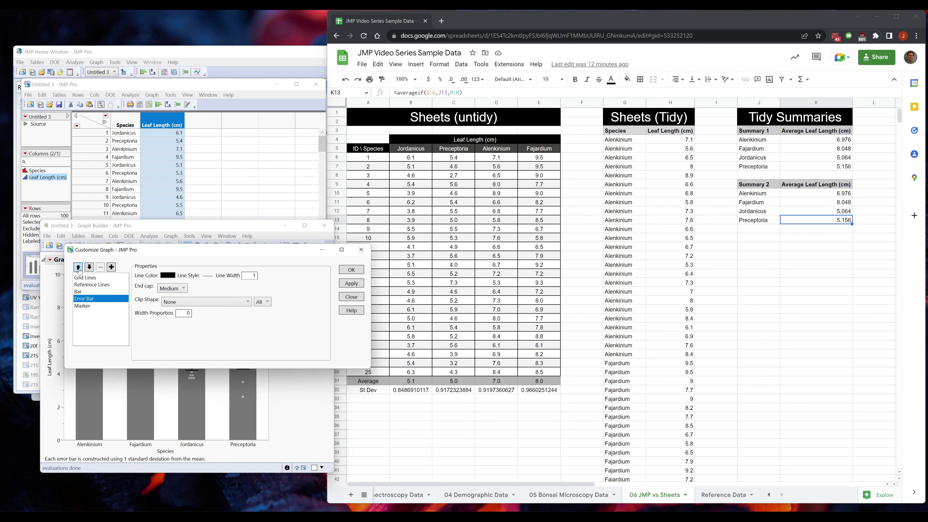
pyautogui.click(90, 267)
pyautogui.click(346, 272)
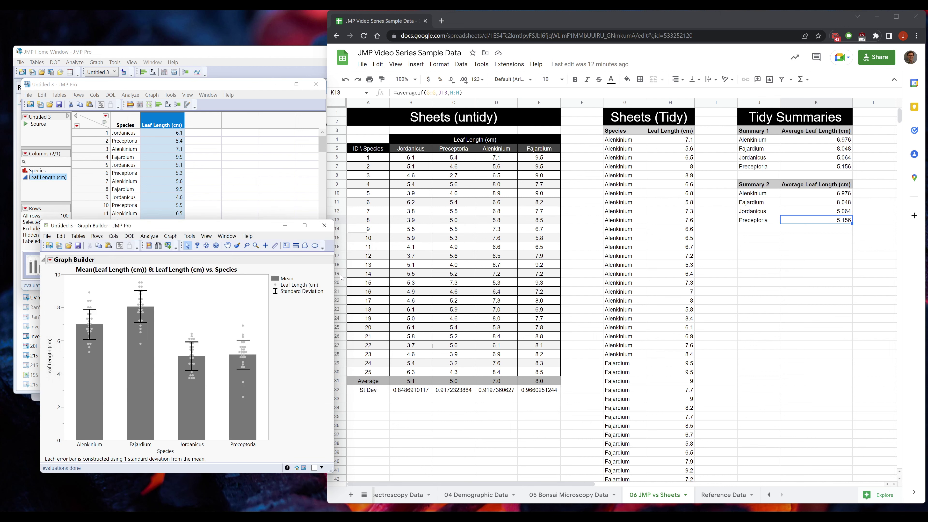
# Hide the title, legend and footer of the leaf length graph.
pyautogui.keyDown('alt'); pyautogui.click(50, 260); pyautogui.keyUp('alt')
pyautogui.click(339, 224)
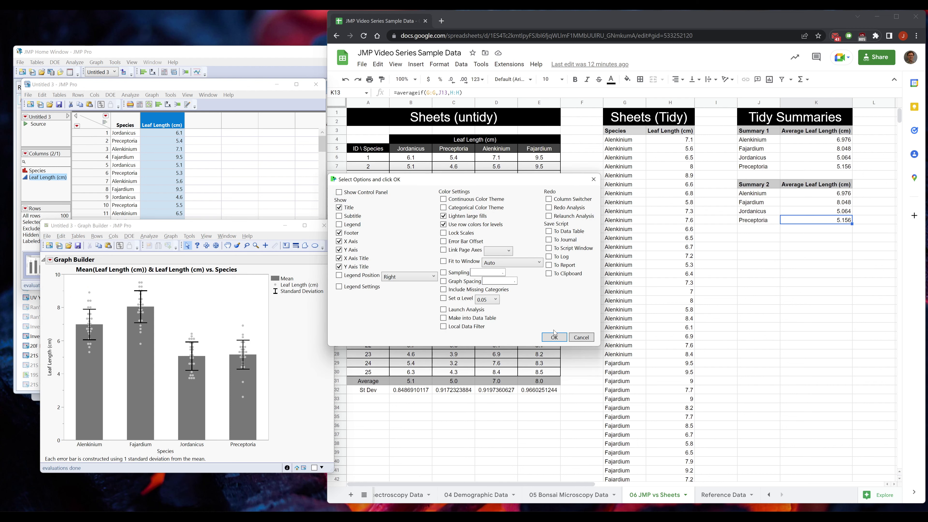
pyautogui.click(350, 233)
pyautogui.click(544, 338)
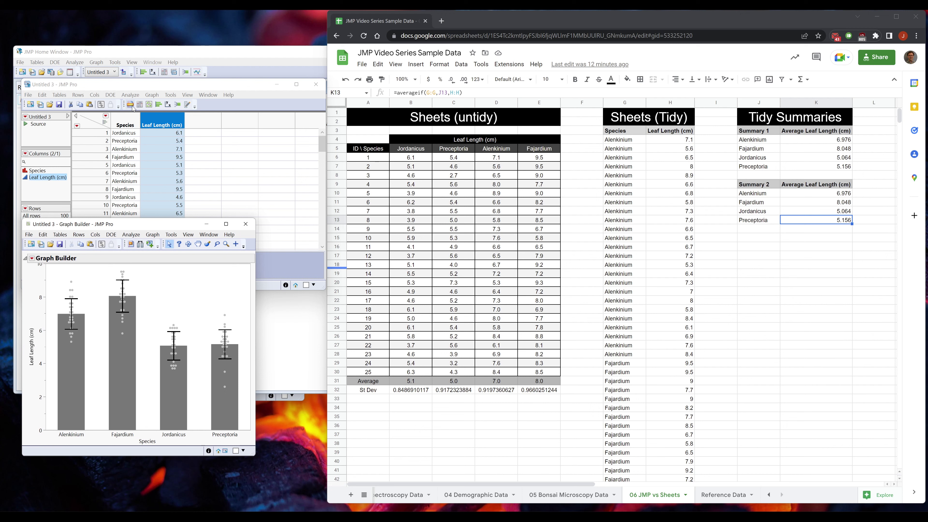
# Run a Fit Y by X analysis from the data table with Leaf Length (cm) as response and Species as factor.
pyautogui.click(154, 92)
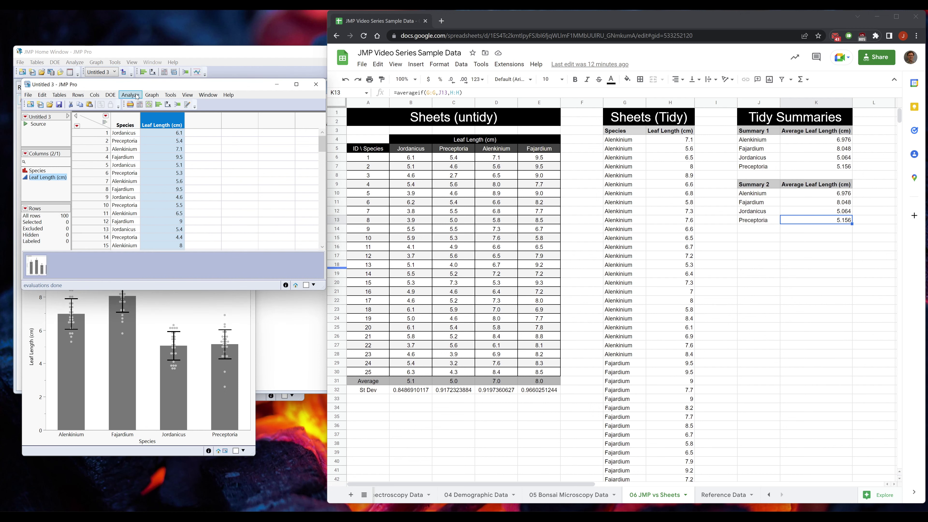
pyautogui.click(130, 95)
pyautogui.click(146, 129)
pyautogui.click(155, 140)
pyautogui.click(91, 145)
pyautogui.click(155, 156)
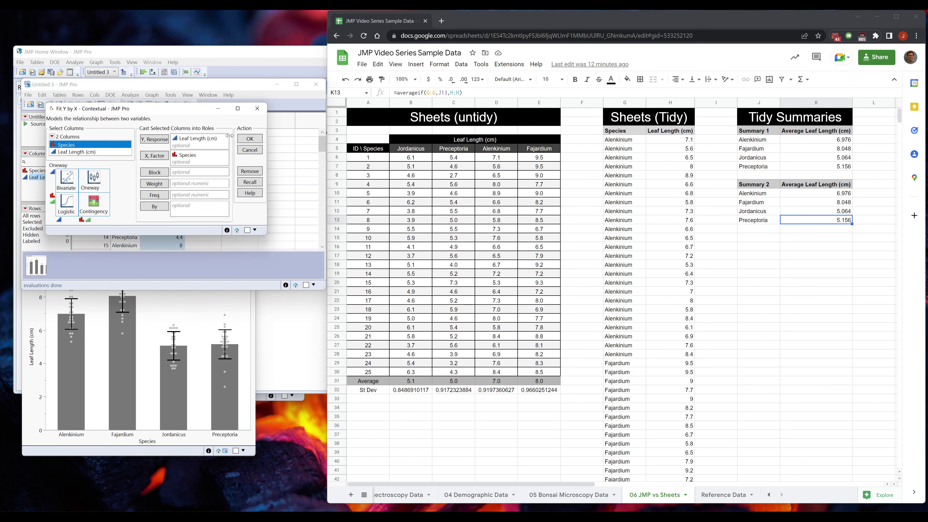
pyautogui.click(244, 144)
# Add an All Pairs, Tukey HSD means comparison to the oneway analysis.
pyautogui.keyDown('alt'); pyautogui.click(85, 131); pyautogui.keyUp('alt')
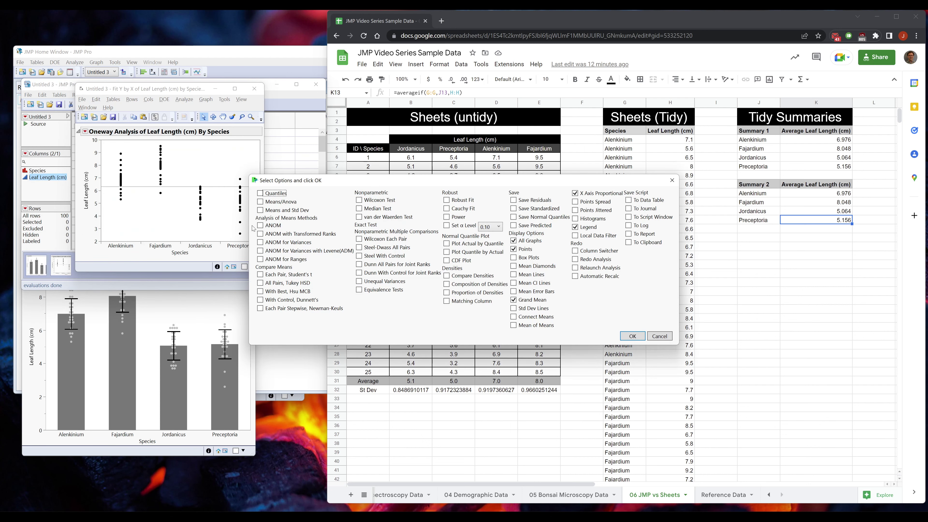
pyautogui.click(260, 283)
pyautogui.click(633, 336)
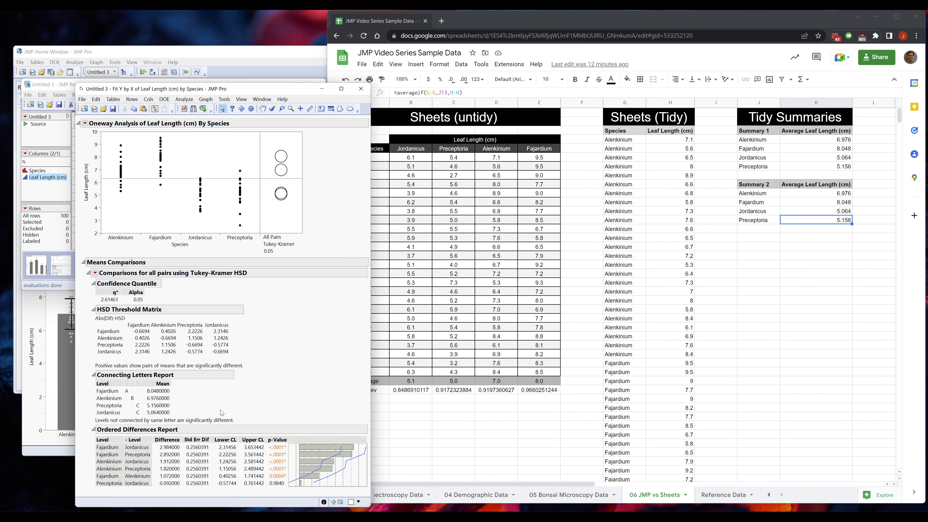
# Arrange the Fit Y by X report and the Graph Builder window beside the spreadsheet, and switch to Google Sheets.
pyautogui.moveTo(183, 92); pyautogui.dragTo(142, 49)
pyautogui.click(28, 322)
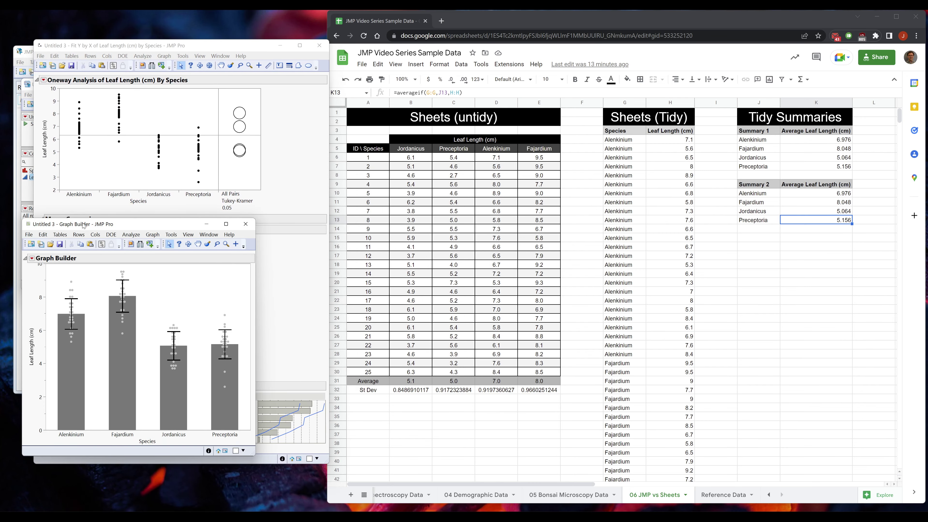
pyautogui.moveTo(134, 225); pyautogui.dragTo(167, 261)
pyautogui.click(559, 26)
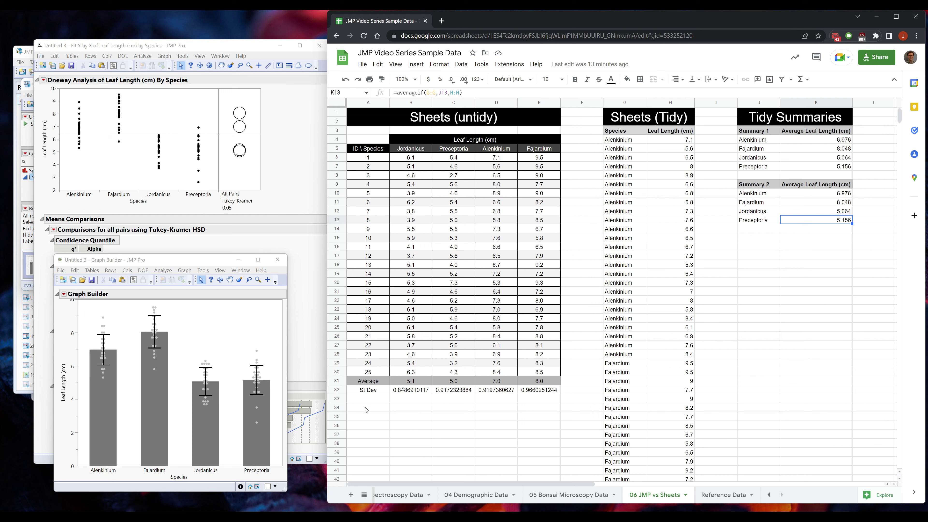
# Insert a column chart of the individual leaf lengths in B5:E30 and position it over the lower part of the data.
pyautogui.moveTo(411, 149); pyautogui.dragTo(540, 372)
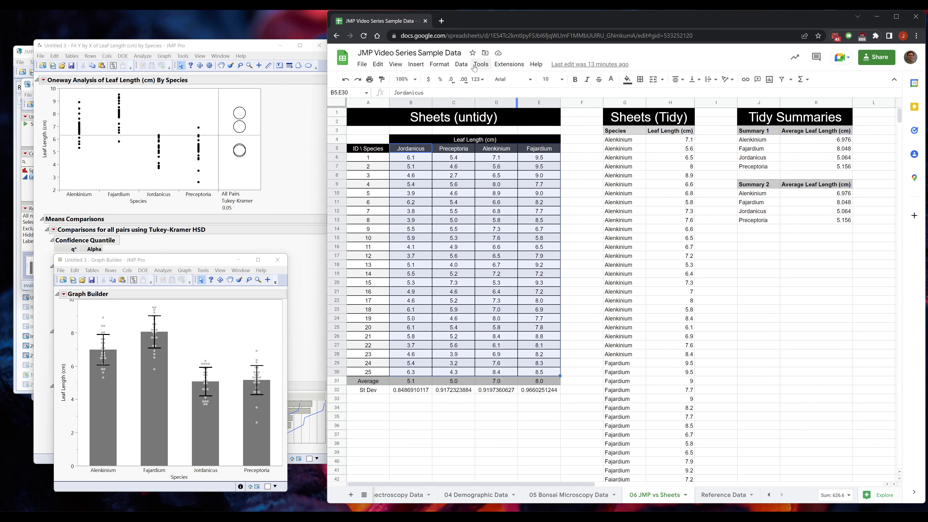
pyautogui.click(440, 64)
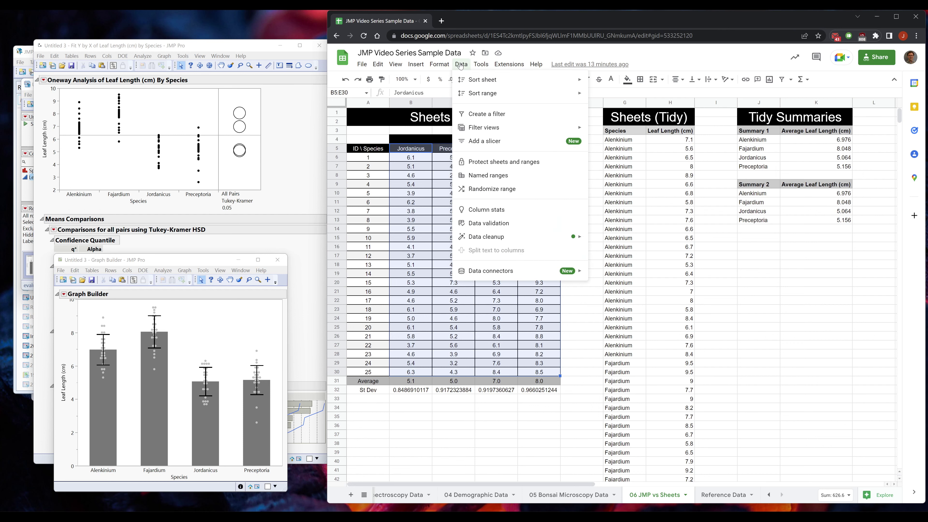
pyautogui.moveTo(420, 66)
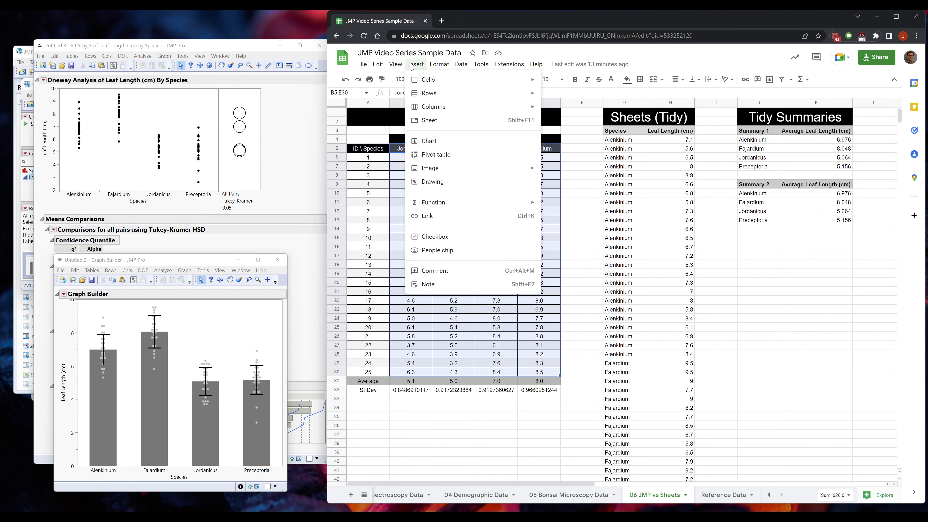
pyautogui.click(444, 140)
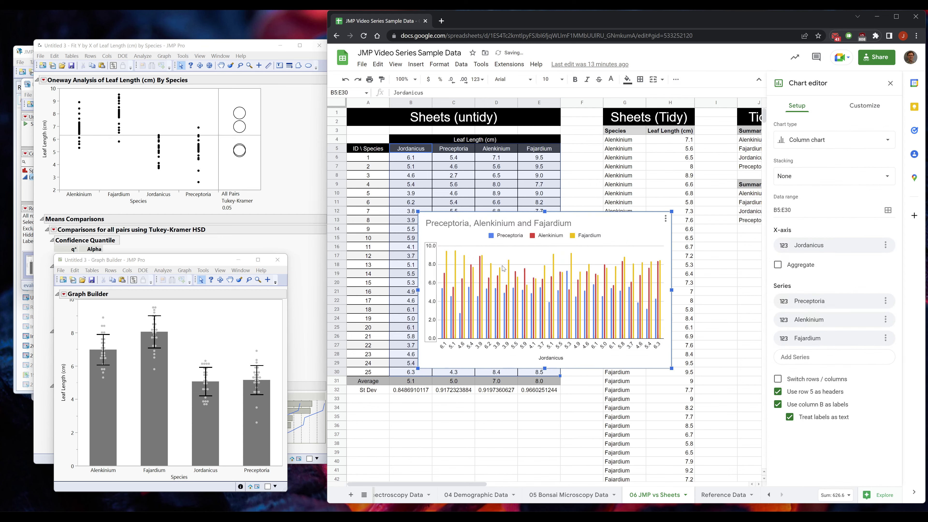
pyautogui.moveTo(608, 221); pyautogui.dragTo(570, 275)
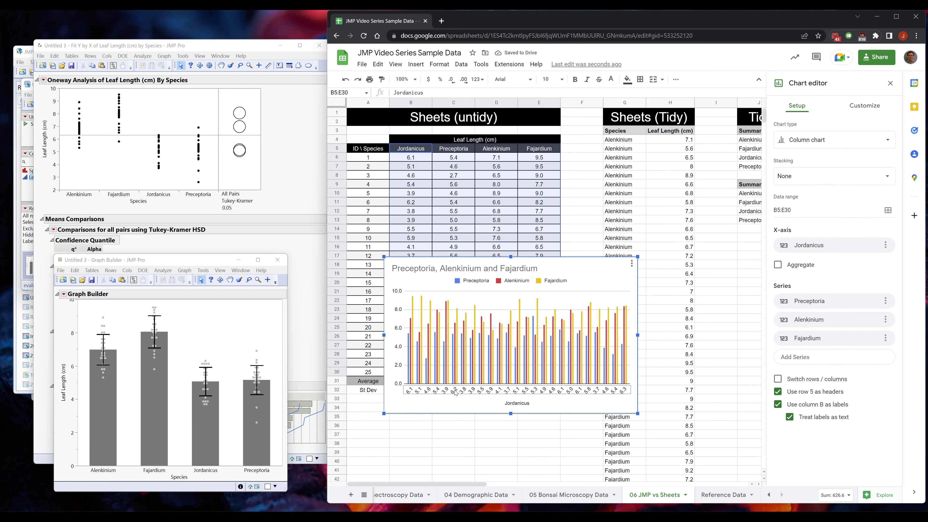
pyautogui.moveTo(584, 281); pyautogui.dragTo(632, 287)
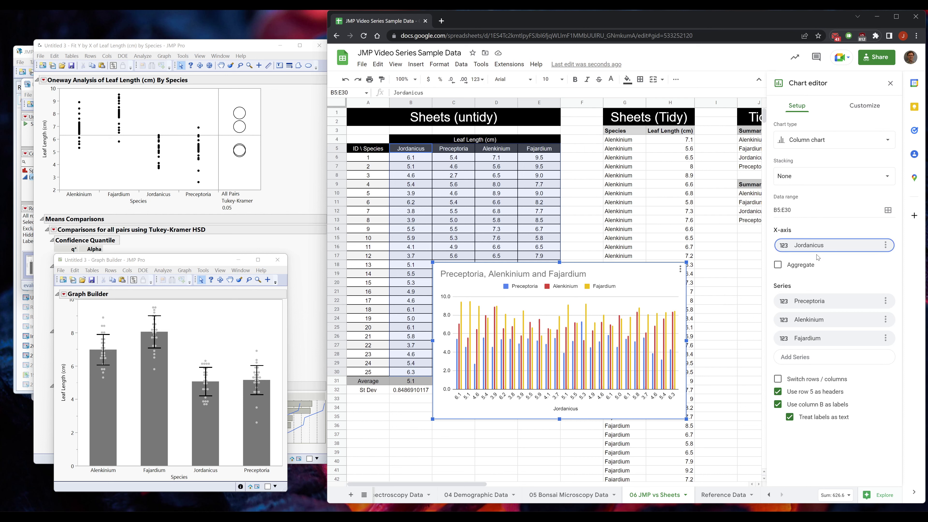
# Remove the chart's X-axis field and add Jordanicus as a fourth series.
pyautogui.click(886, 245)
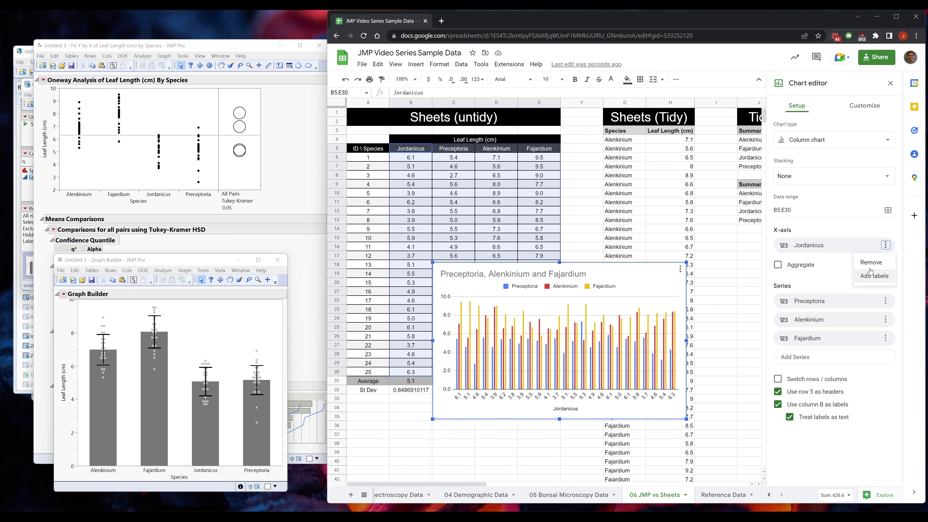
pyautogui.click(821, 251)
pyautogui.click(806, 298)
pyautogui.click(854, 248)
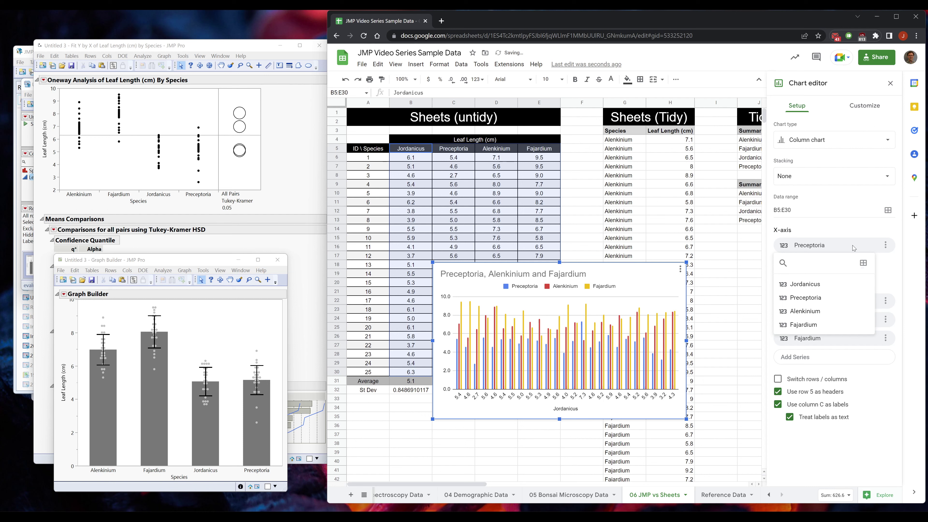
pyautogui.click(880, 261)
pyautogui.click(886, 244)
pyautogui.click(870, 264)
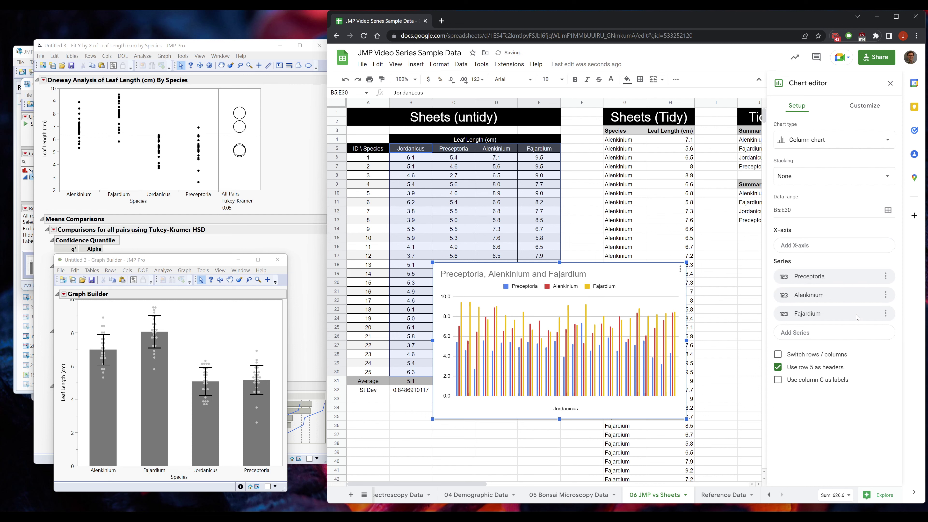
pyautogui.click(816, 331)
pyautogui.click(821, 372)
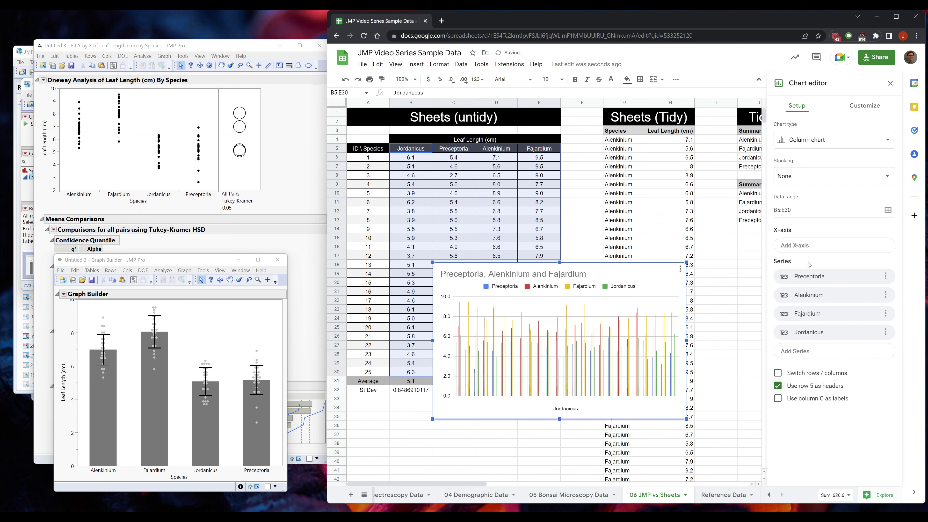
# Review the species fields available for the chart's X-axis.
pyautogui.click(821, 247)
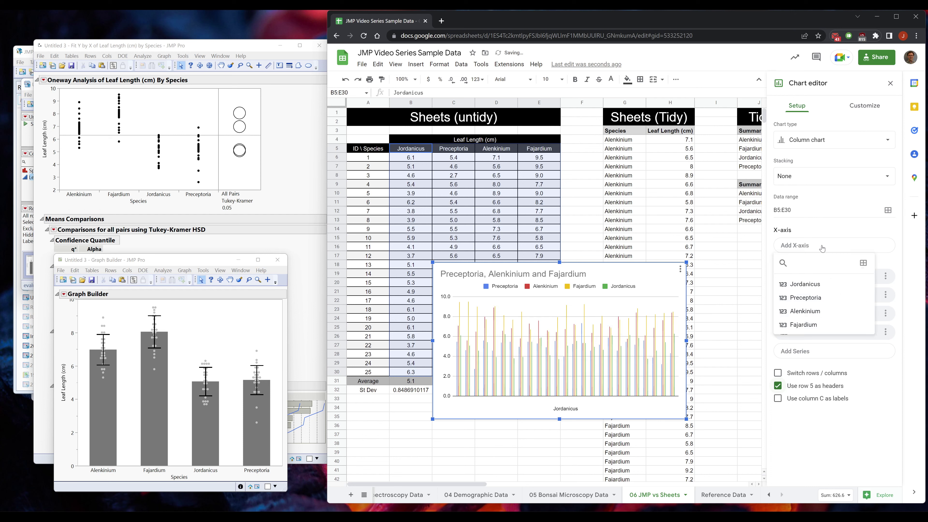
pyautogui.click(817, 281)
pyautogui.click(834, 248)
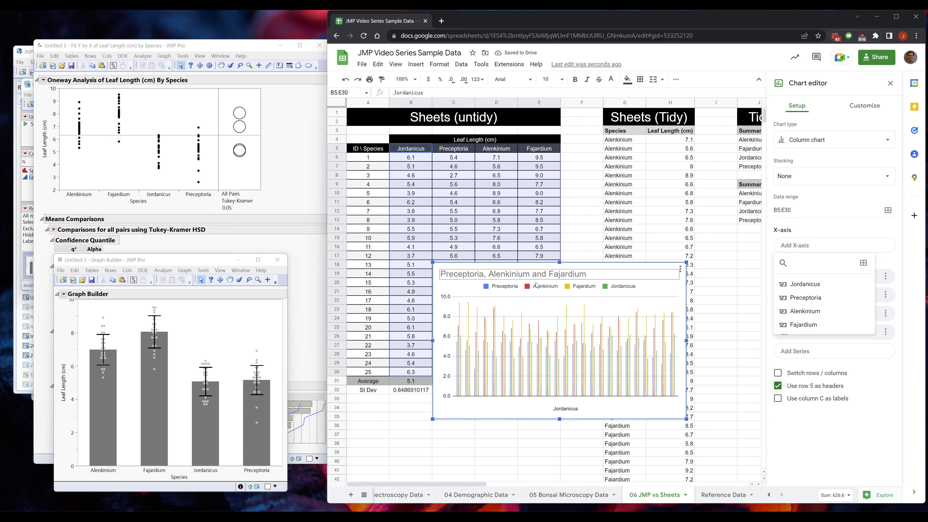
pyautogui.click(815, 285)
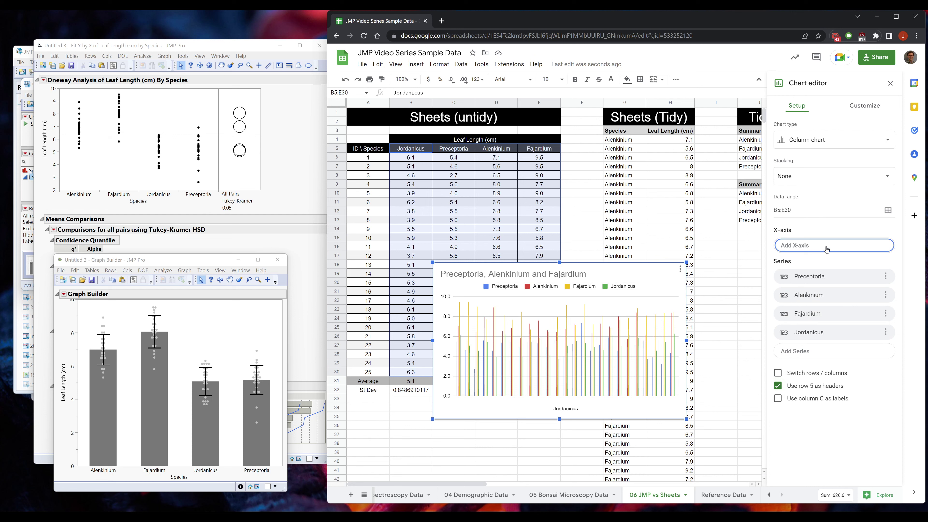
# Try Standard stacking on the column chart, and restore the stacking to None.
pyautogui.click(882, 145)
pyautogui.click(881, 145)
pyautogui.click(878, 177)
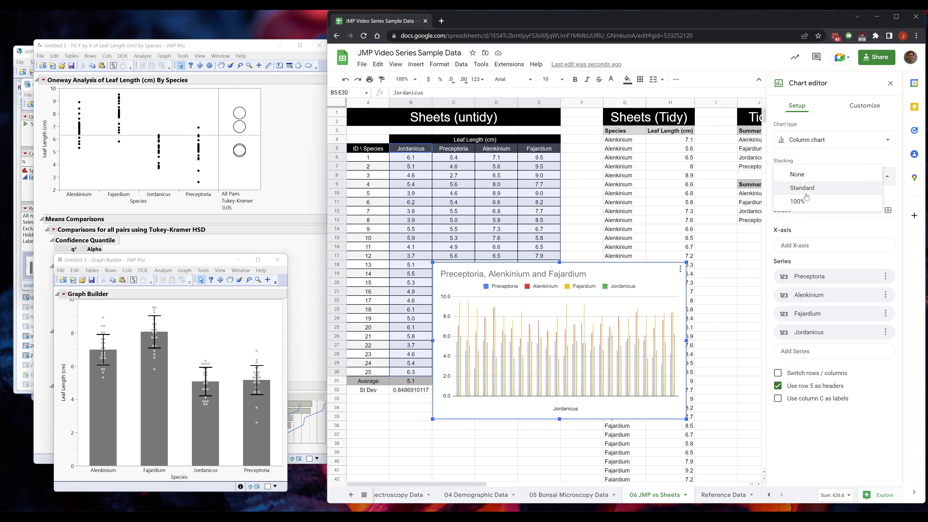
pyautogui.click(799, 187)
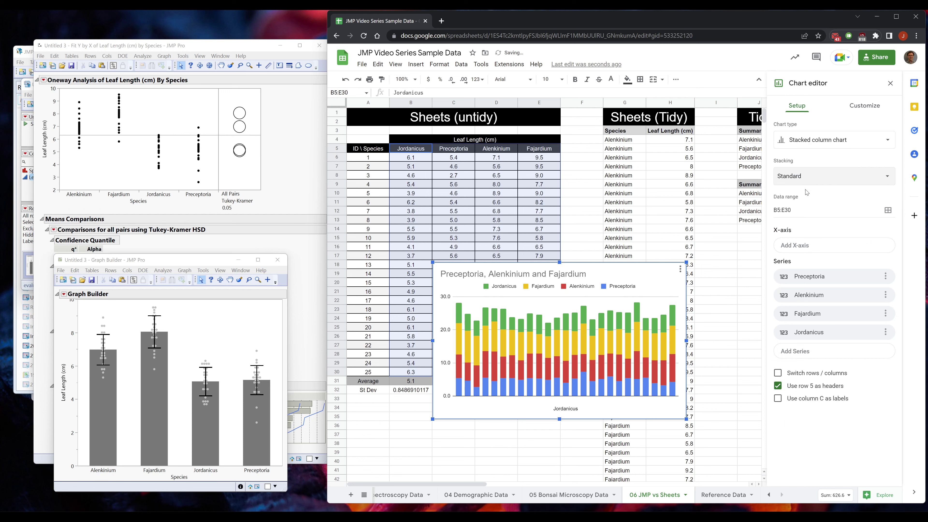
pyautogui.click(798, 174)
pyautogui.click(804, 160)
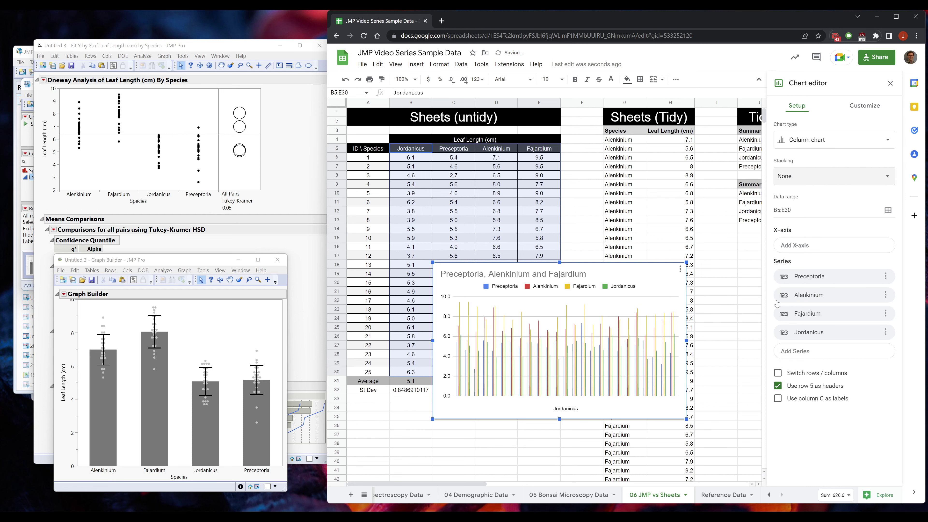
# Check the series options of the individual leaf lengths chart and delete the chart.
pyautogui.click(871, 277)
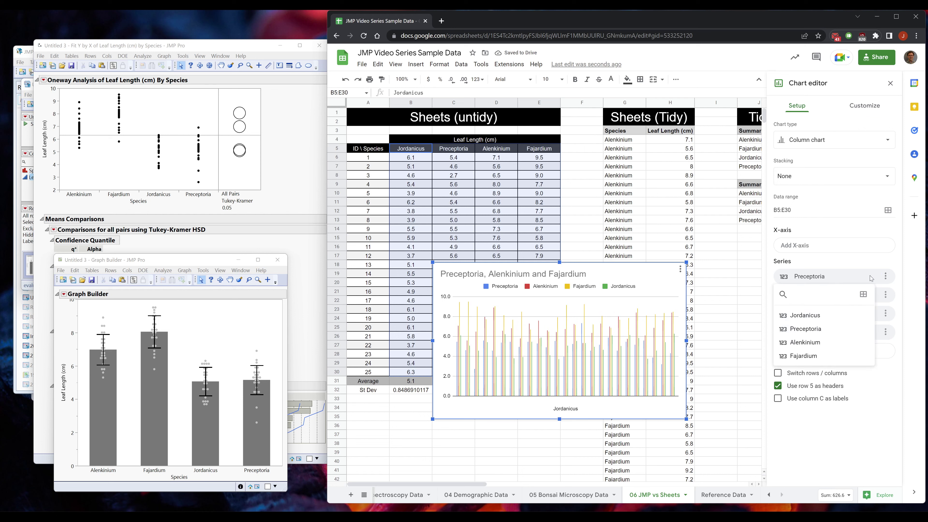
pyautogui.click(888, 295)
pyautogui.click(865, 262)
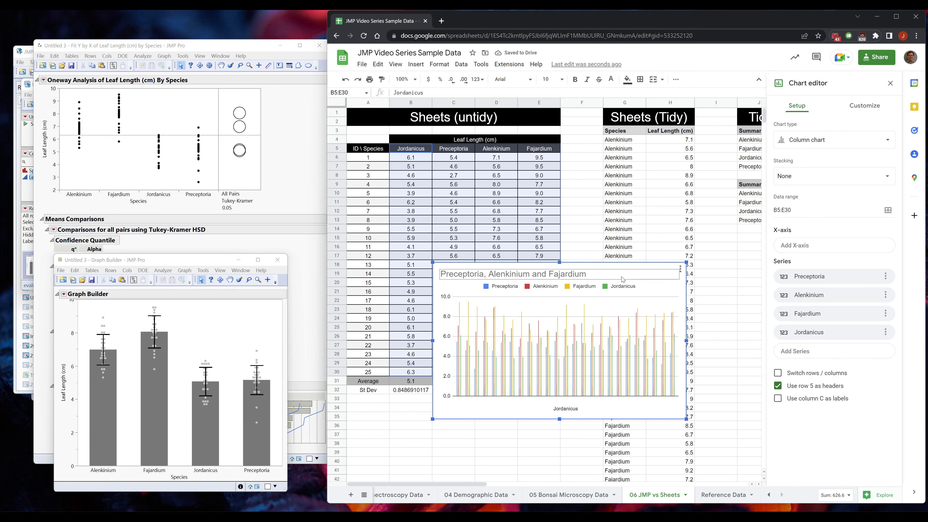
pyautogui.moveTo(606, 270); pyautogui.dragTo(532, 209)
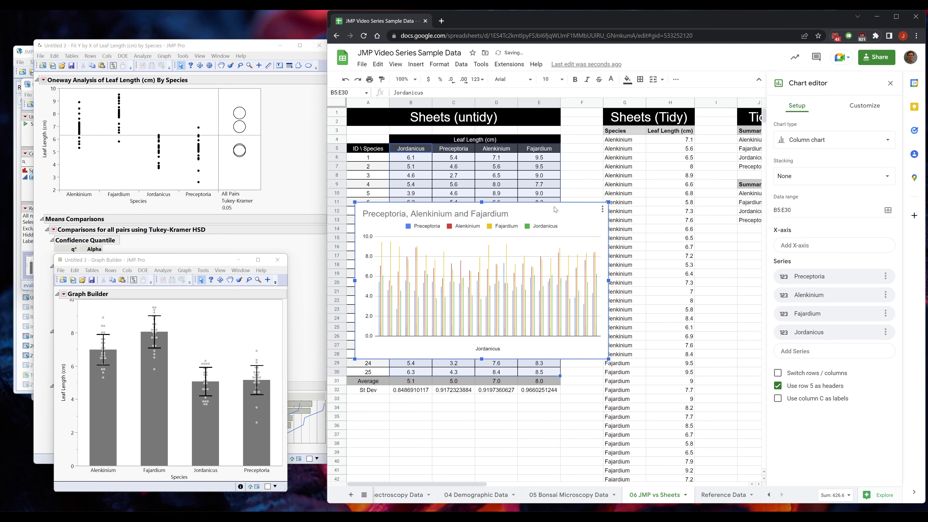
pyautogui.press('Delete')
# Insert a column chart from the species averages in B31:E31.
pyautogui.moveTo(410, 381); pyautogui.dragTo(542, 384)
pyautogui.click(440, 66)
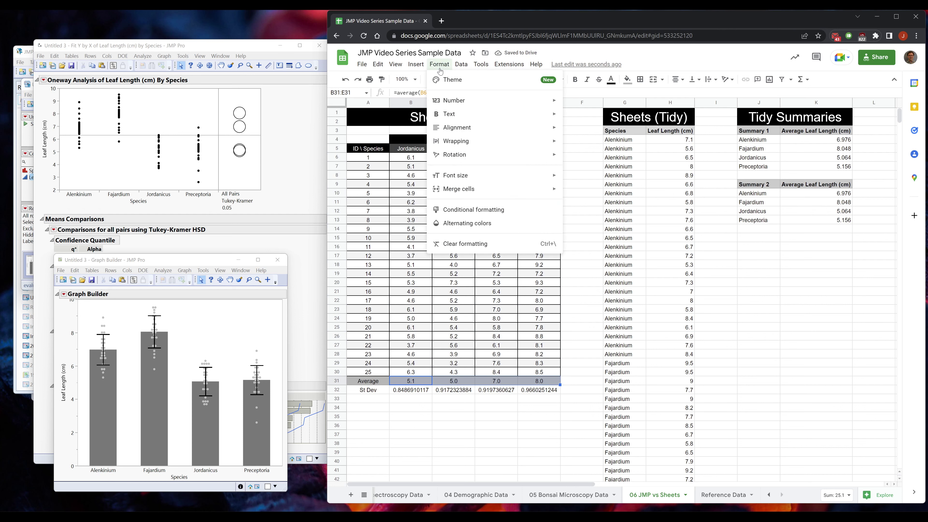
pyautogui.moveTo(416, 66)
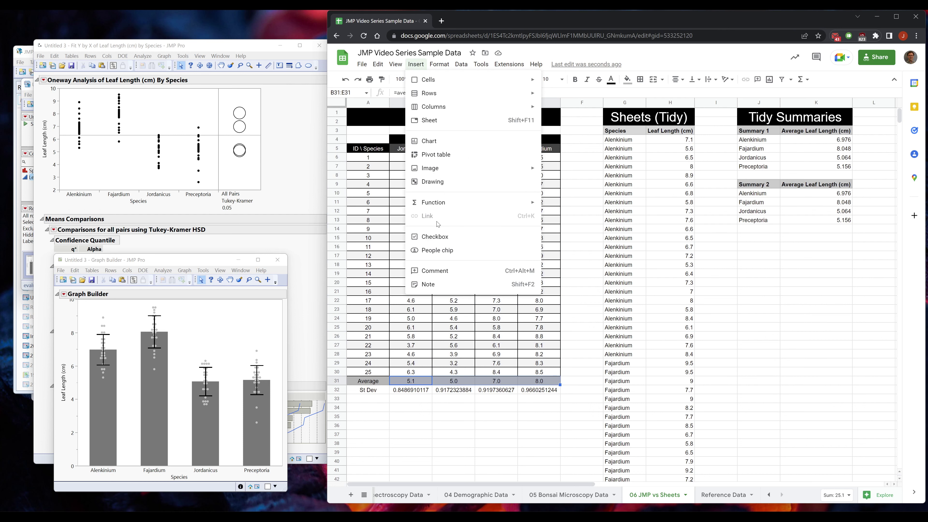
pyautogui.click(441, 143)
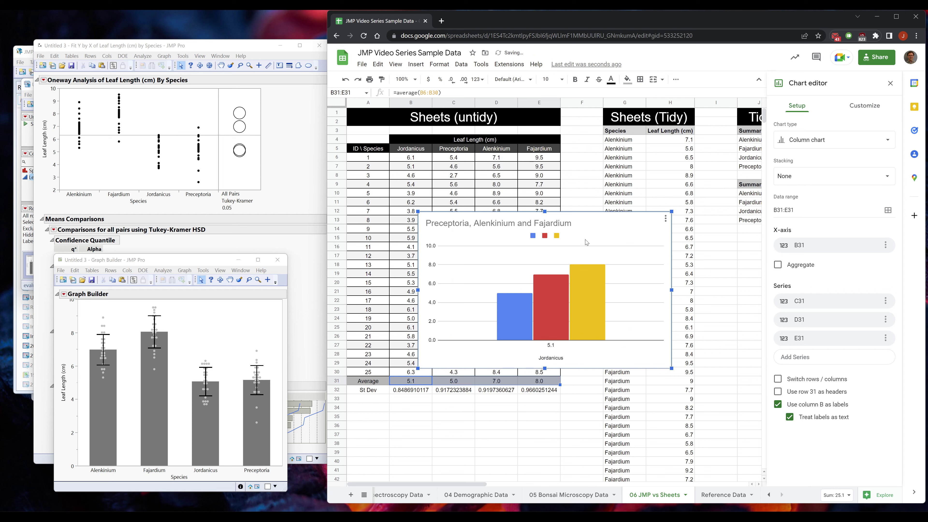
pyautogui.click(782, 246)
pyautogui.click(885, 245)
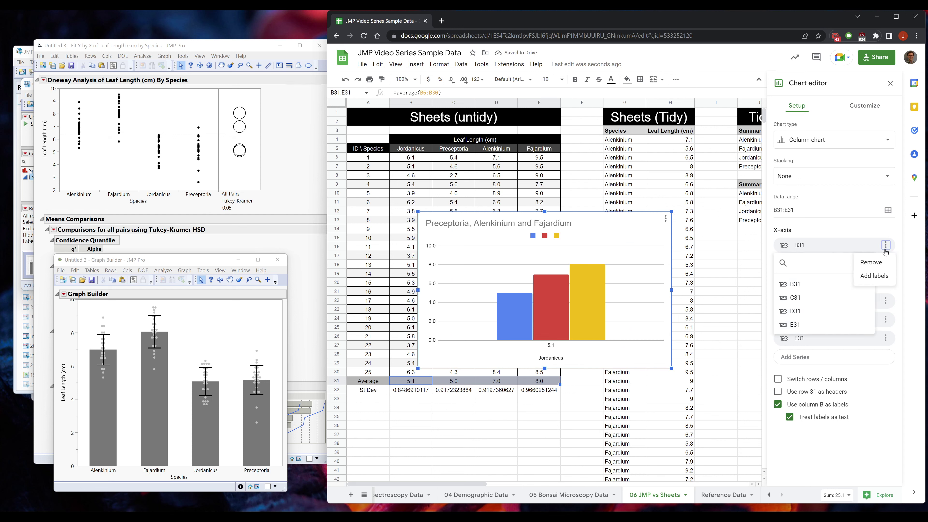
pyautogui.click(877, 275)
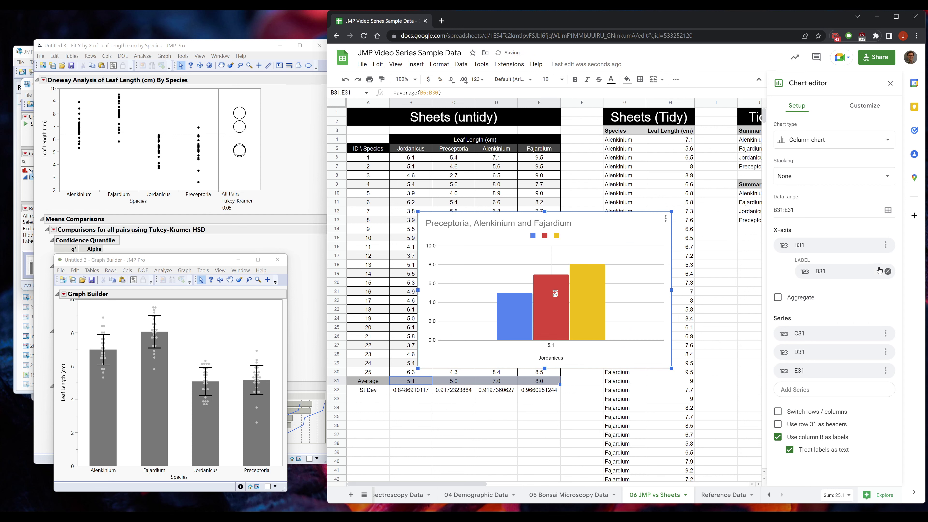
pyautogui.click(886, 245)
pyautogui.click(878, 274)
# Remove B31 from the averages chart's X-axis and add it as a fourth series.
pyautogui.click(886, 245)
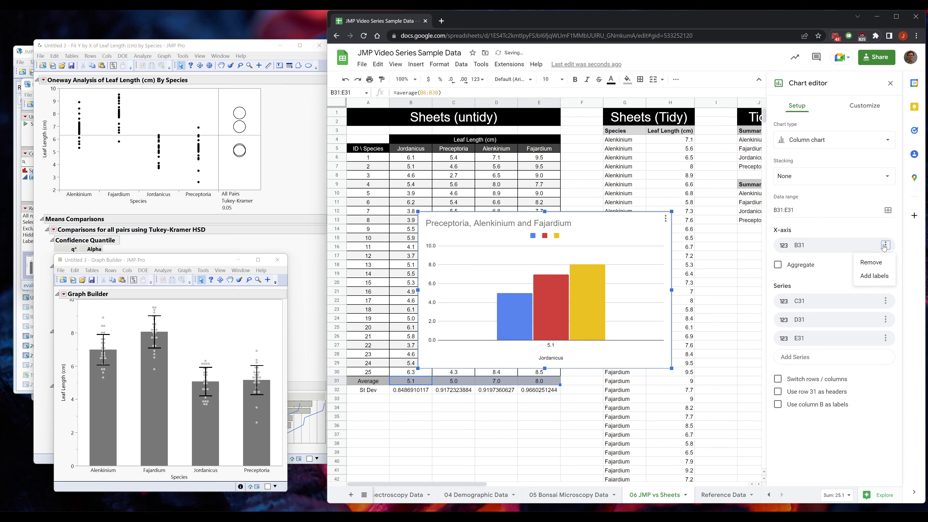
pyautogui.click(872, 262)
pyautogui.click(833, 331)
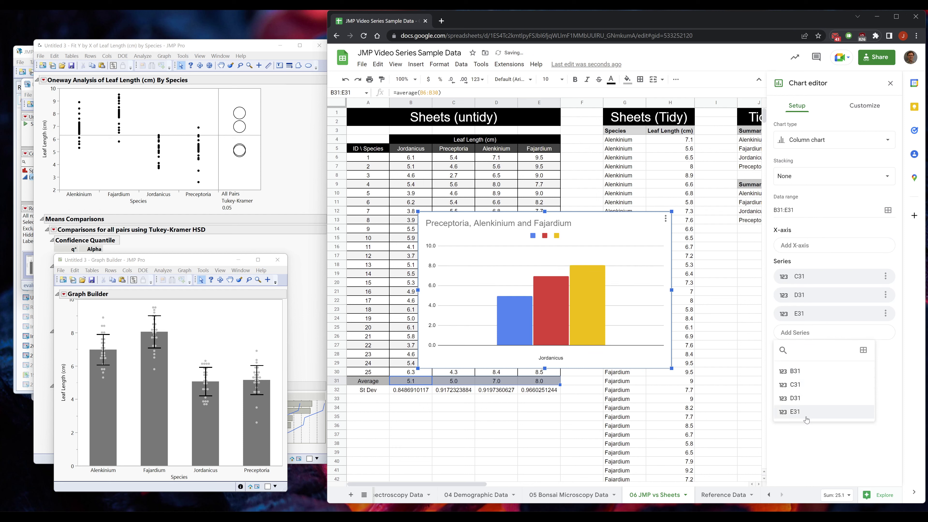
pyautogui.click(793, 371)
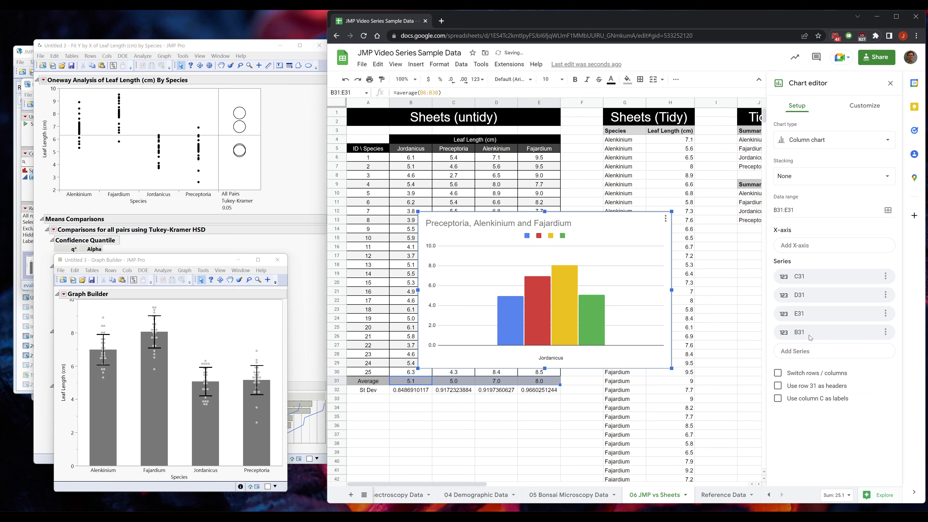
# Examine the formatting options of the averages chart's Column 2 series, including error bars, and close the editor.
pyautogui.click(527, 237)
pyautogui.click(526, 308)
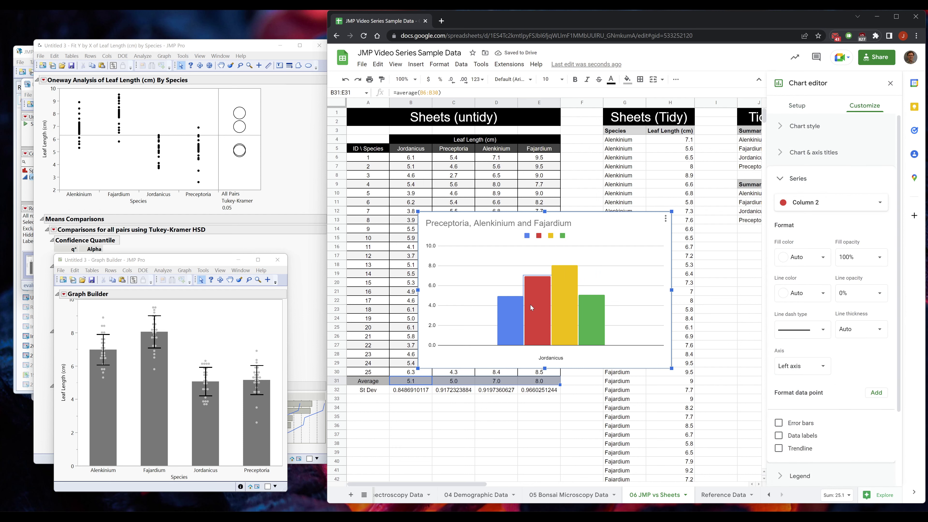
pyautogui.click(852, 205)
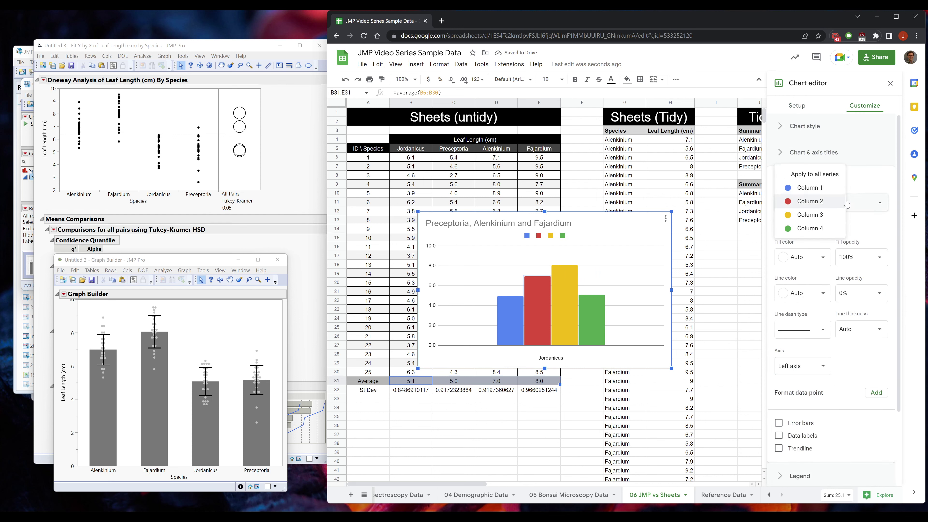
pyautogui.click(816, 205)
pyautogui.scroll(-3, 852, 280)
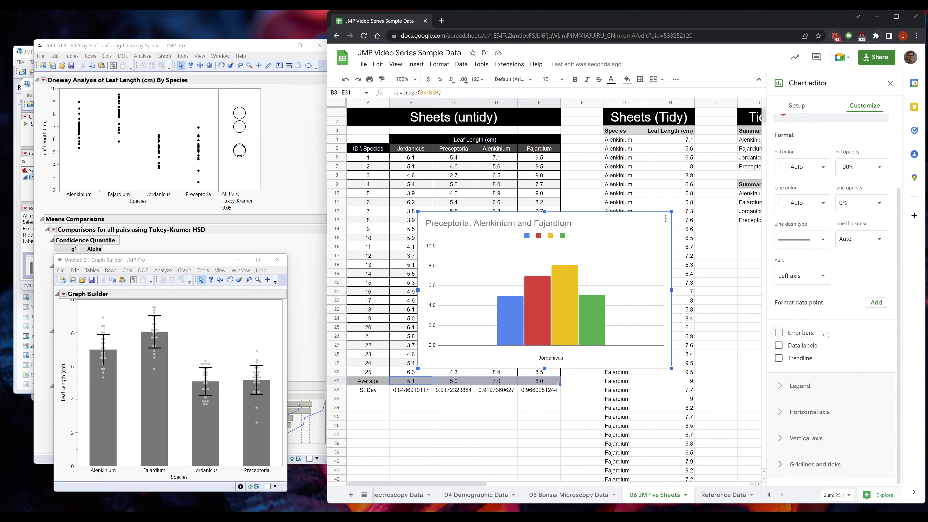
pyautogui.click(640, 186)
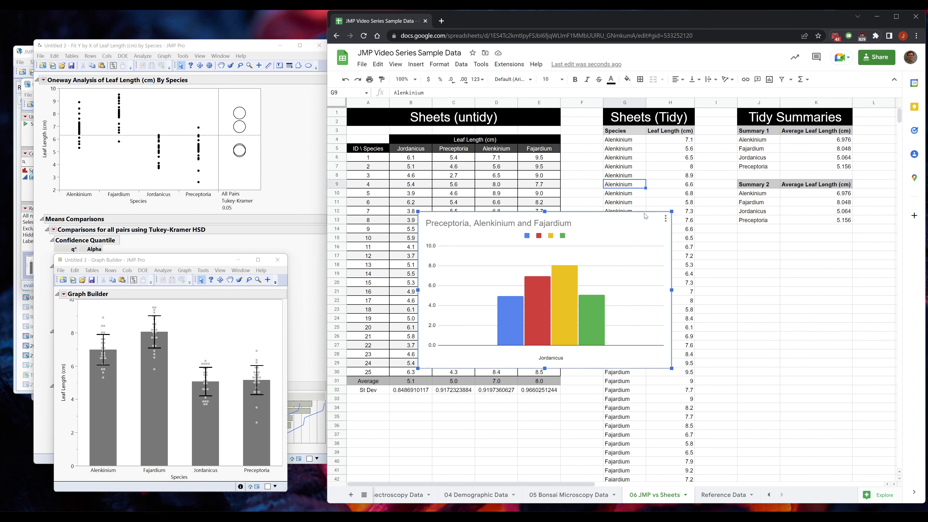
# Shrink the averages chart to the width of columns A to E and place it directly below the St Dev row.
pyautogui.moveTo(674, 210); pyautogui.dragTo(608, 231)
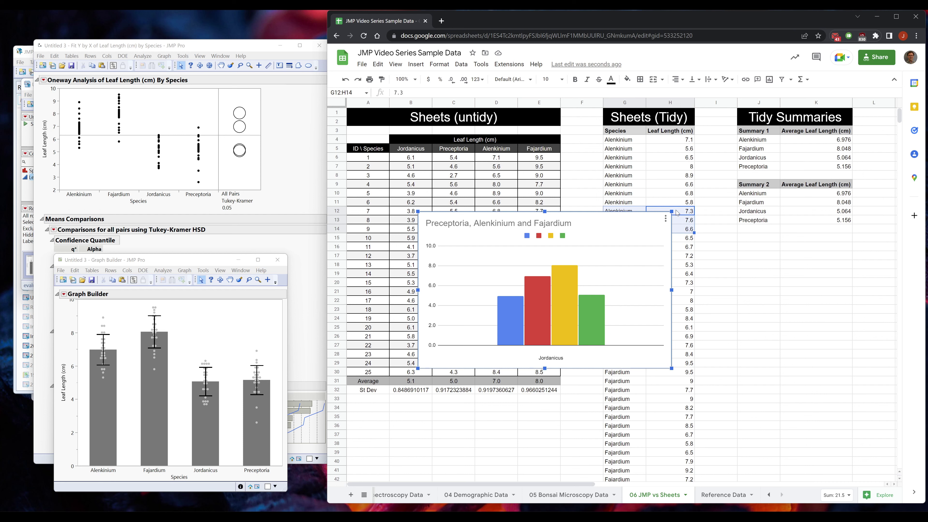
pyautogui.moveTo(567, 224); pyautogui.dragTo(497, 412)
pyautogui.scroll(-3, 522, 369)
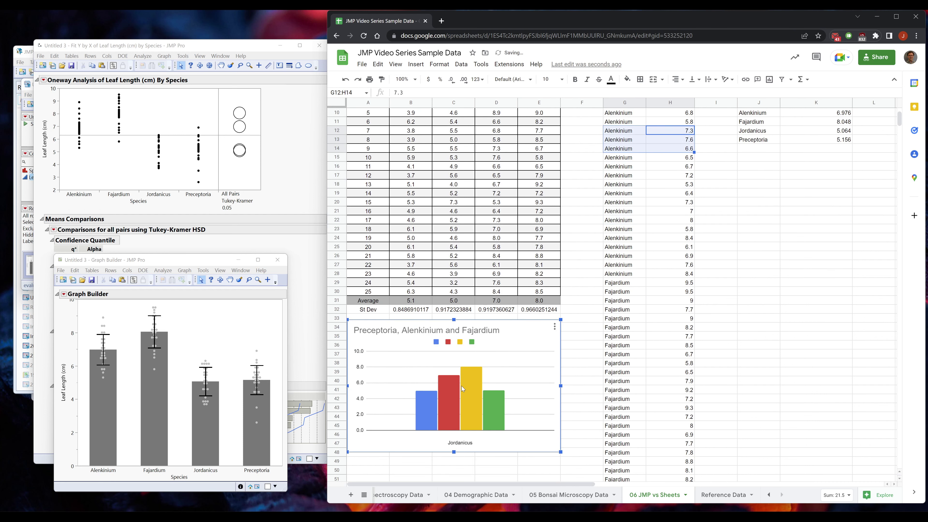
# Turn on error bars for the Column 3 series of the averages chart.
pyautogui.doubleClick(468, 373)
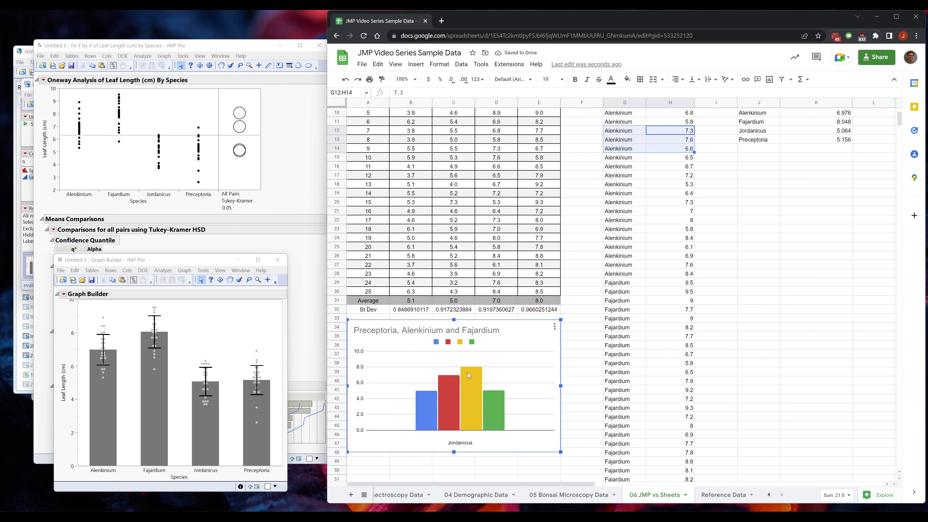
pyautogui.click(472, 413)
pyautogui.click(777, 106)
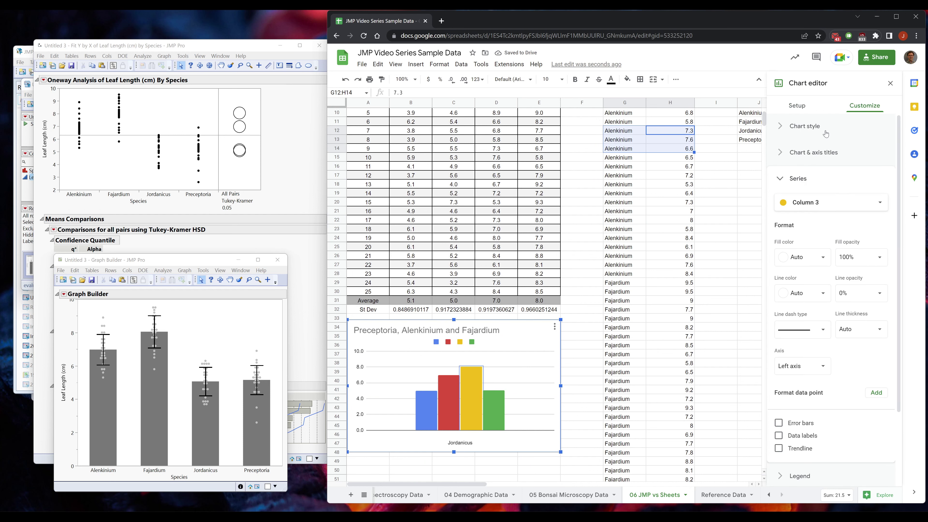
pyautogui.click(806, 109)
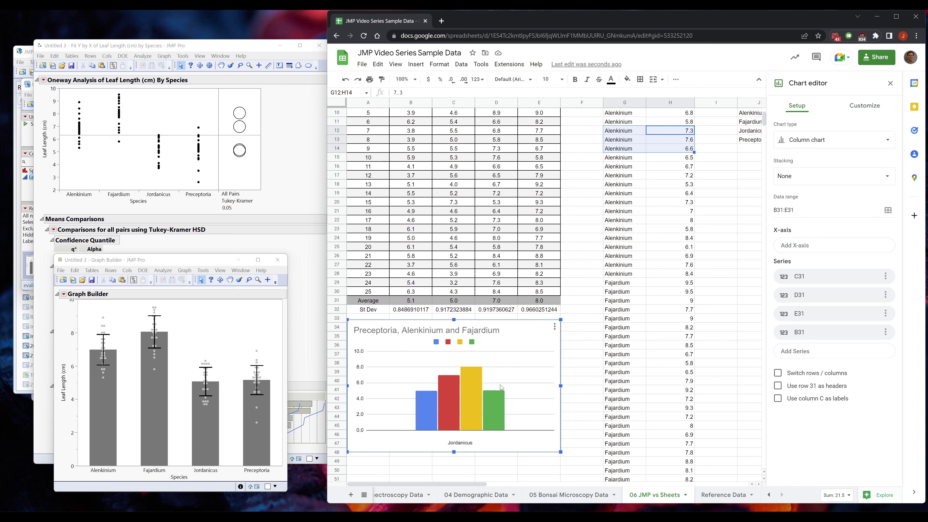
pyautogui.click(865, 107)
pyautogui.scroll(-3, 833, 292)
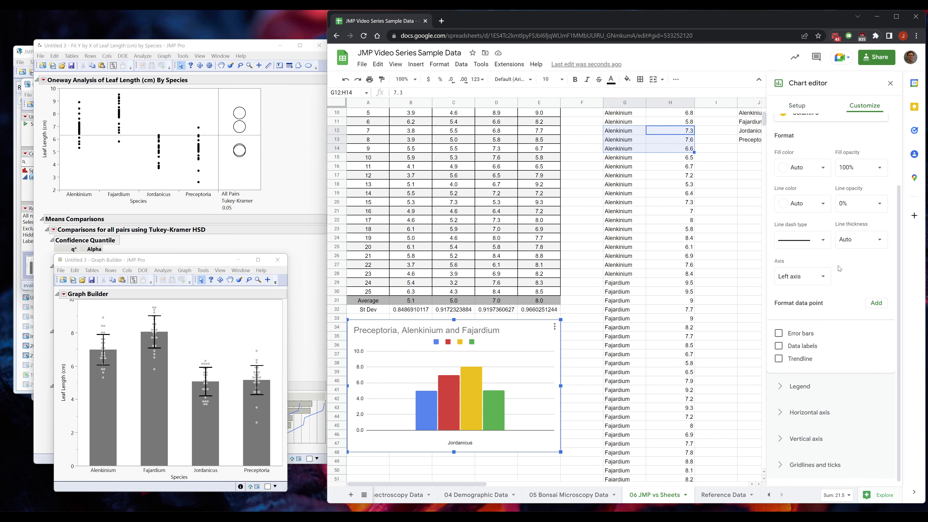
pyautogui.click(779, 334)
pyautogui.scroll(-1, 827, 323)
# Set the type of the Column 3 series' error bars to Constant.
pyautogui.click(827, 323)
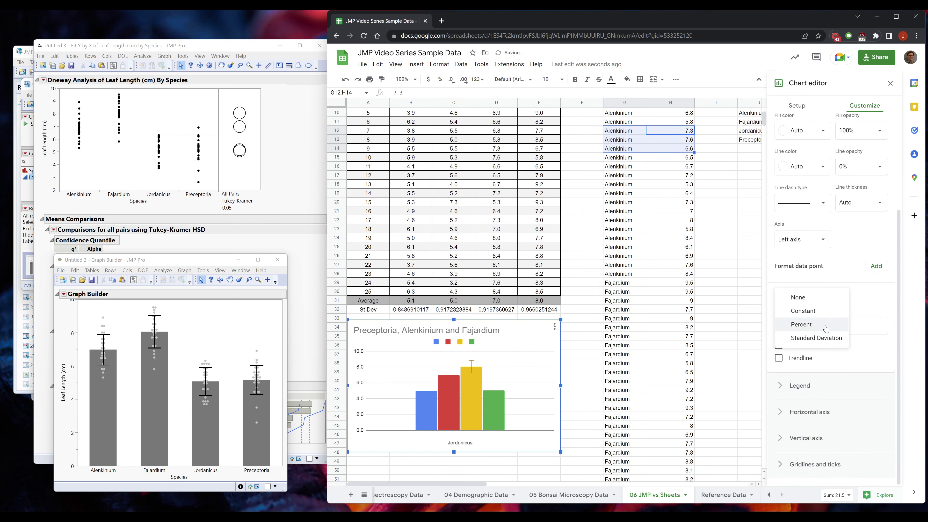
pyautogui.click(818, 323)
pyautogui.click(818, 324)
pyautogui.click(817, 312)
pyautogui.click(810, 324)
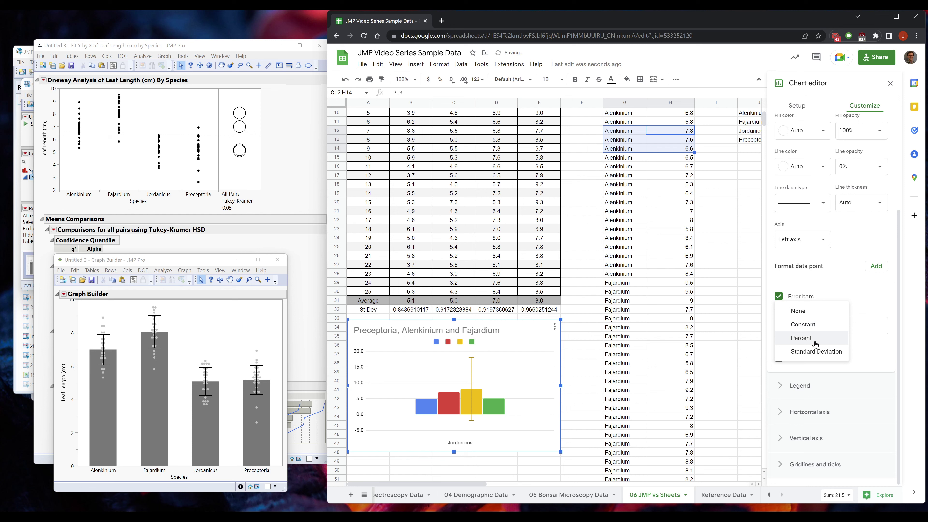
pyautogui.click(803, 324)
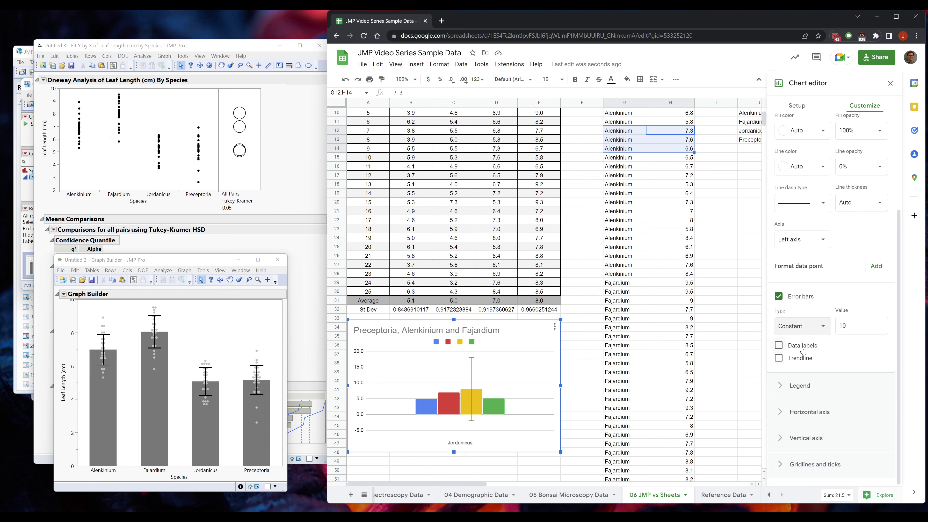
# Examine the Column 3 error bar type and value settings and the choice of series they apply to.
pyautogui.click(821, 331)
pyautogui.click(820, 332)
pyautogui.scroll(3, 839, 274)
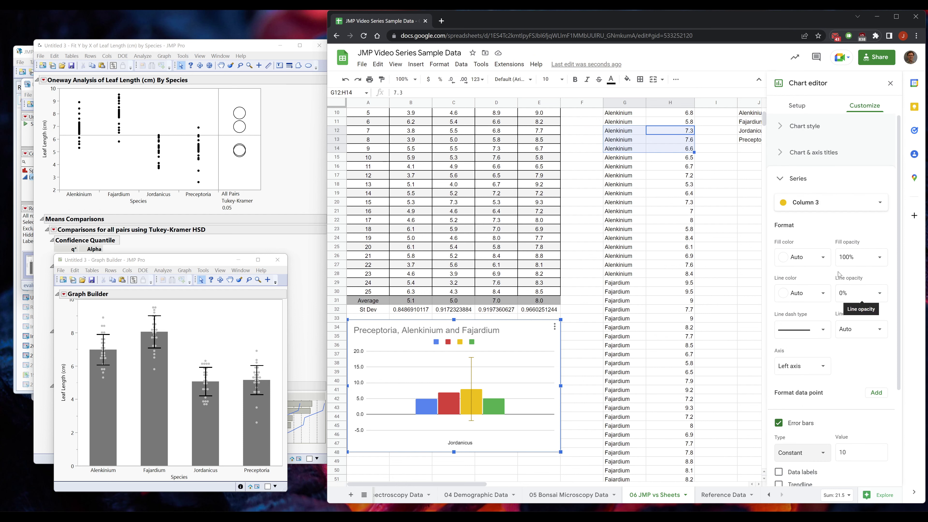
pyautogui.scroll(-2, 847, 292)
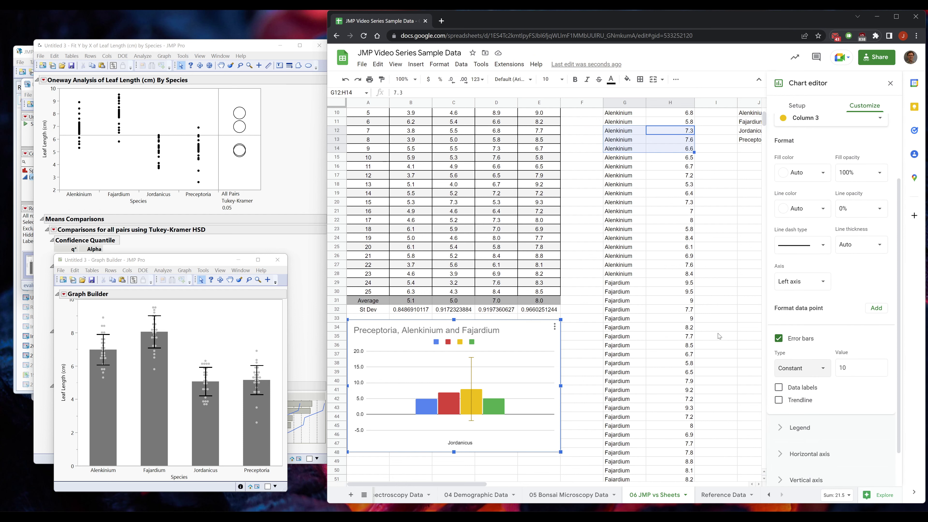
pyautogui.click(843, 368)
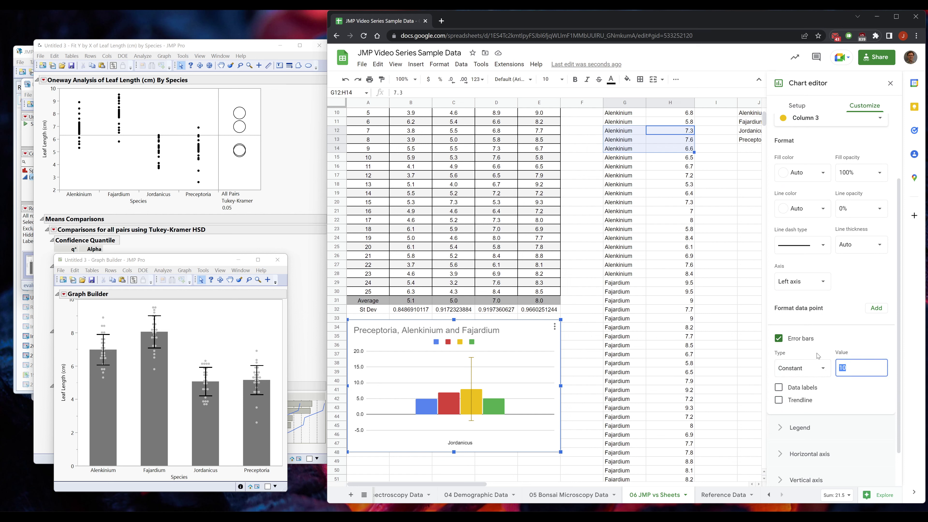
pyautogui.scroll(2, 859, 345)
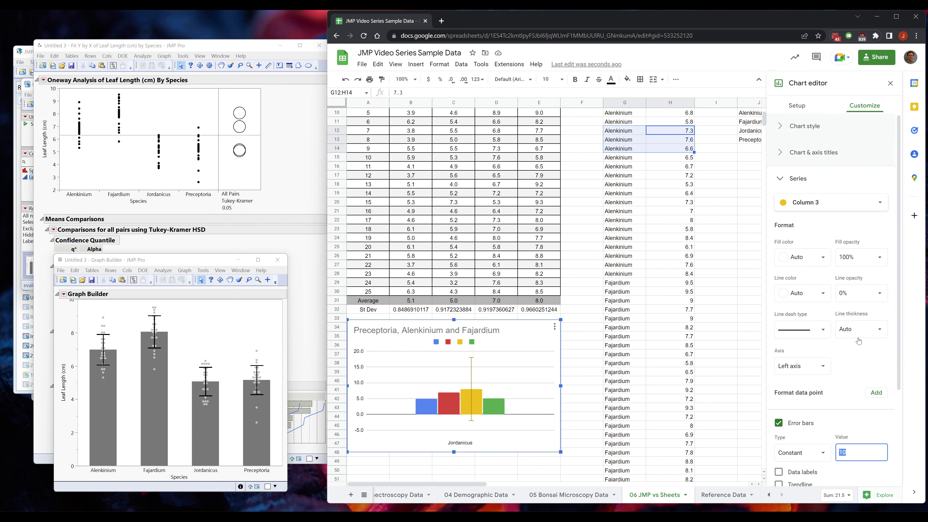
pyautogui.click(847, 206)
pyautogui.click(811, 201)
pyautogui.scroll(-2, 824, 228)
pyautogui.scroll(-1, 824, 228)
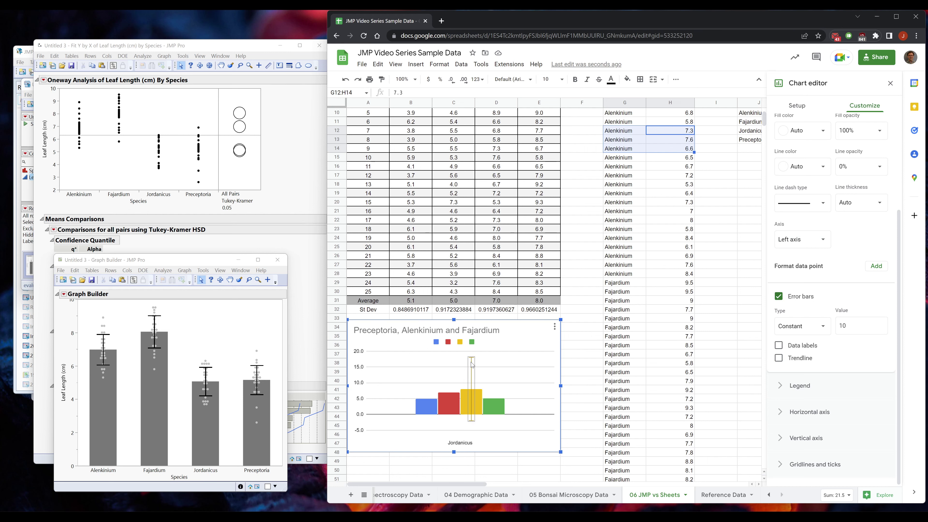
# Set the Column 3 error bar value to 0.919, following the St Dev row.
pyautogui.scroll(-1, 471, 381)
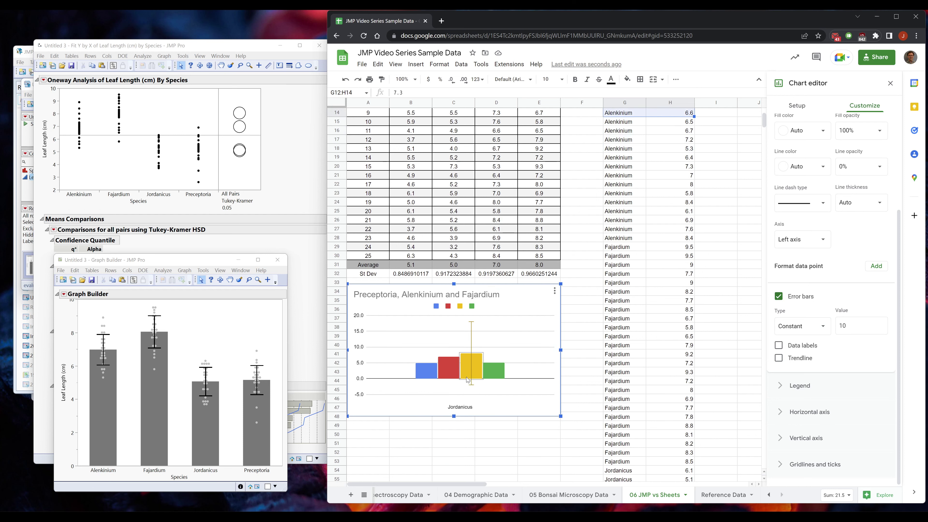
pyautogui.scroll(3, 482, 361)
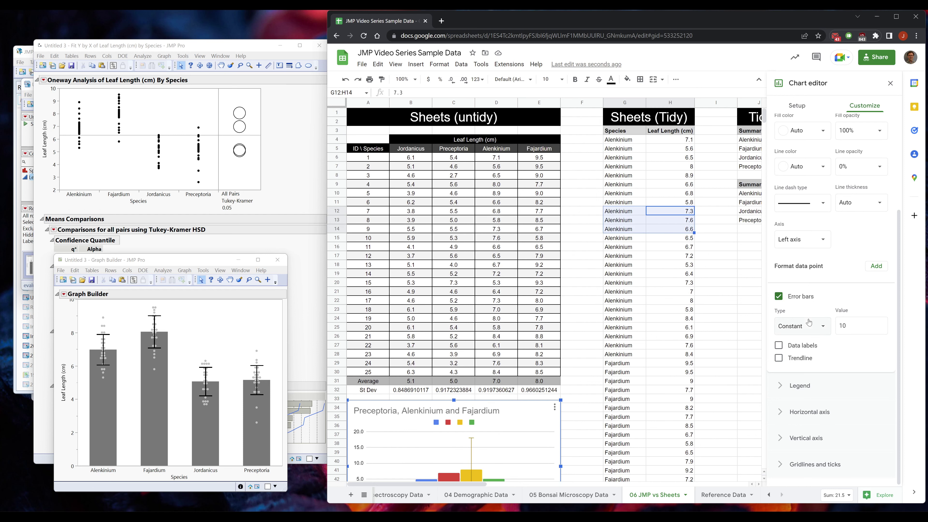
pyautogui.scroll(-1, 584, 291)
pyautogui.doubleClick(855, 326)
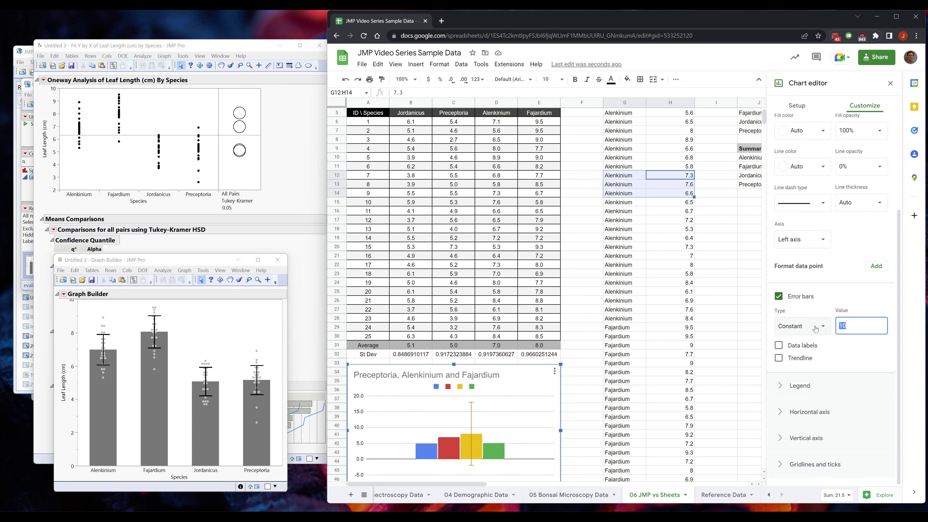
pyautogui.write('0.919')
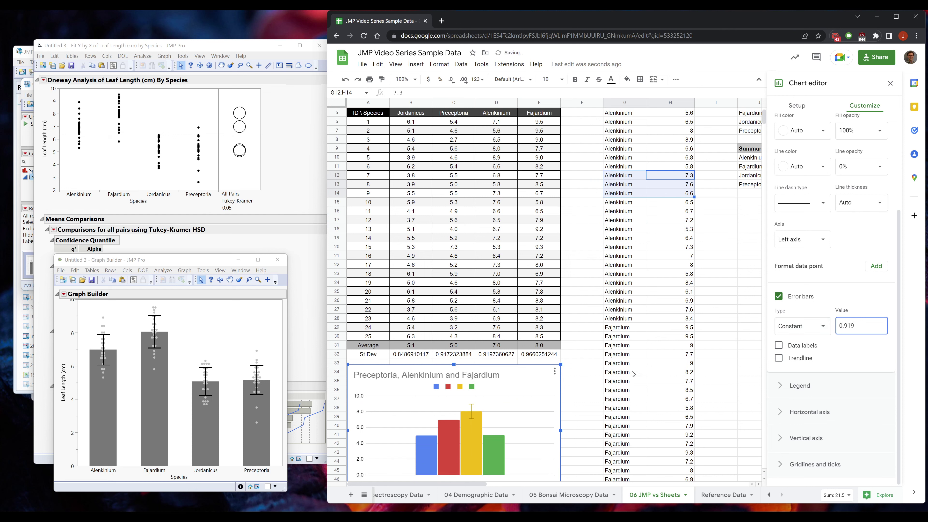
# Turn on error bars for the Column 2 series and set their type to Constant.
pyautogui.scroll(3, 826, 257)
pyautogui.click(840, 200)
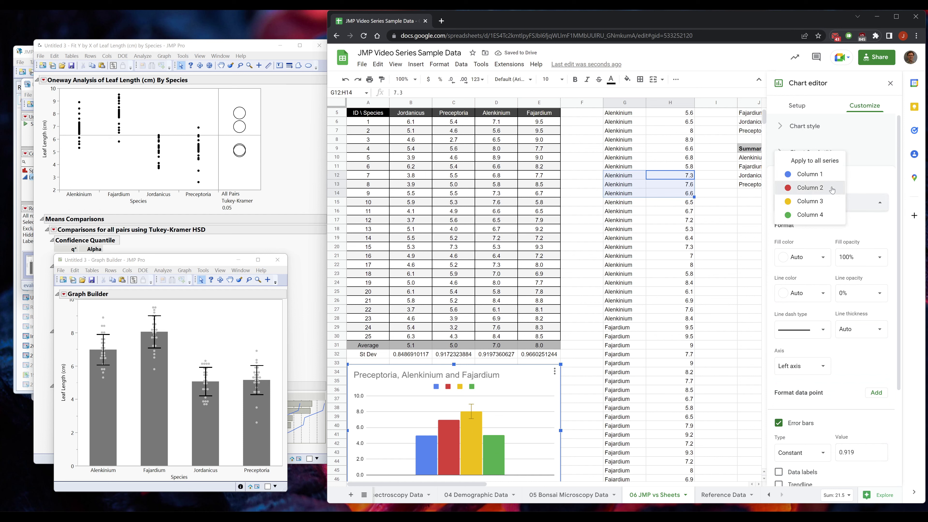
pyautogui.click(830, 191)
pyautogui.scroll(-2, 841, 322)
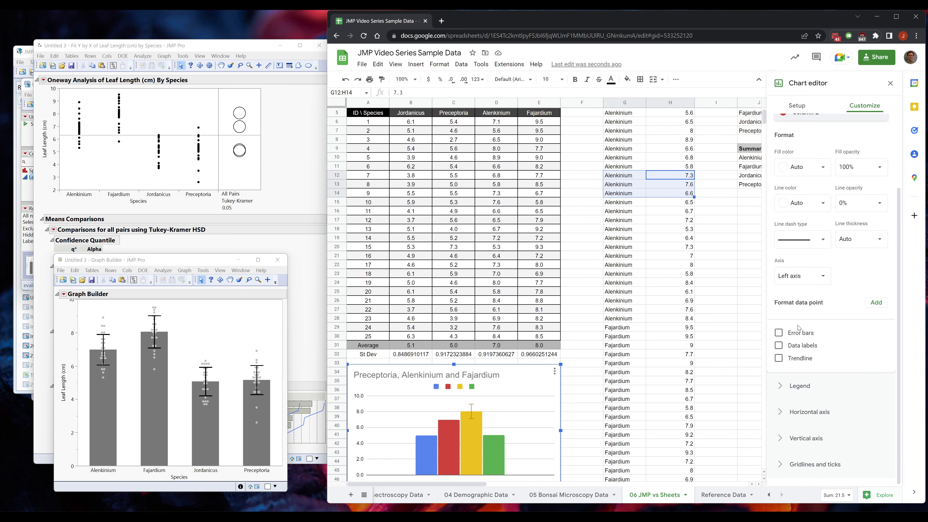
pyautogui.click(779, 339)
pyautogui.click(804, 347)
pyautogui.click(813, 351)
# Set the Column 2 error bar value to 0.917.
pyautogui.moveTo(848, 363); pyautogui.dragTo(799, 369)
pyautogui.write('0.9')
pyautogui.write('1')
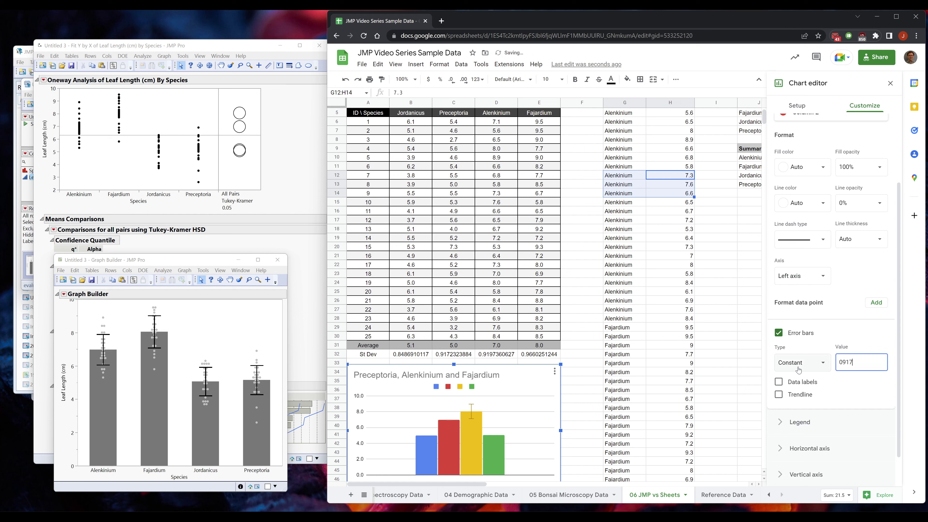
pyautogui.click(838, 362)
pyautogui.write('0.')
# Turn on error bars for the Column 1 series of the averages chart.
pyautogui.scroll(3, 839, 283)
pyautogui.click(811, 202)
pyautogui.click(808, 189)
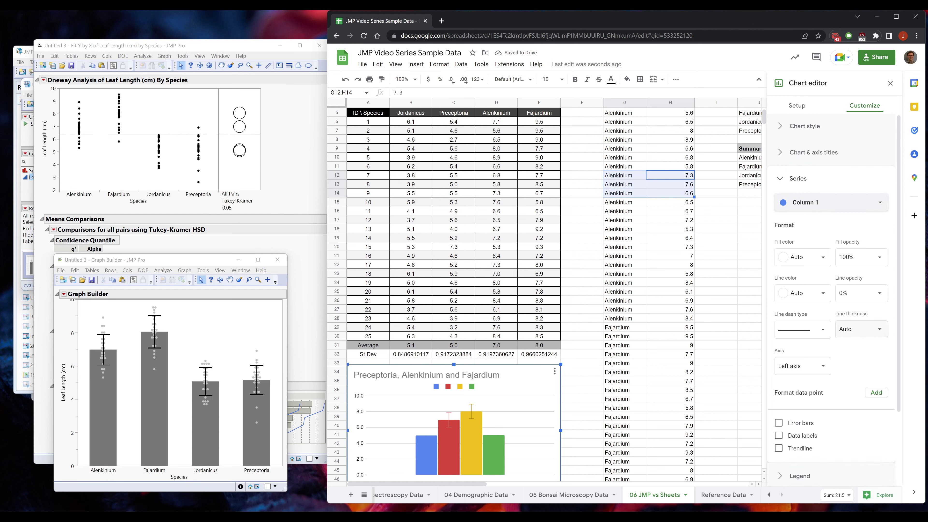
pyautogui.click(779, 423)
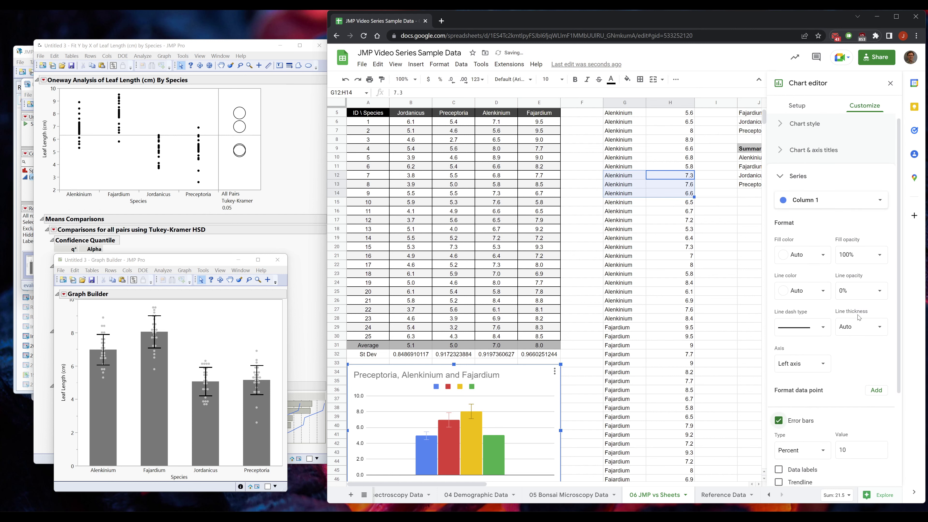
pyautogui.scroll(-2, 817, 165)
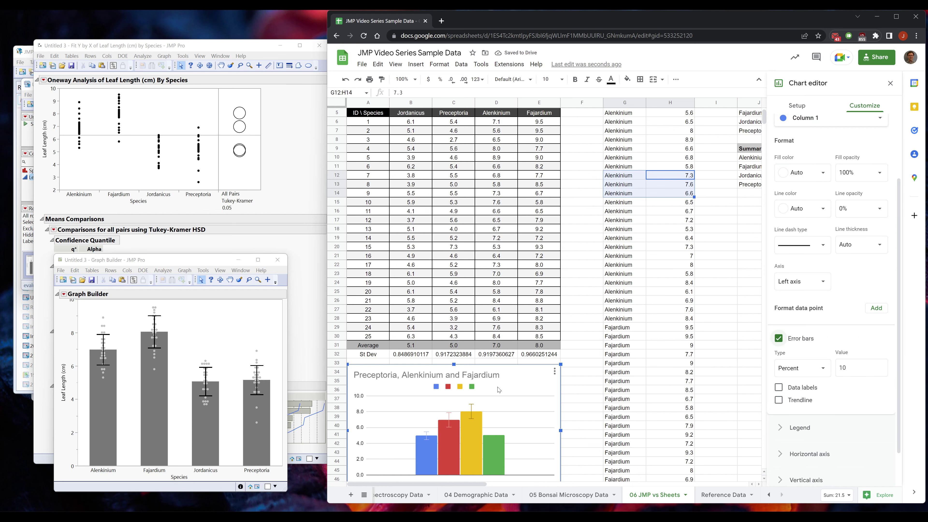
# Set the Column 1 error bars to a value of 0.848 with the Constant type.
pyautogui.click(861, 369)
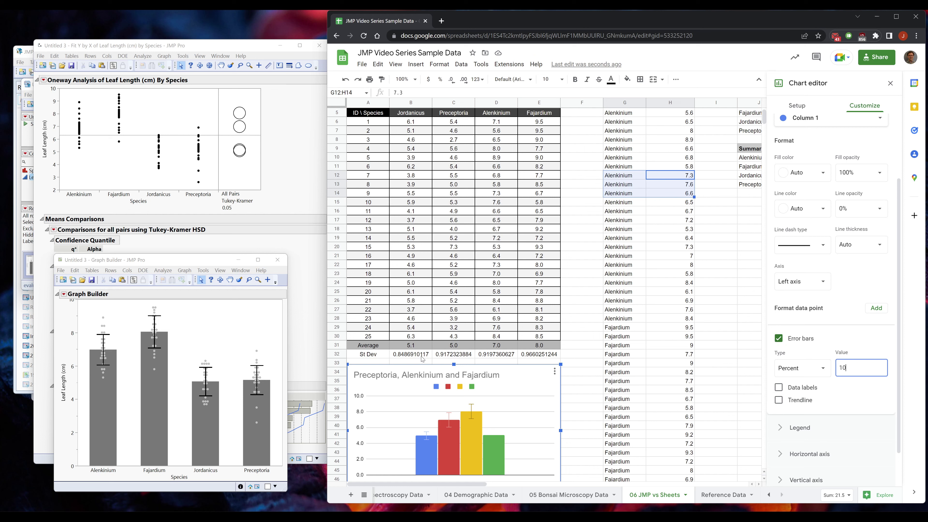
pyautogui.hotkey('ctrl', 'a')
pyautogui.write('0.')
pyautogui.press('BackSpace')
pyautogui.write('4')
pyautogui.write('0')
pyautogui.write('48')
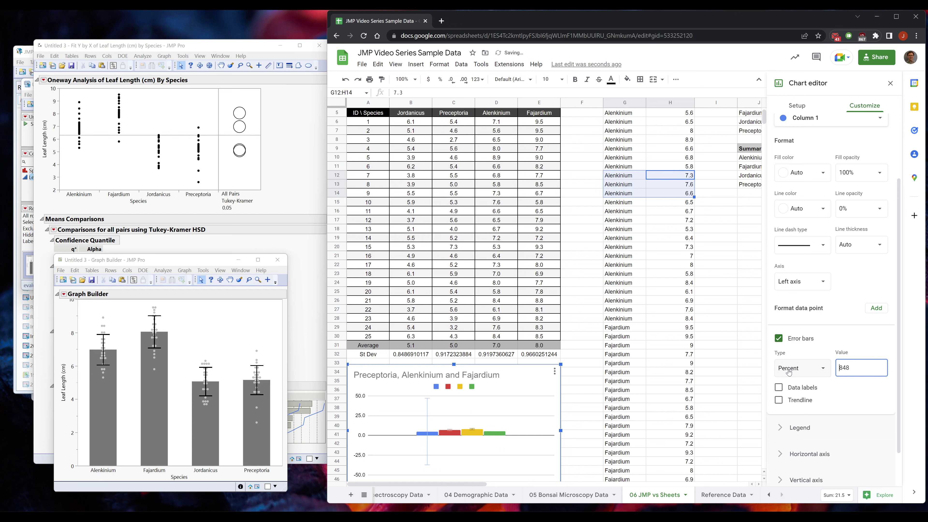
pyautogui.click(789, 372)
pyautogui.click(817, 353)
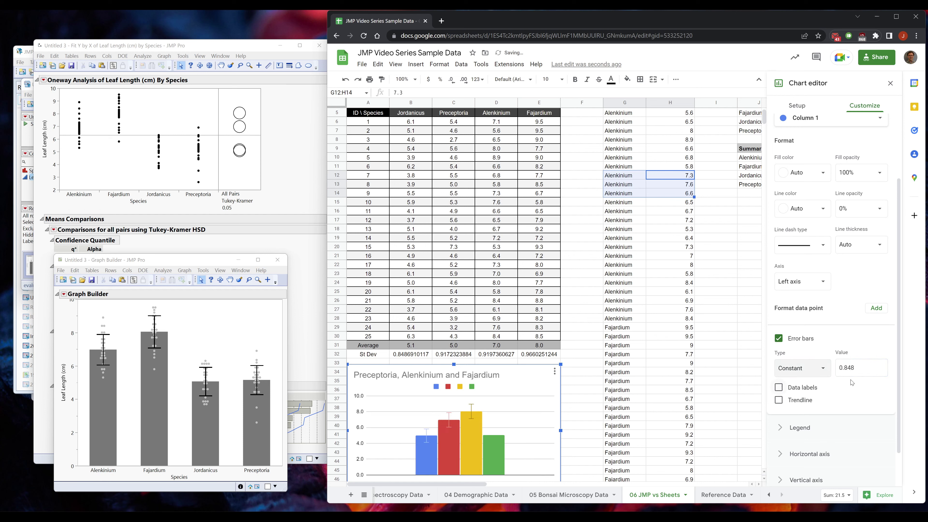
pyautogui.click(859, 368)
# Turn on error bars for the Column 4 series with the Constant type and a value of 0.966.
pyautogui.scroll(3, 837, 274)
pyautogui.click(858, 202)
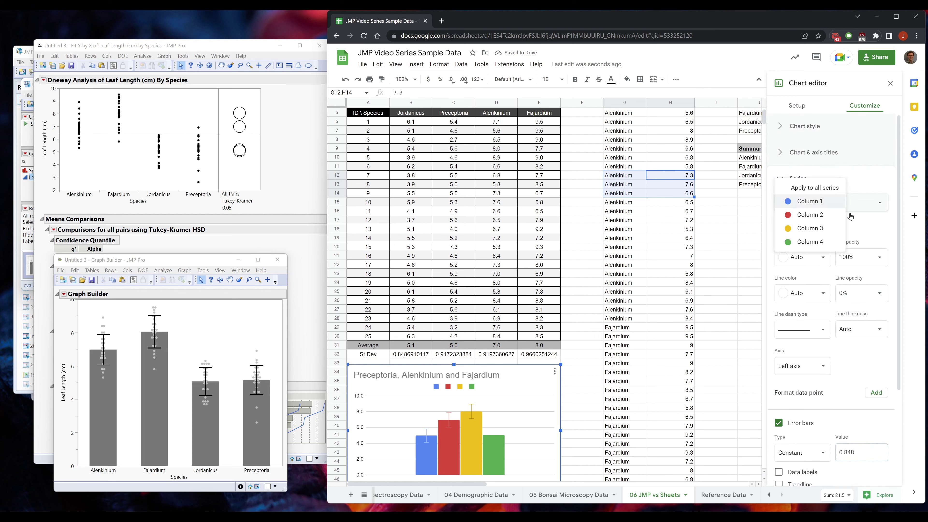
pyautogui.click(810, 242)
pyautogui.scroll(-3, 808, 256)
pyautogui.click(794, 339)
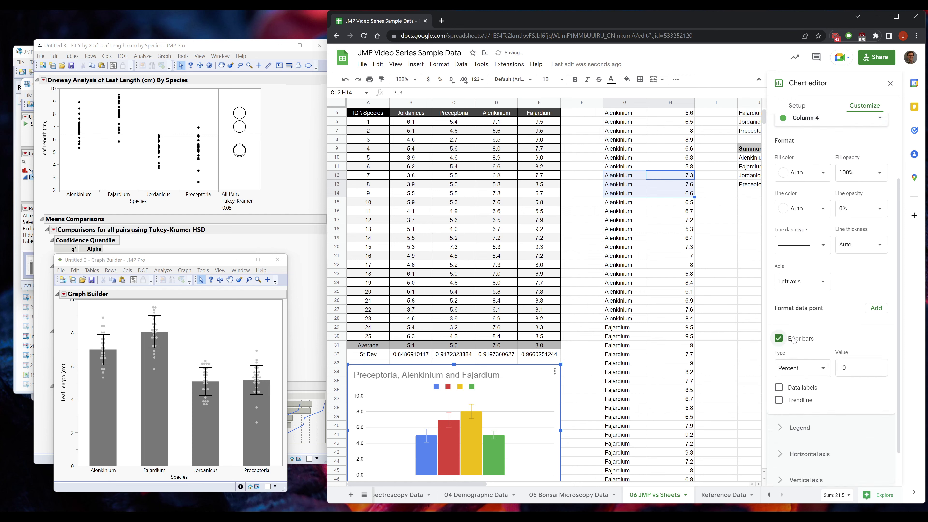
pyautogui.click(820, 367)
pyautogui.click(819, 353)
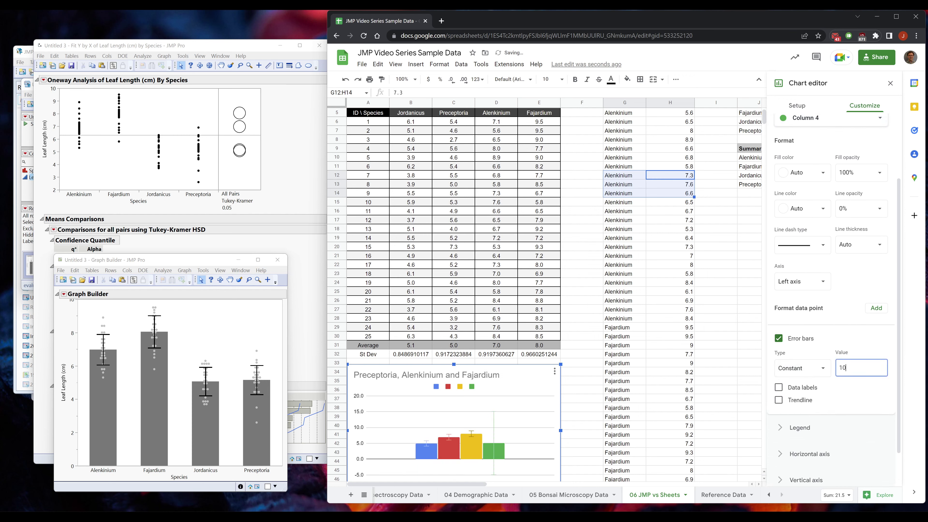
pyautogui.write('0.966')
pyautogui.click(893, 343)
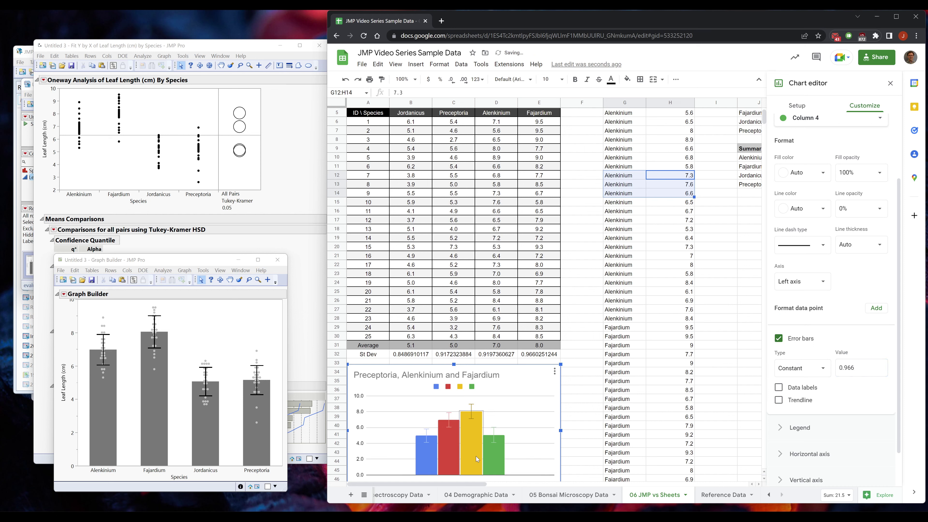
pyautogui.scroll(3, 869, 249)
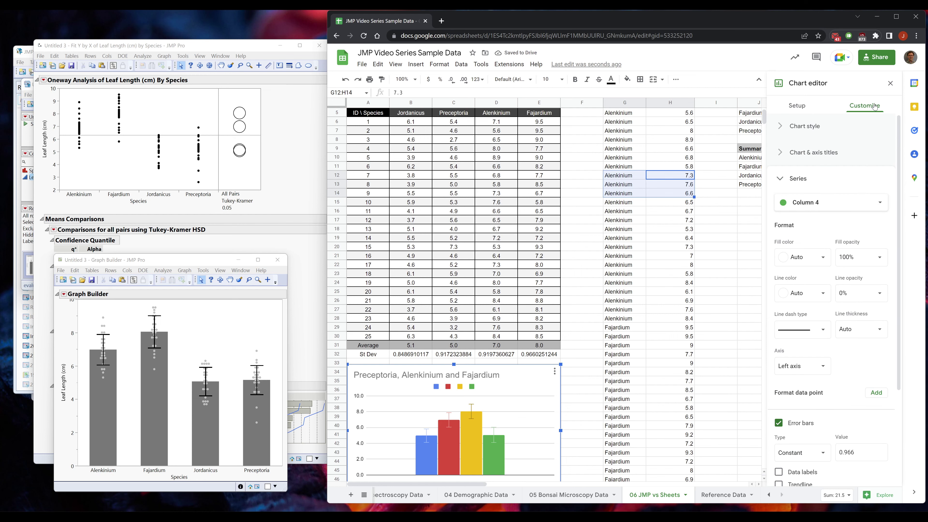
pyautogui.click(797, 157)
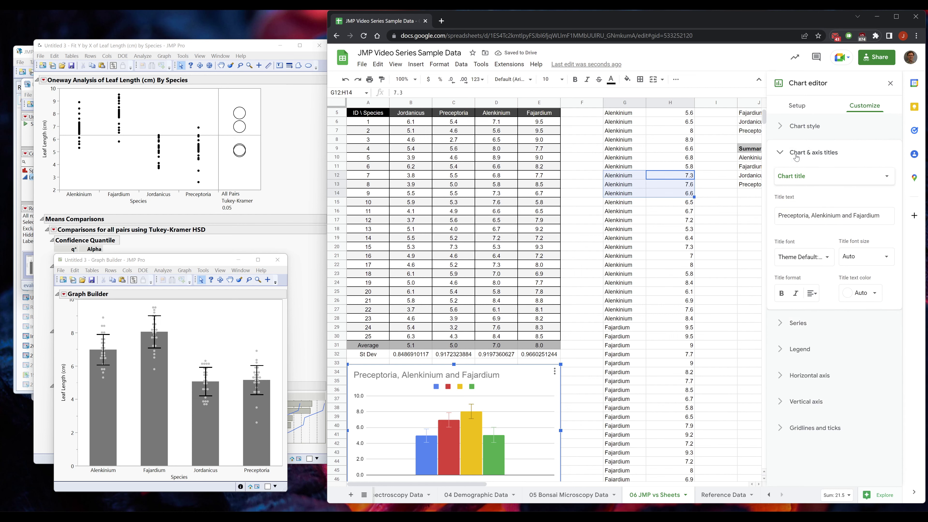
pyautogui.click(797, 156)
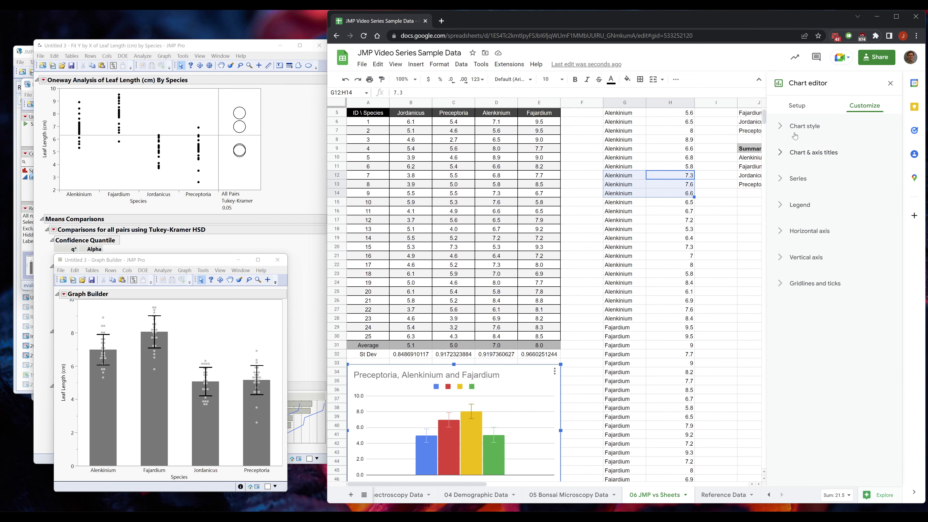
pyautogui.click(790, 206)
pyautogui.click(785, 183)
pyautogui.click(784, 184)
pyautogui.scroll(-1, 448, 384)
# Label the first legend entry of the averages chart Jordanicus.
pyautogui.click(442, 380)
pyautogui.rightClick(438, 383)
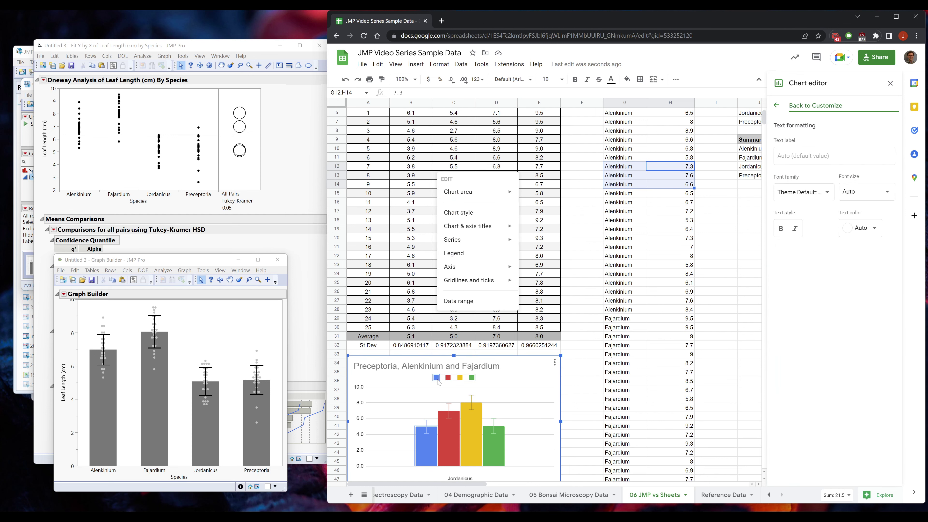
pyautogui.click(438, 381)
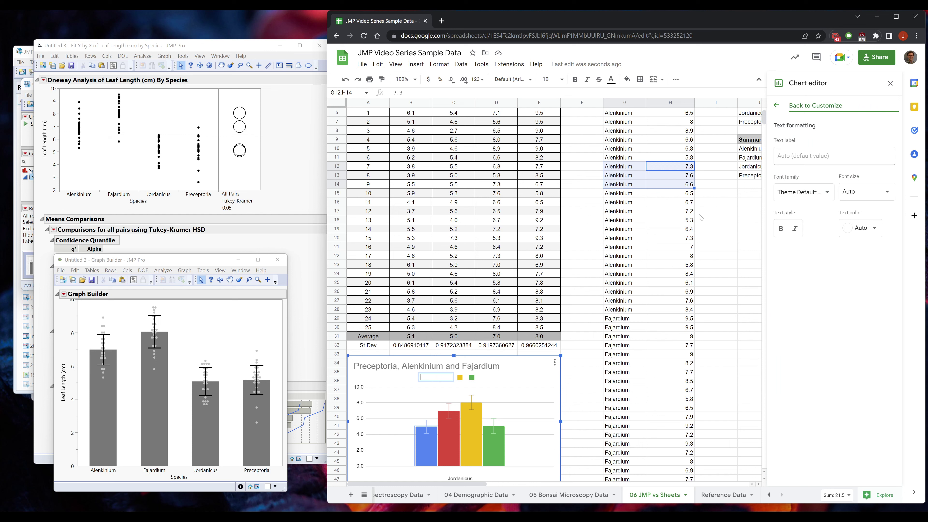
pyautogui.click(833, 155)
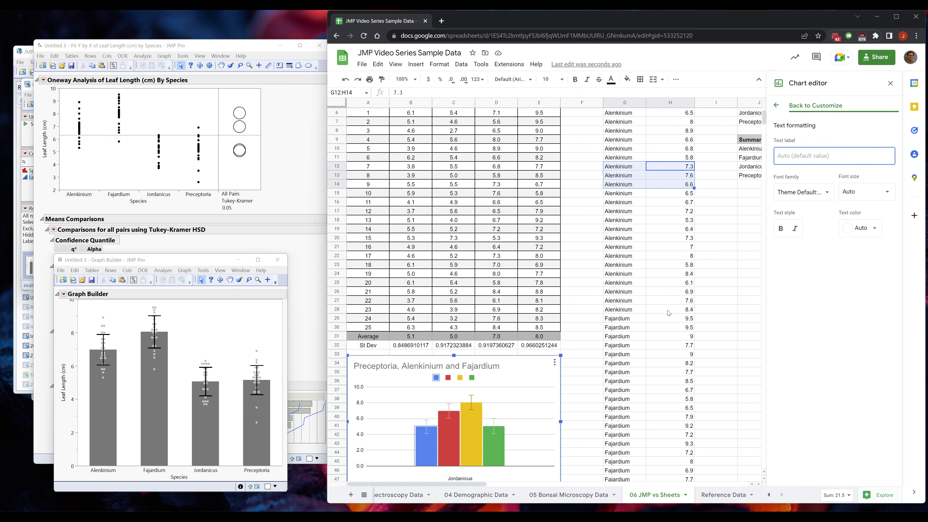
pyautogui.scroll(3, 439, 314)
pyautogui.scroll(-2, 438, 314)
pyautogui.write('Jordanicus')
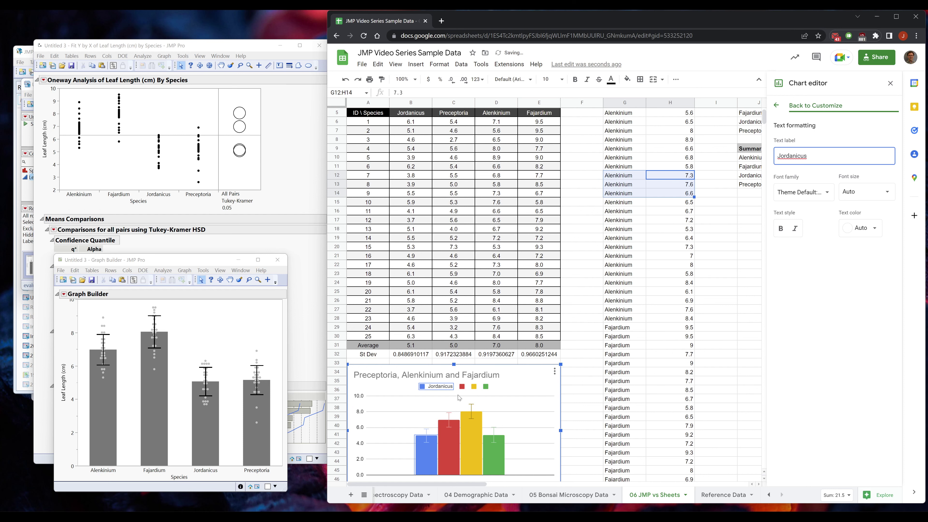
pyautogui.click(462, 387)
pyautogui.click(463, 378)
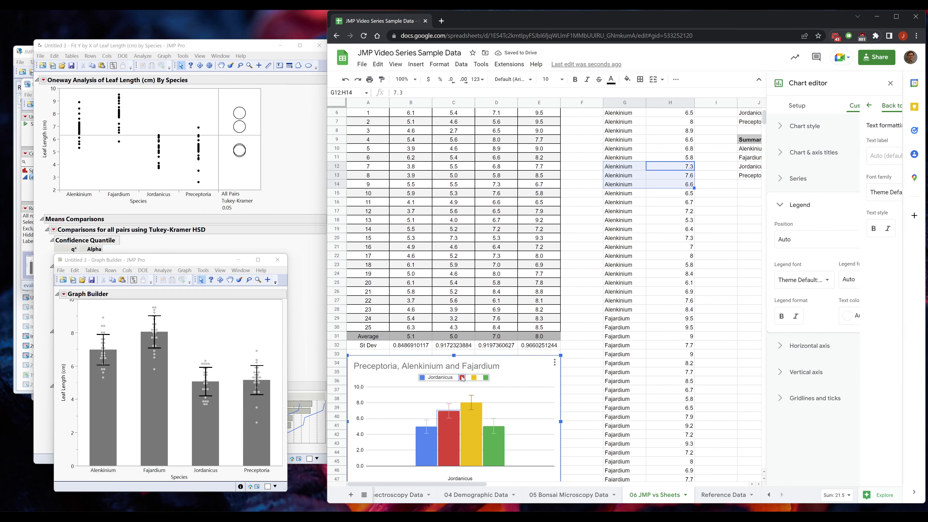
pyautogui.click(463, 378)
pyautogui.click(818, 156)
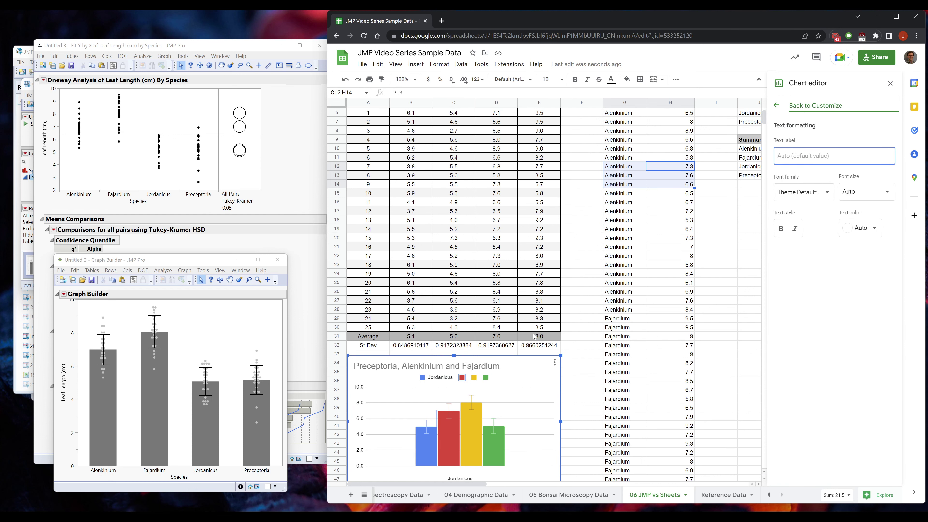
pyautogui.scroll(3, 539, 335)
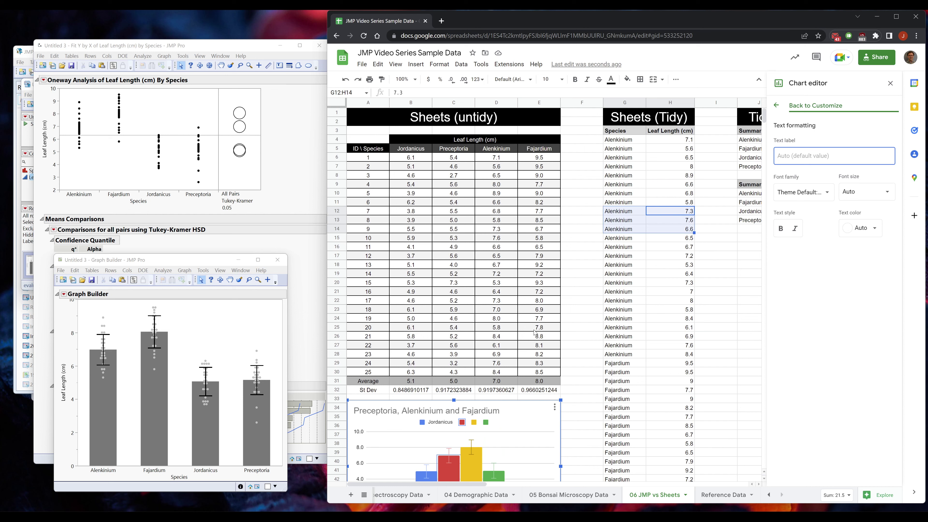
# Replace the text label of the chart's first legend entry with Preceptoria.
pyautogui.doubleClick(438, 425)
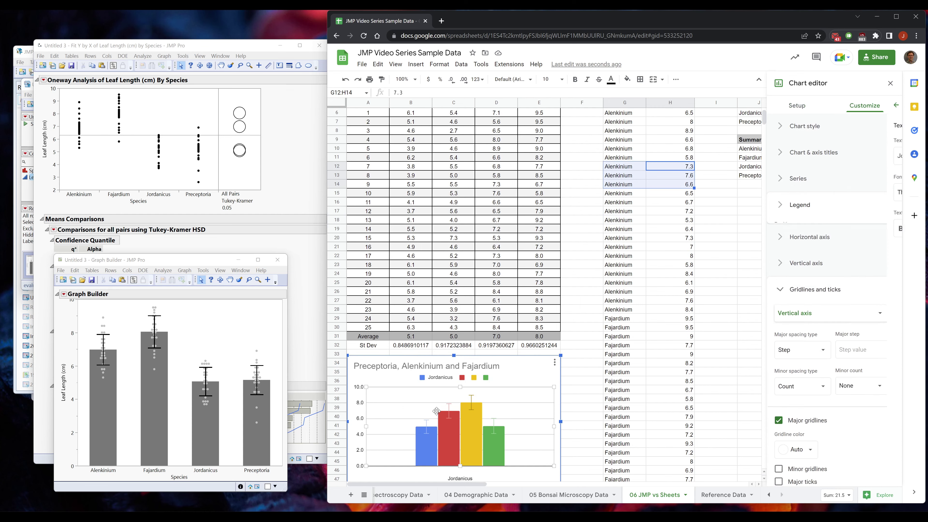
pyautogui.doubleClick(440, 379)
pyautogui.moveTo(810, 157); pyautogui.dragTo(702, 156)
pyautogui.write('Preceptoria')
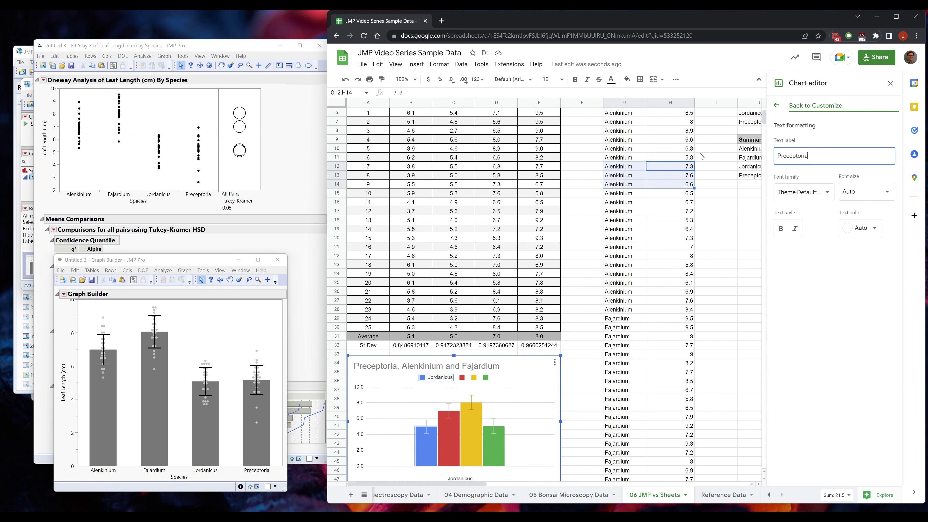
pyautogui.click(463, 371)
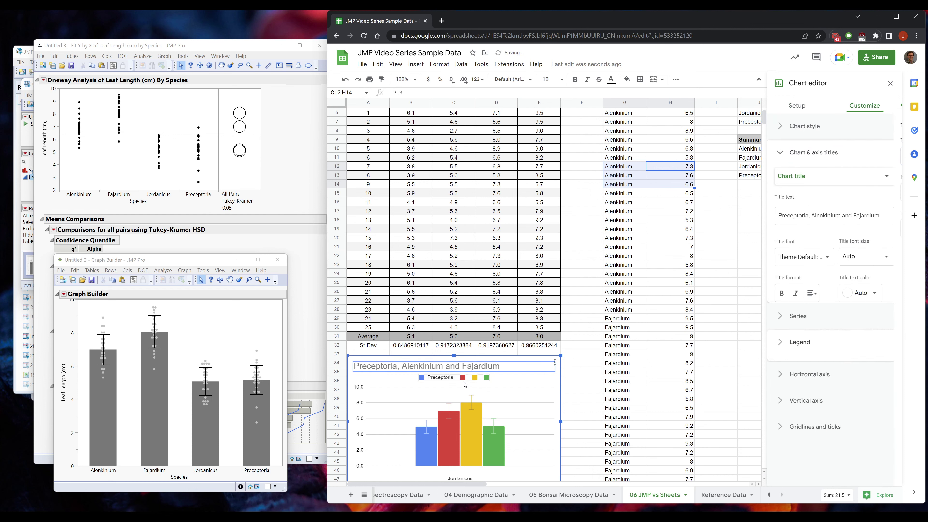
pyautogui.click(463, 378)
pyautogui.click(464, 379)
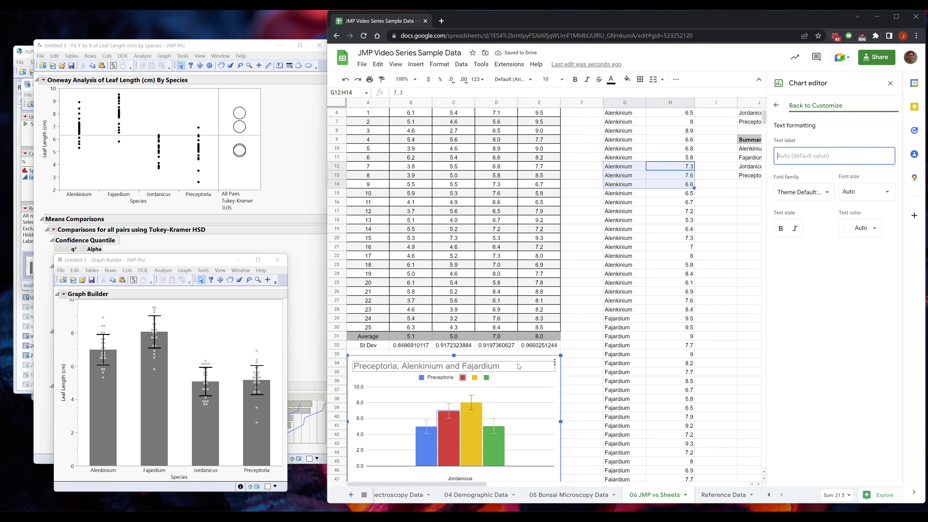
pyautogui.click(816, 105)
pyautogui.scroll(2, 548, 256)
pyautogui.click(670, 318)
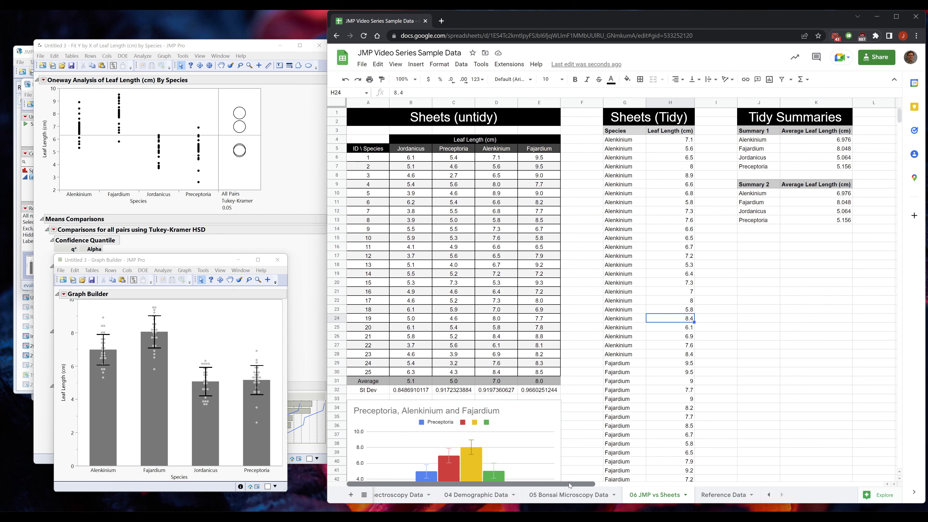
# Insert a chart from the tidy species and leaf length data in G3:H103 and place it below the tidy summaries.
pyautogui.moveTo(571, 484); pyautogui.dragTo(646, 475)
pyautogui.click(625, 241)
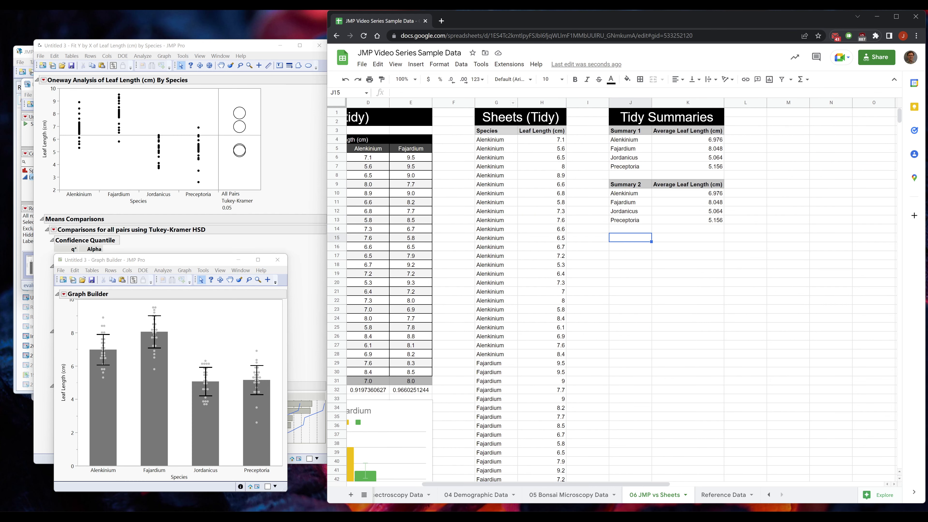
pyautogui.click(494, 130)
pyautogui.scroll(-20, 592, 378)
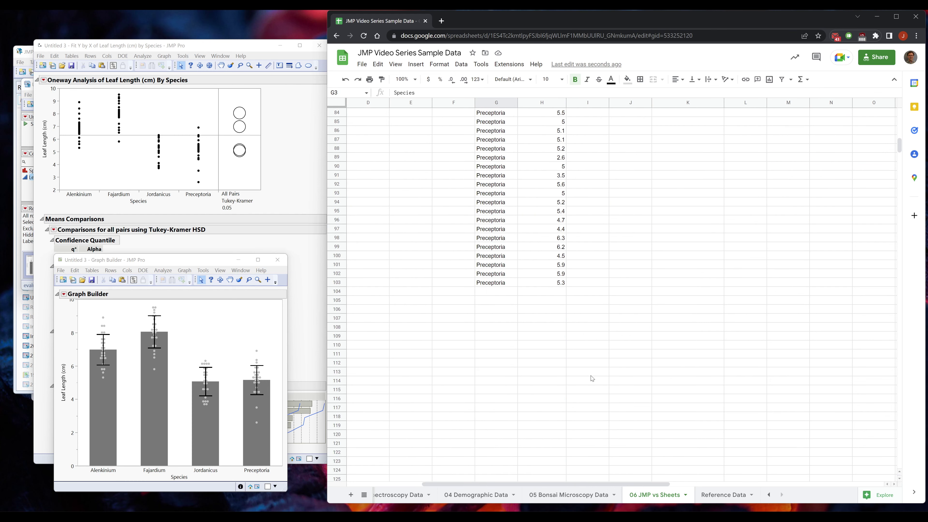
pyautogui.keyDown('shift'); pyautogui.click(554, 284); pyautogui.keyUp('shift')
pyautogui.scroll(20, 471, 236)
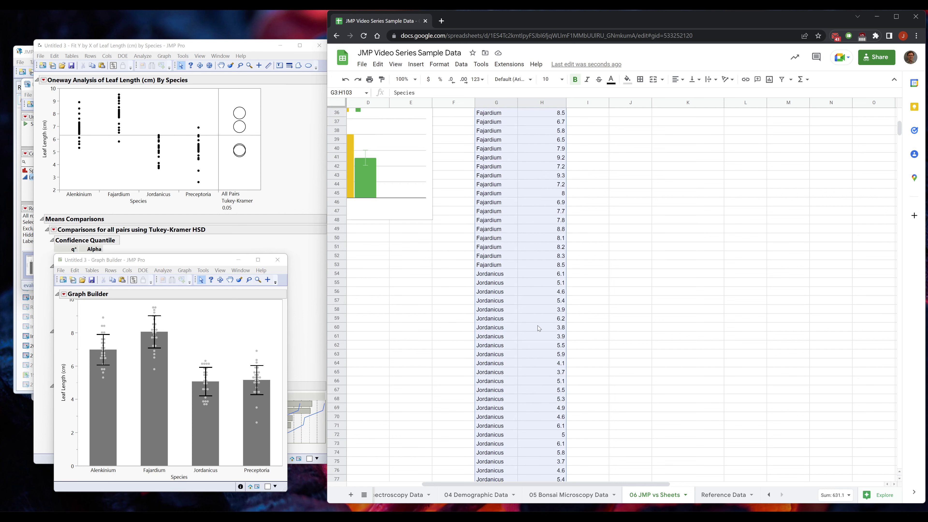
pyautogui.click(415, 64)
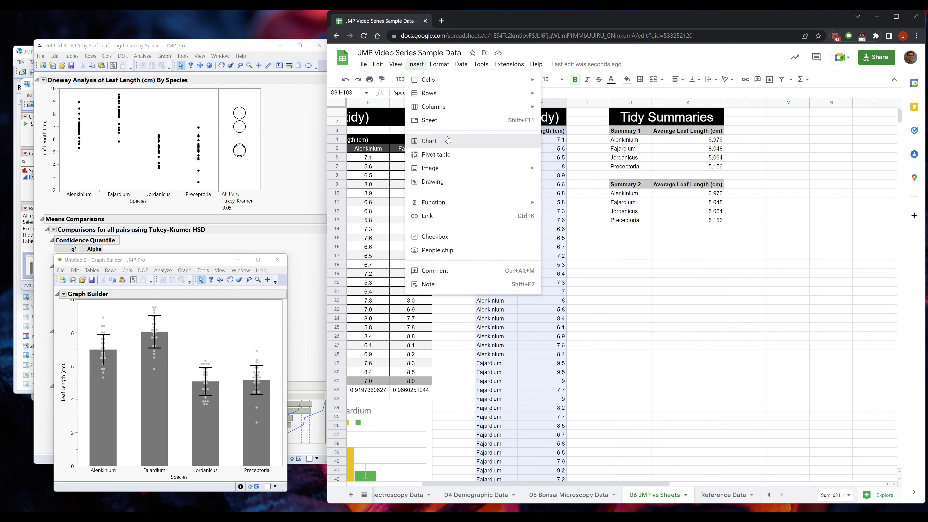
pyautogui.click(439, 142)
pyautogui.moveTo(584, 228); pyautogui.dragTo(635, 283)
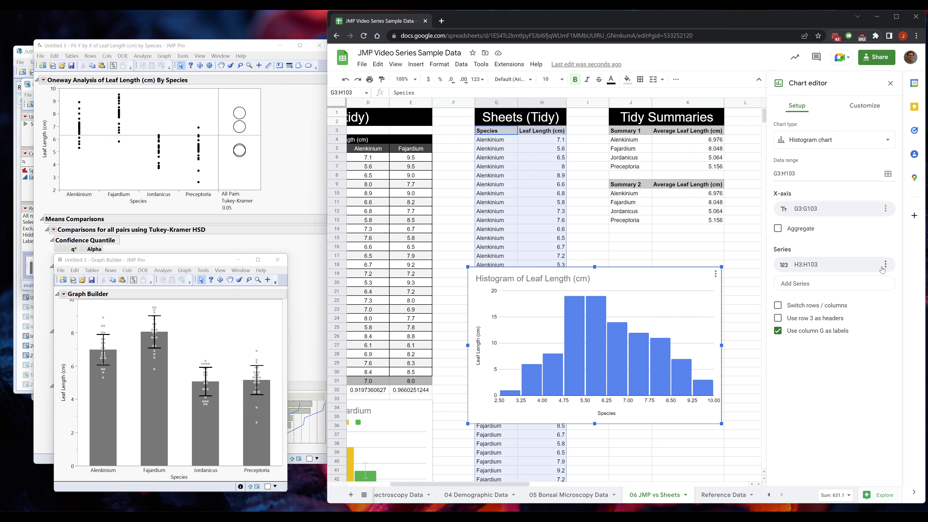
# Change the new chart to the suggested column chart of leaf length vs. species and aggregate it by species.
pyautogui.click(784, 233)
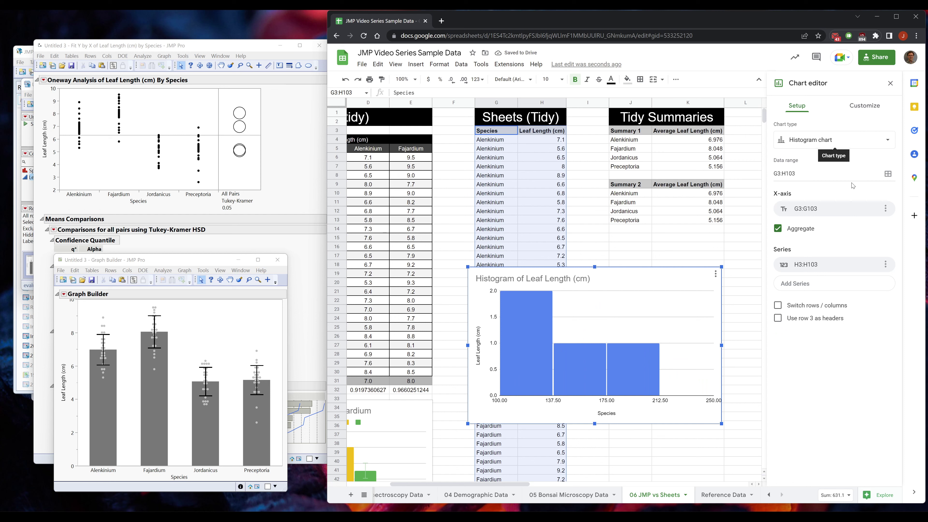
pyautogui.click(875, 147)
pyautogui.scroll(-3, 832, 331)
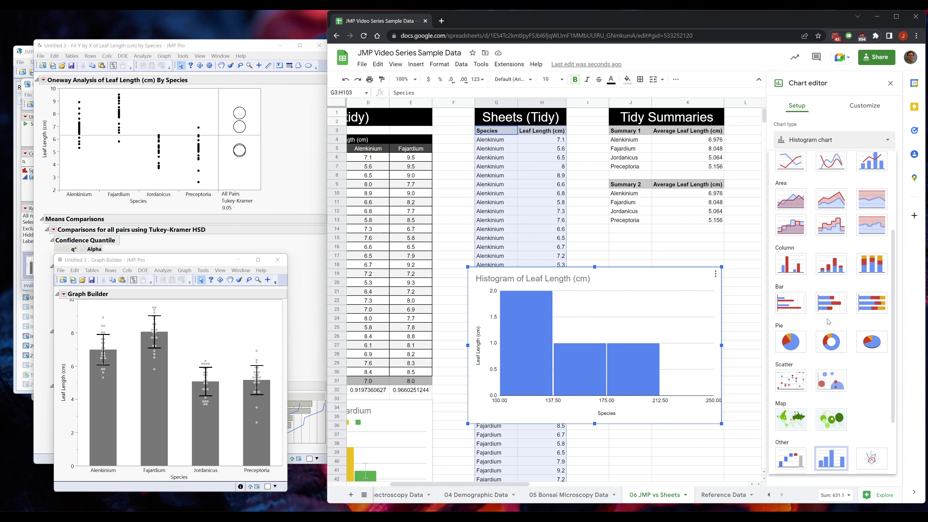
pyautogui.scroll(1, 837, 315)
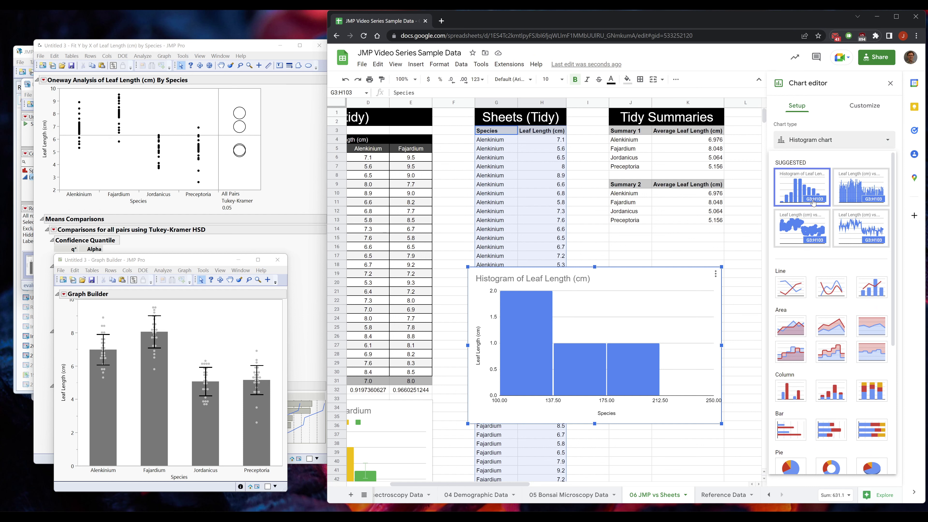
pyautogui.click(860, 195)
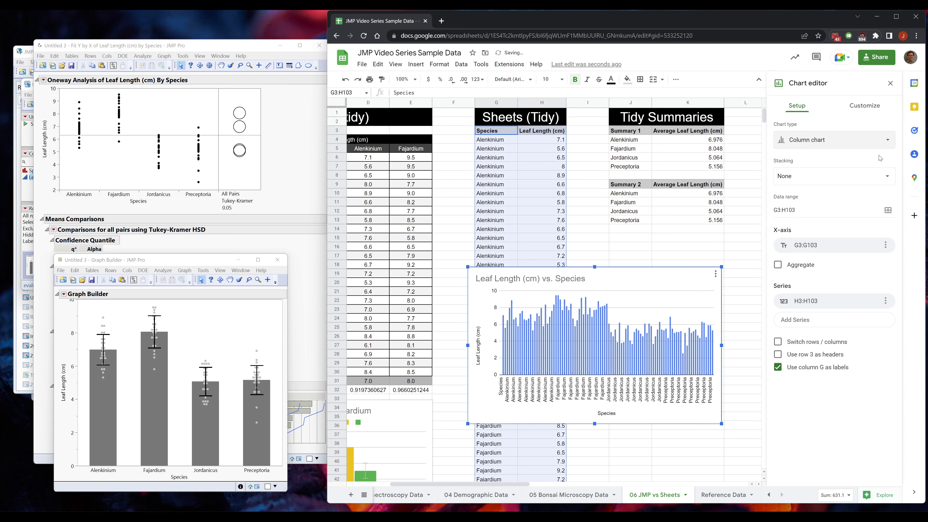
pyautogui.click(781, 266)
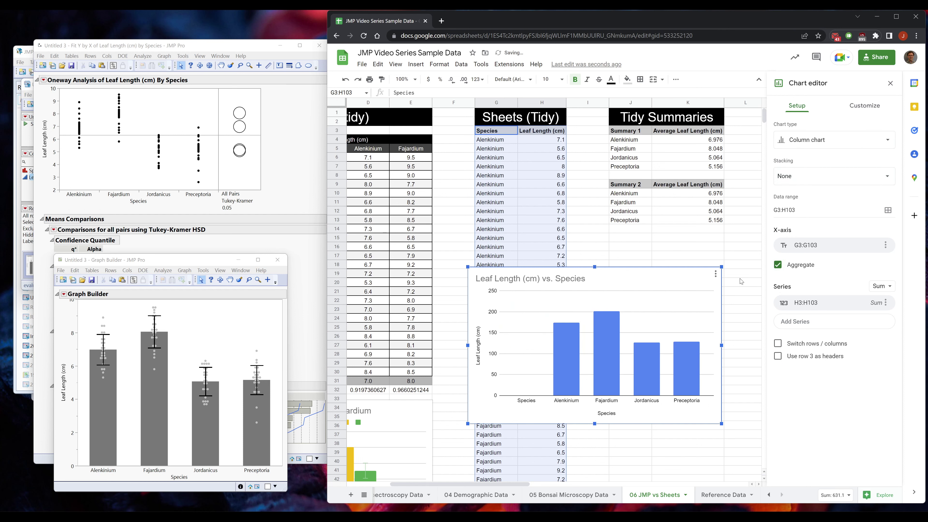
# Set the X-axis data range of the column chart to G22:G103.
pyautogui.click(529, 404)
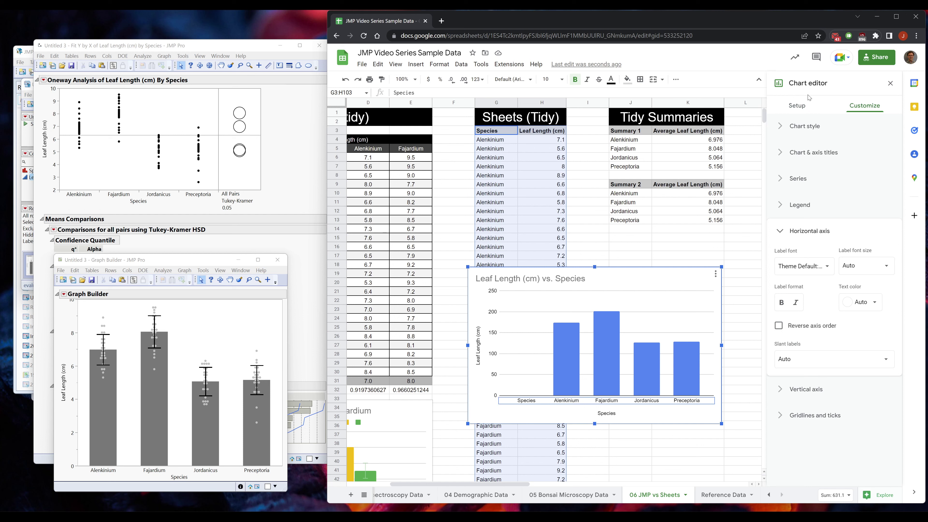
pyautogui.click(806, 106)
pyautogui.click(831, 249)
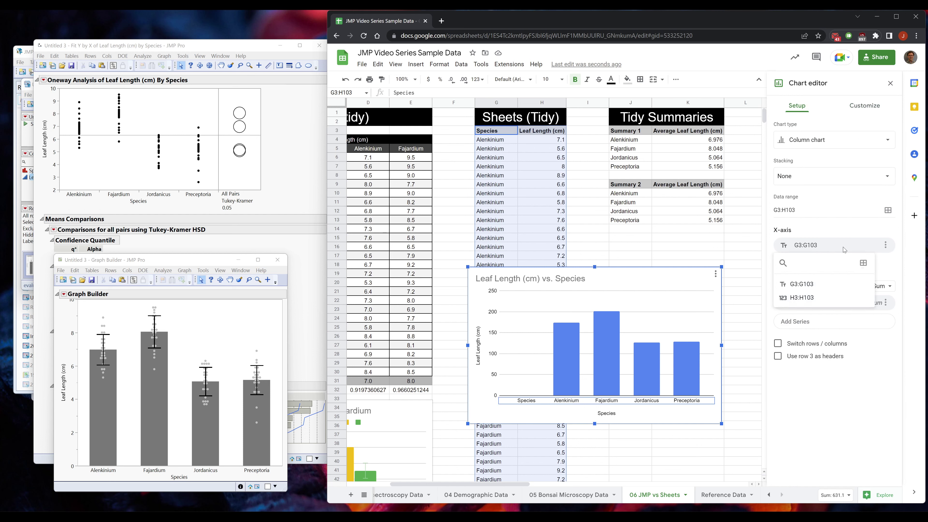
pyautogui.click(868, 268)
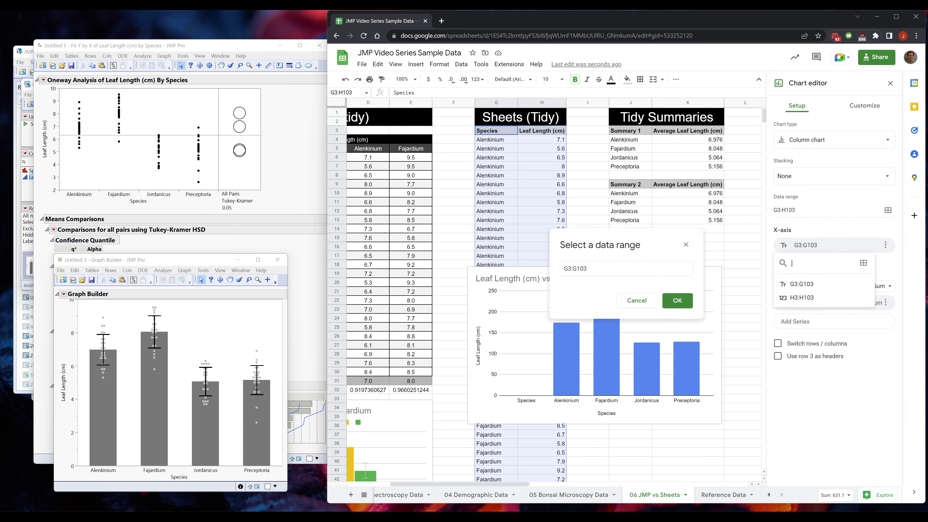
pyautogui.moveTo(572, 269); pyautogui.dragTo(567, 269)
pyautogui.write('22')
pyautogui.click(676, 301)
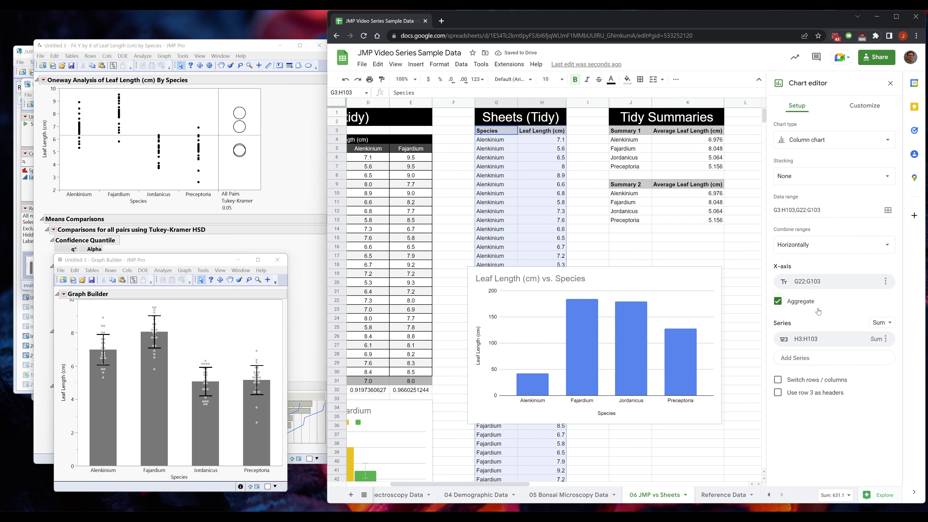
# Correct the column chart's X-axis data range to G2:G103.
pyautogui.click(887, 341)
pyautogui.click(820, 341)
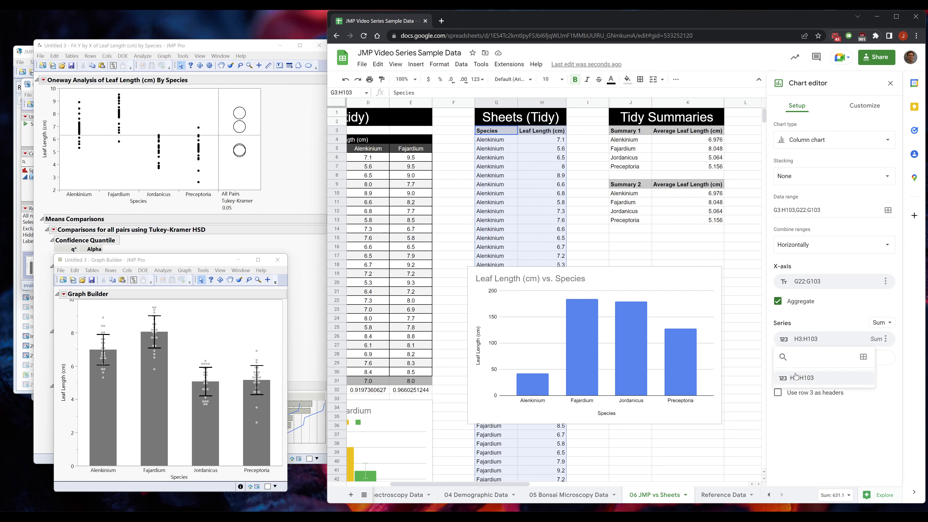
pyautogui.click(815, 285)
pyautogui.click(864, 299)
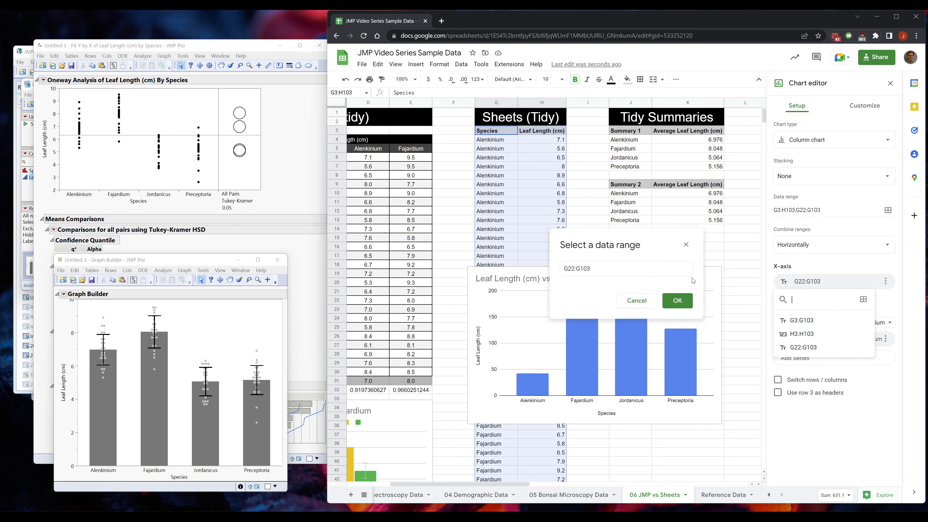
pyautogui.click(574, 269)
pyautogui.press('BackSpace')
pyautogui.click(677, 306)
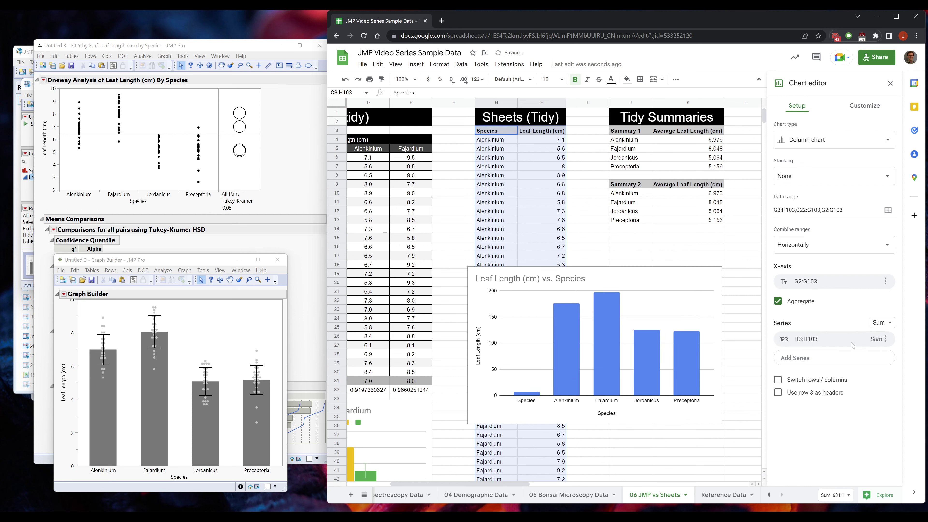
# Set the data range of the column chart's leaf length series to H2:H103.
pyautogui.click(830, 343)
pyautogui.click(865, 357)
pyautogui.click(572, 269)
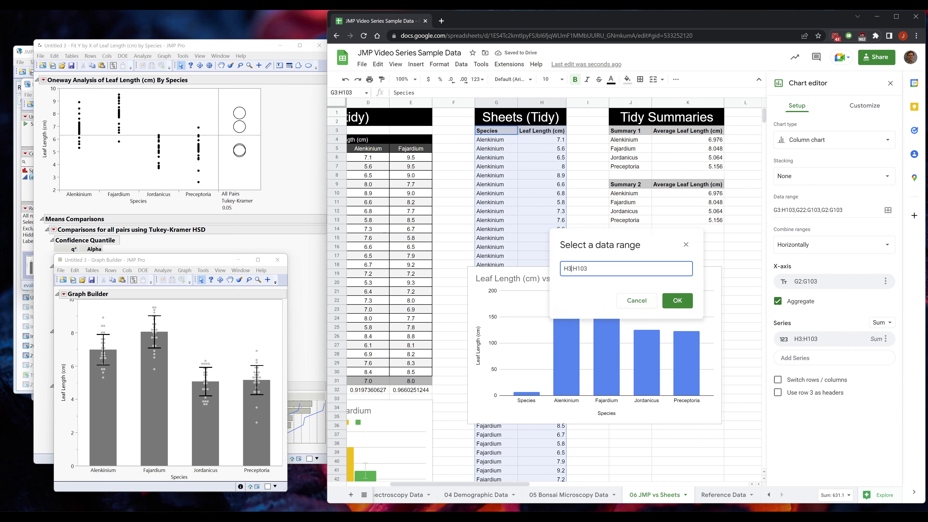
pyautogui.press('BackSpace')
pyautogui.click(677, 301)
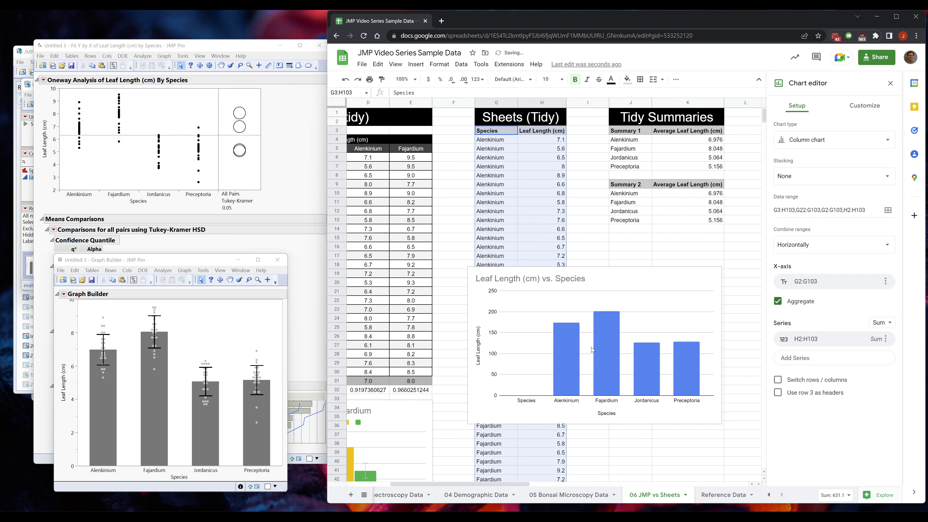
pyautogui.click(684, 273)
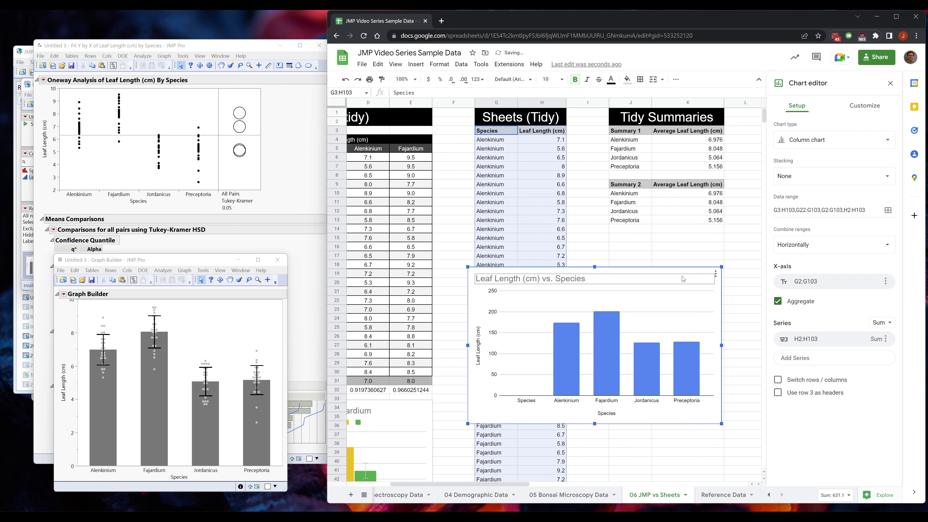
# Delete the current column chart and insert a new chart from the tidy data in G4:H103.
pyautogui.press('Delete')
pyautogui.click(507, 142)
pyautogui.scroll(-9, 589, 332)
pyautogui.scroll(-9, 589, 335)
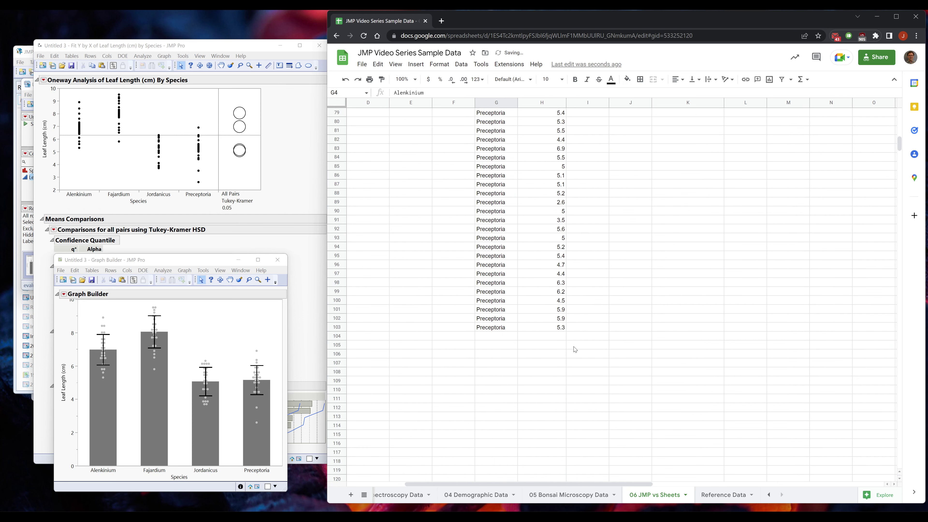
pyautogui.keyDown('shift'); pyautogui.click(558, 328); pyautogui.keyUp('shift')
pyautogui.scroll(20, 597, 321)
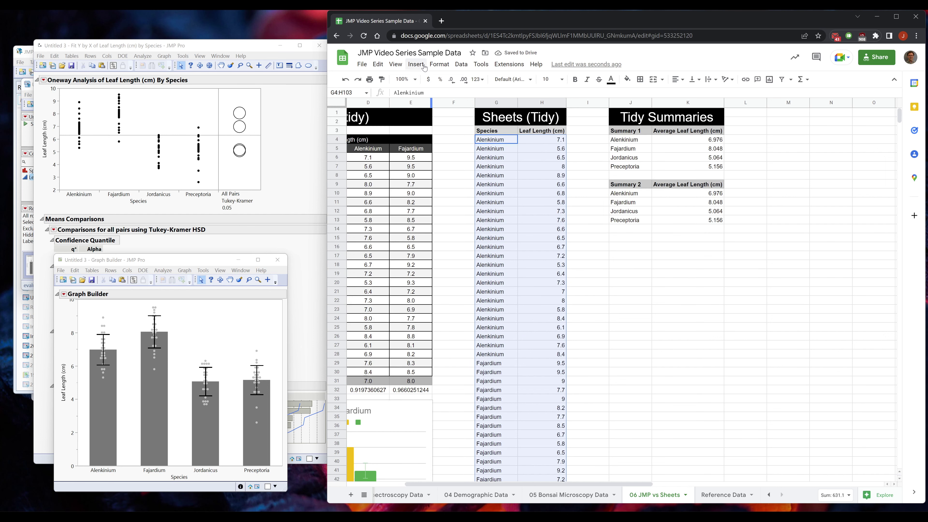
pyautogui.click(416, 64)
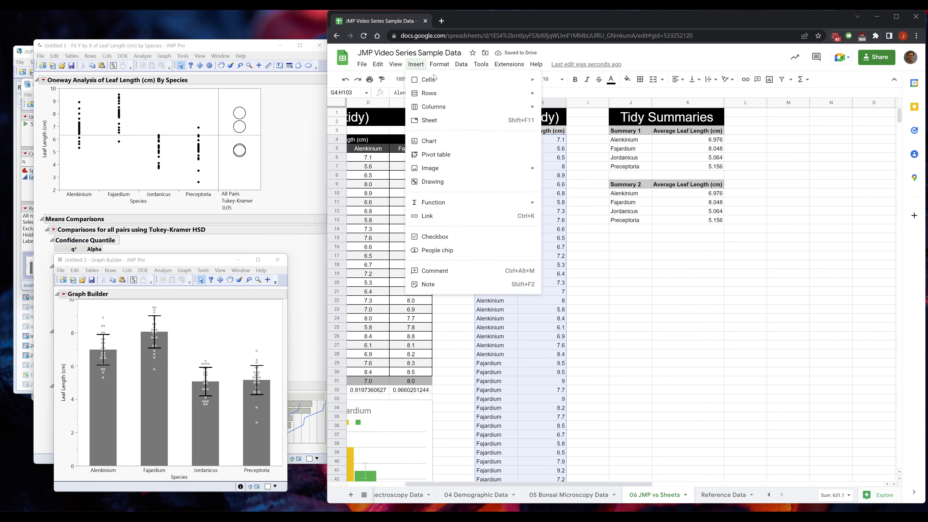
pyautogui.click(434, 142)
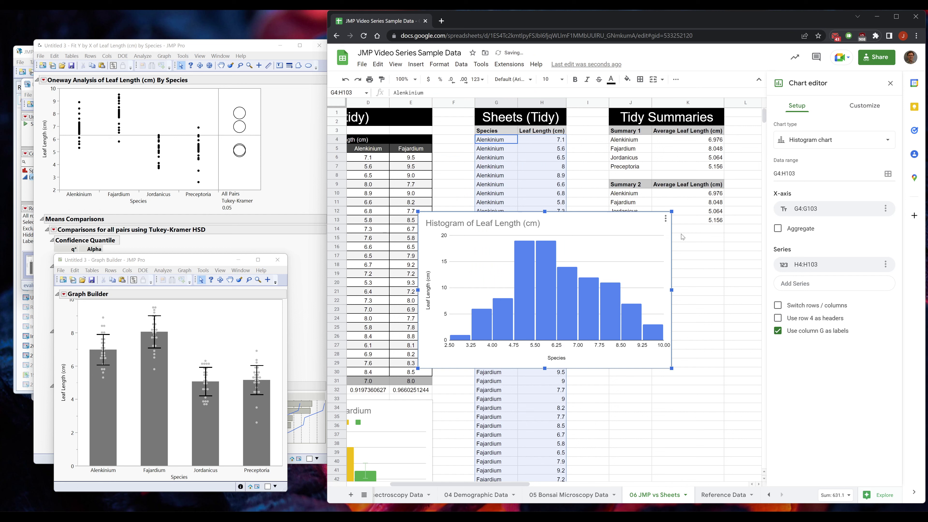
# Change the new histogram to a column chart and aggregate its leaf lengths by species.
pyautogui.click(833, 144)
pyautogui.click(852, 188)
pyautogui.click(778, 265)
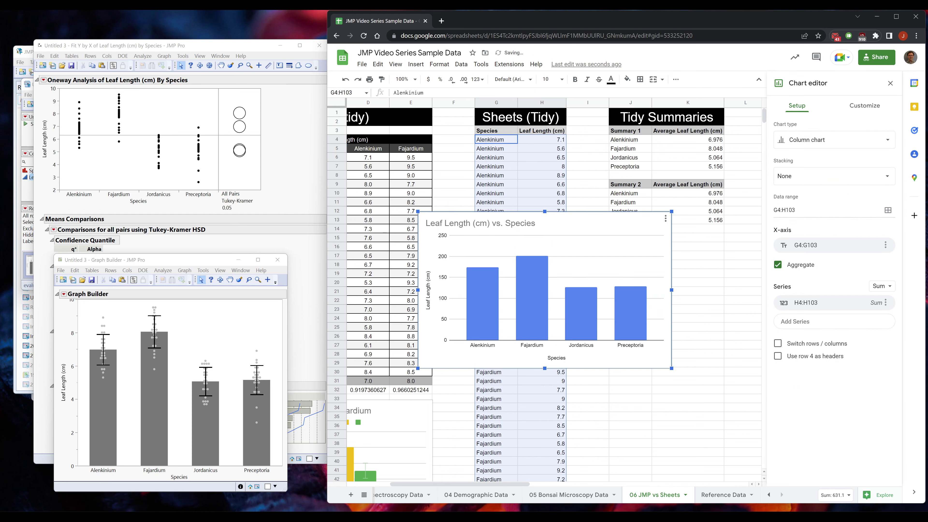
# Add error bars of type Standard Deviation to the chart's leaf length series.
pyautogui.click(865, 106)
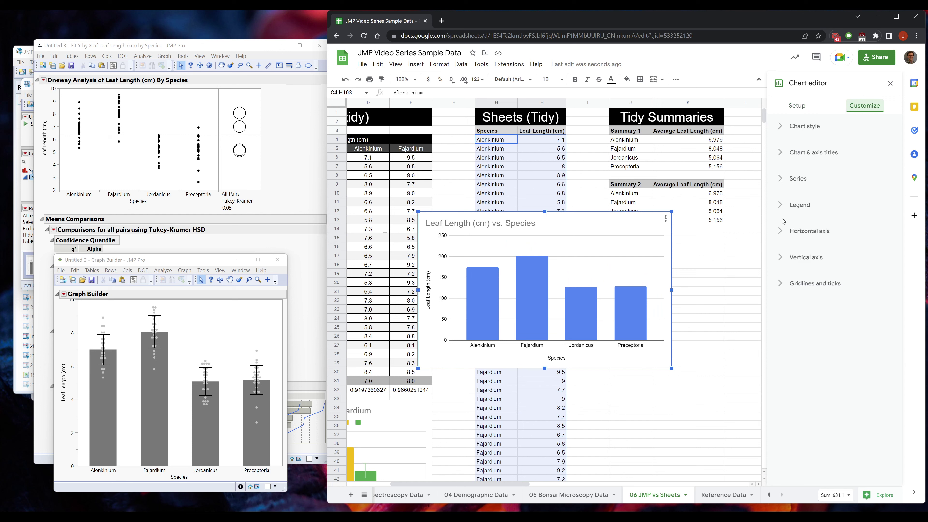
pyautogui.click(783, 185)
pyautogui.scroll(-5, 796, 328)
pyautogui.click(796, 330)
pyautogui.click(821, 360)
pyautogui.click(820, 374)
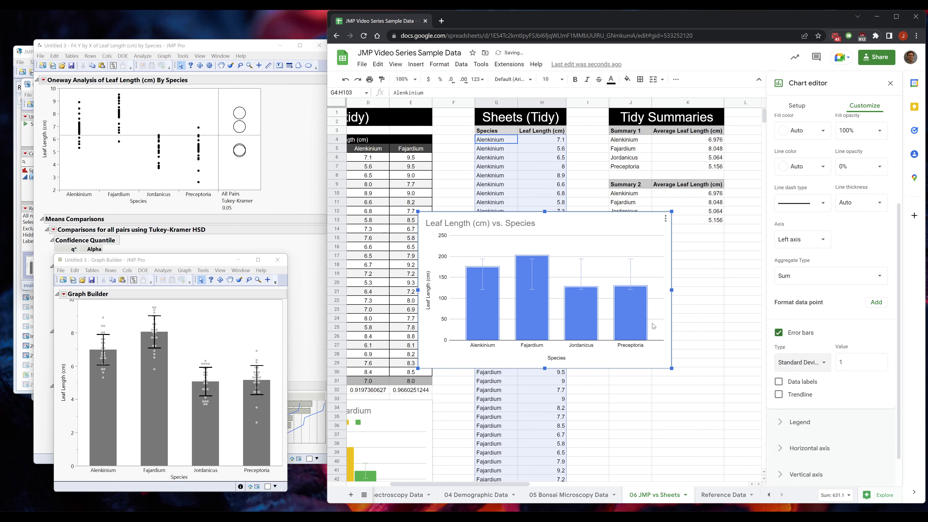
# Recheck the error bar type choices for the leaf length series, keeping Standard Deviation.
pyautogui.click(820, 363)
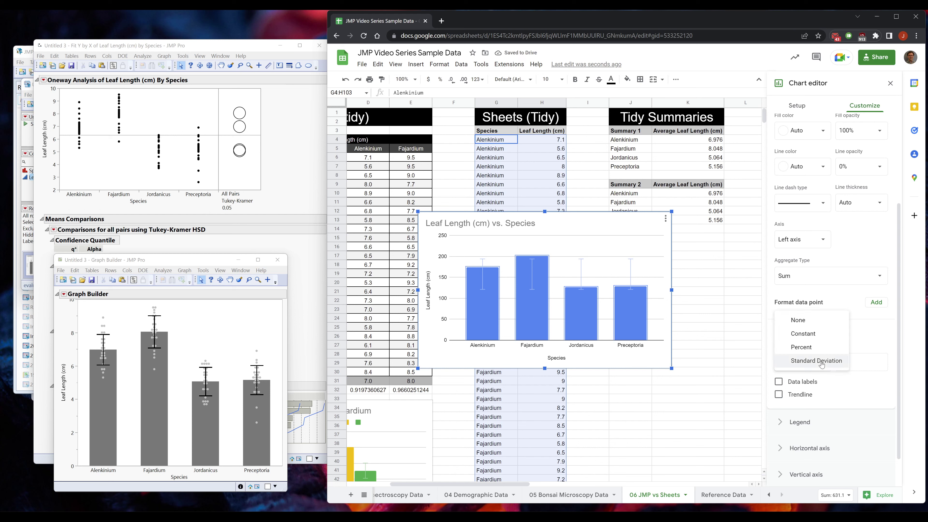
pyautogui.click(822, 361)
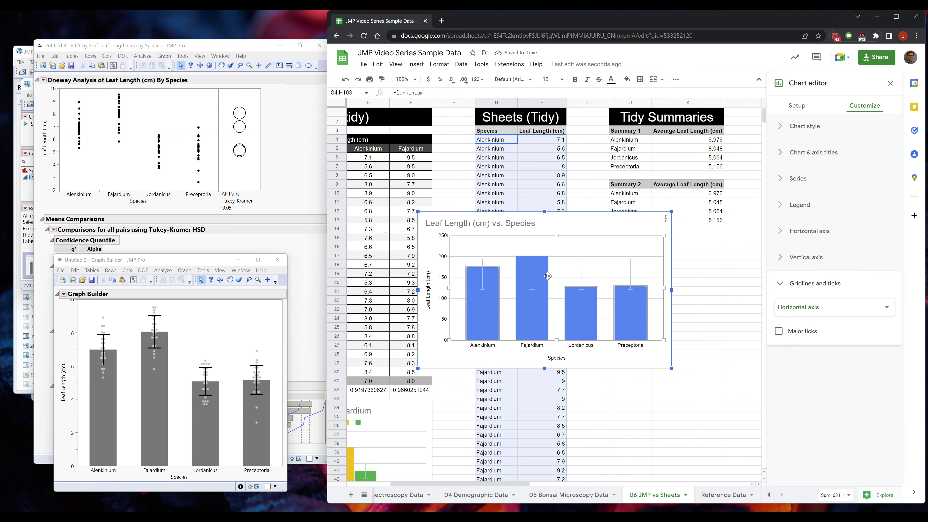
pyautogui.click(534, 287)
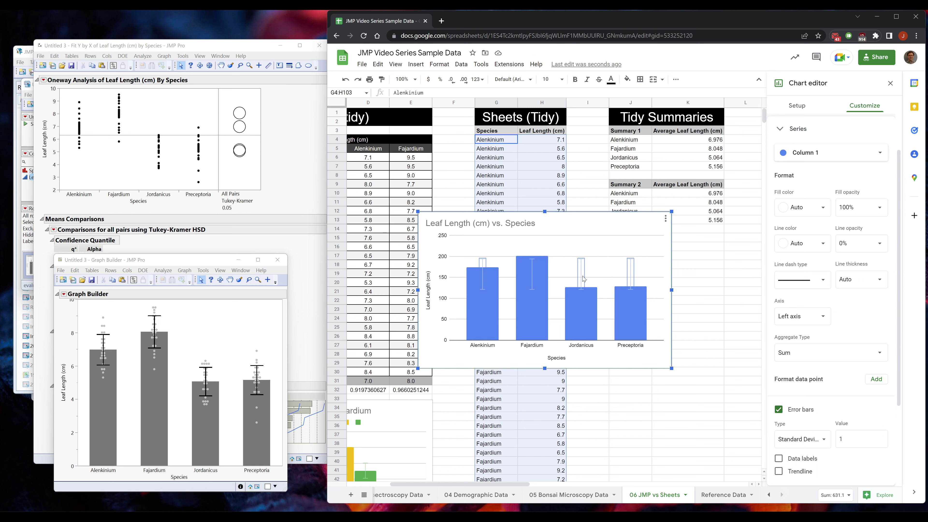
pyautogui.scroll(-2, 838, 316)
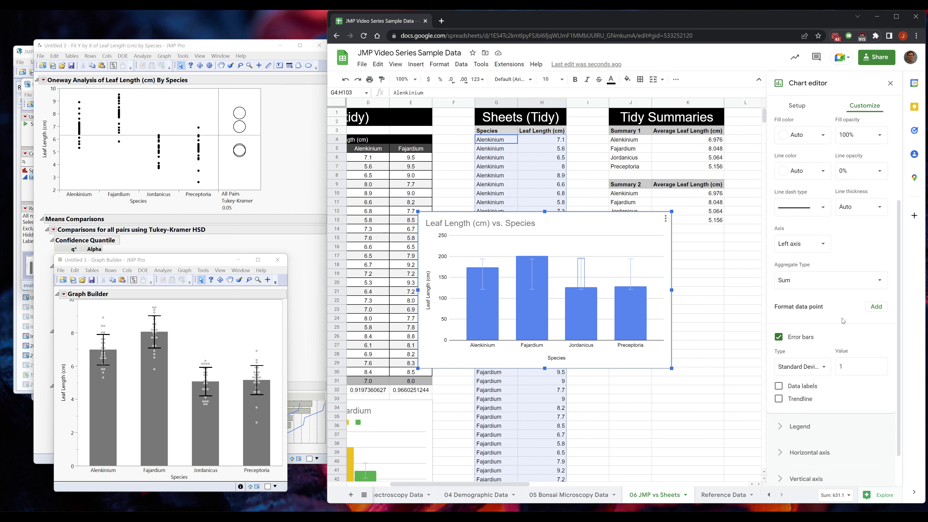
pyautogui.click(814, 356)
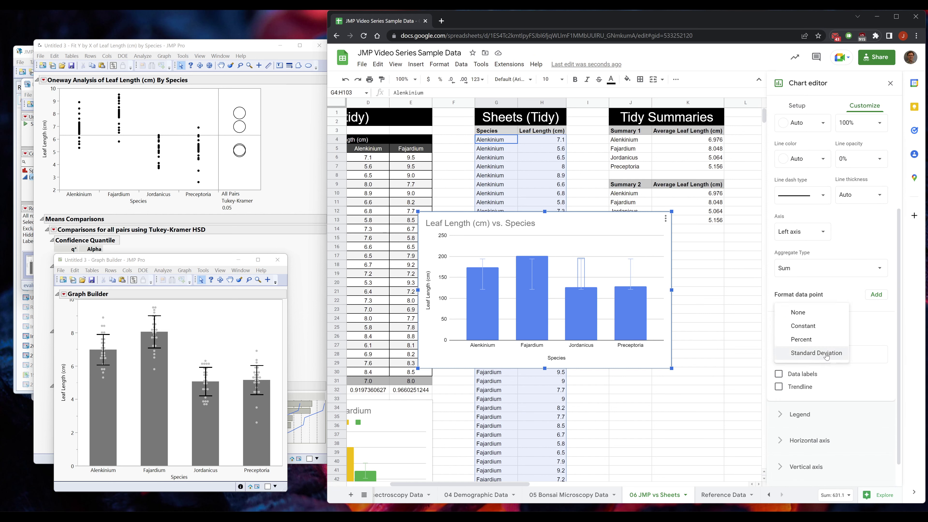
pyautogui.click(816, 353)
# Turn the series' error bars off and on again and reselect the Standard Deviation type.
pyautogui.click(785, 328)
pyautogui.click(781, 331)
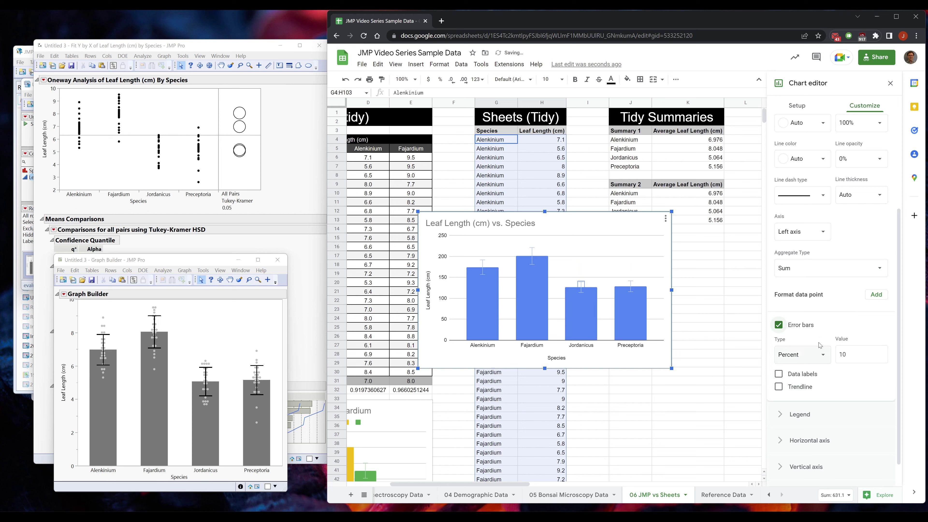
pyautogui.click(818, 355)
pyautogui.click(812, 366)
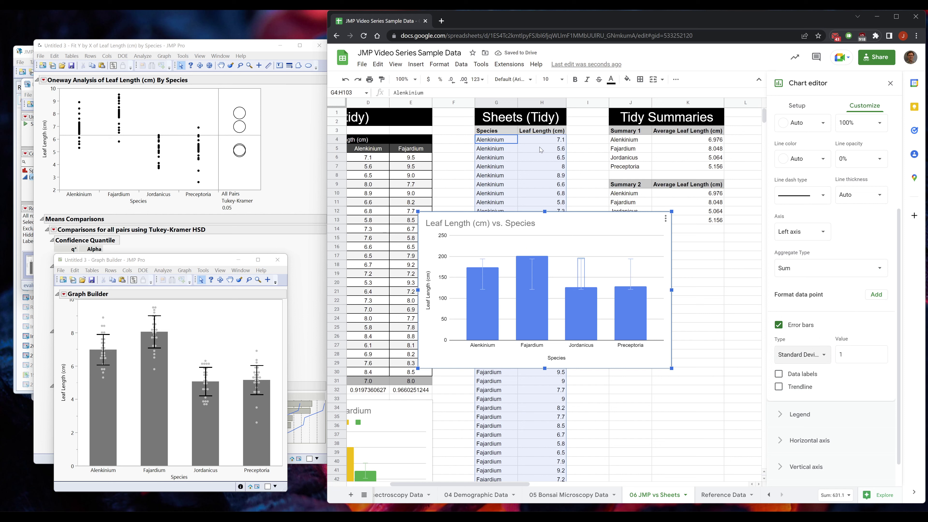
# Remove the error bars by setting their type to None and add them again as Standard Deviation.
pyautogui.click(827, 269)
pyautogui.click(805, 270)
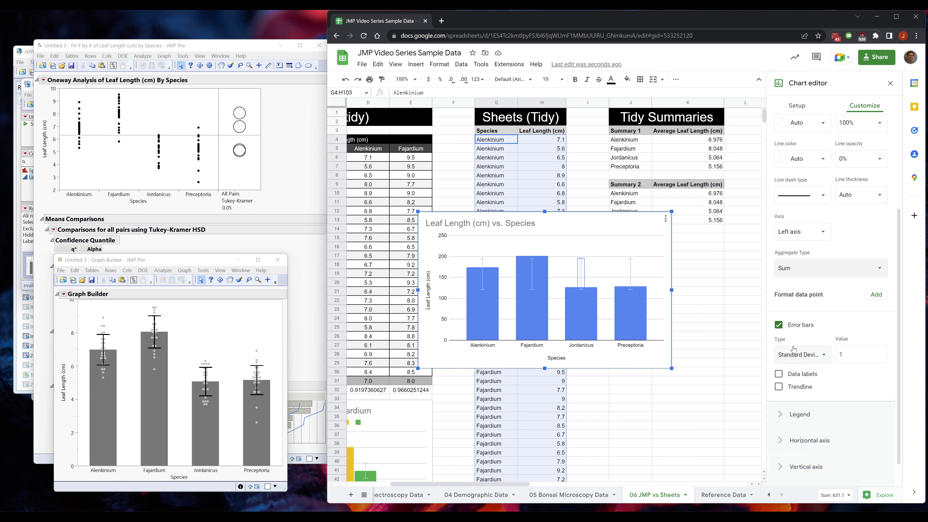
pyautogui.click(822, 358)
pyautogui.click(816, 313)
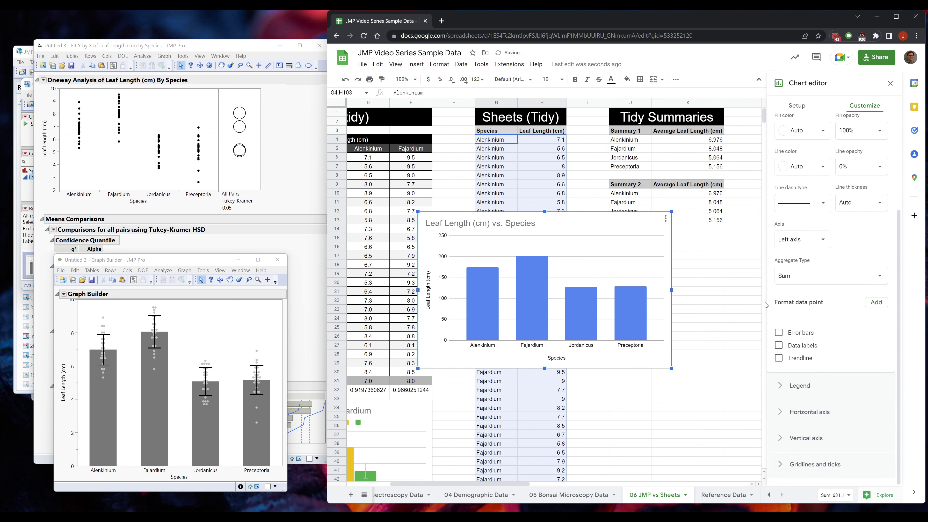
pyautogui.scroll(4, 851, 221)
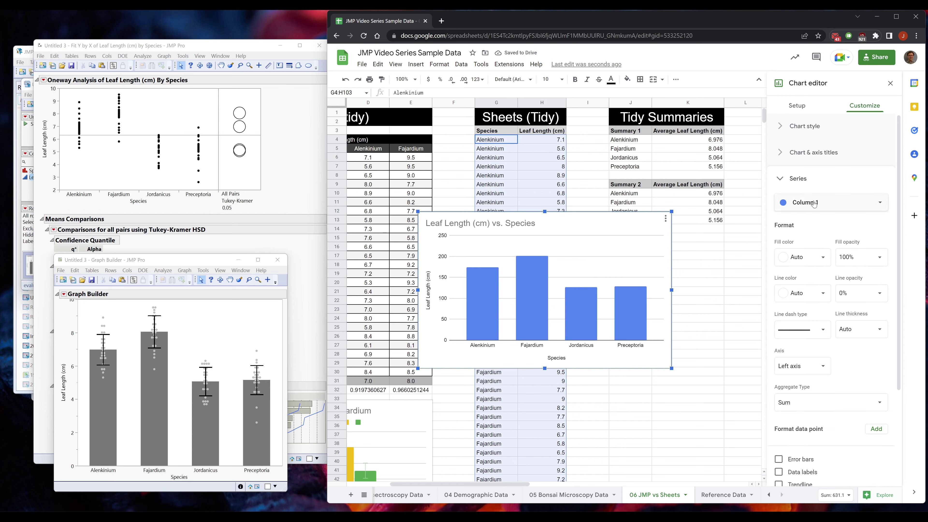
pyautogui.scroll(-3, 837, 256)
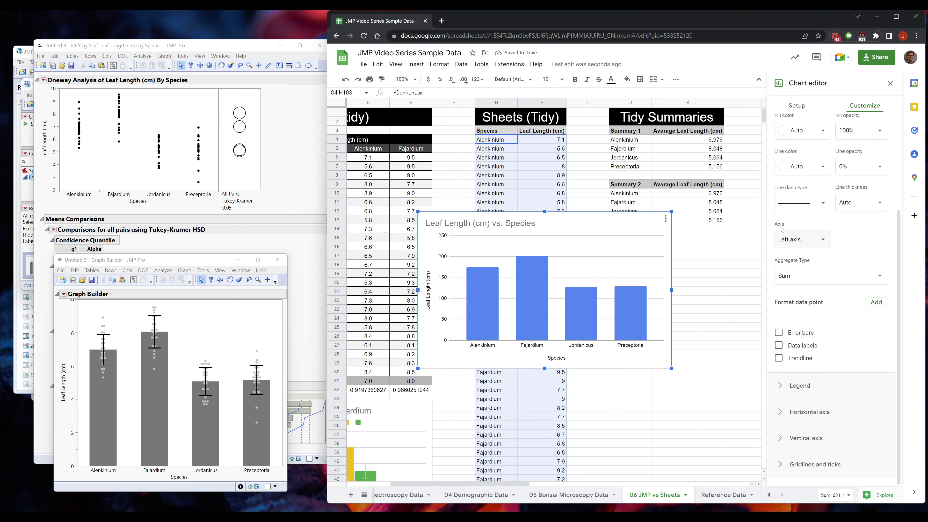
pyautogui.click(778, 333)
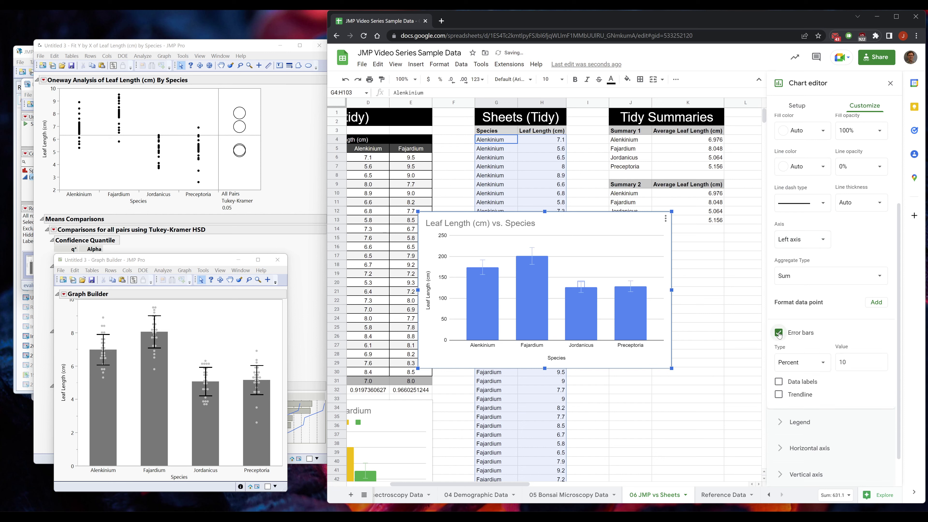
pyautogui.click(801, 363)
pyautogui.click(814, 377)
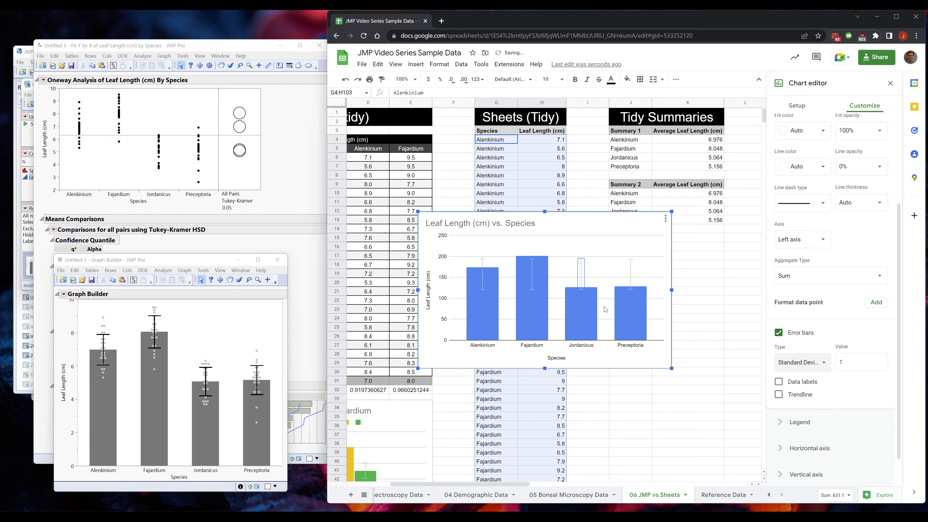
# Move the column chart below the Tidy Summaries tables and switch to JMP's Graph Builder window for comparison.
pyautogui.moveTo(533, 273); pyautogui.dragTo(607, 295)
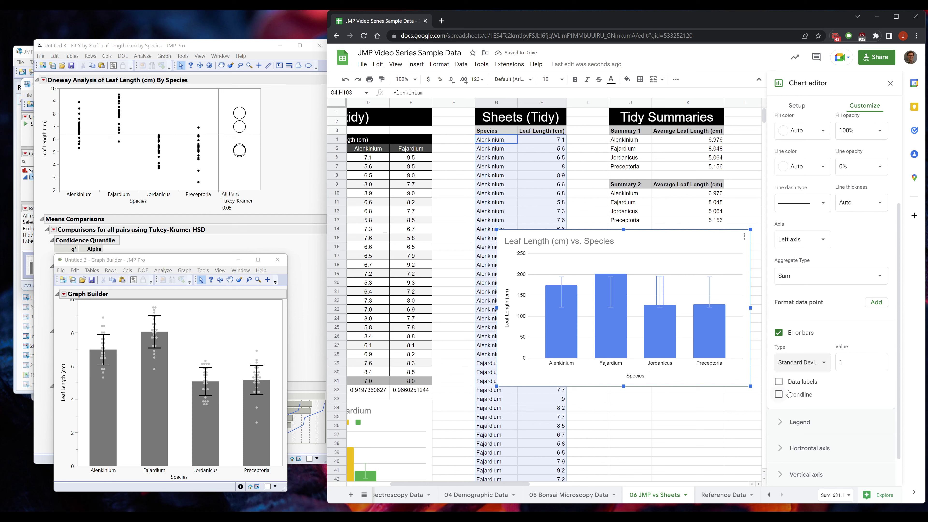
pyautogui.click(825, 364)
pyautogui.click(823, 367)
pyautogui.click(752, 212)
pyautogui.click(199, 262)
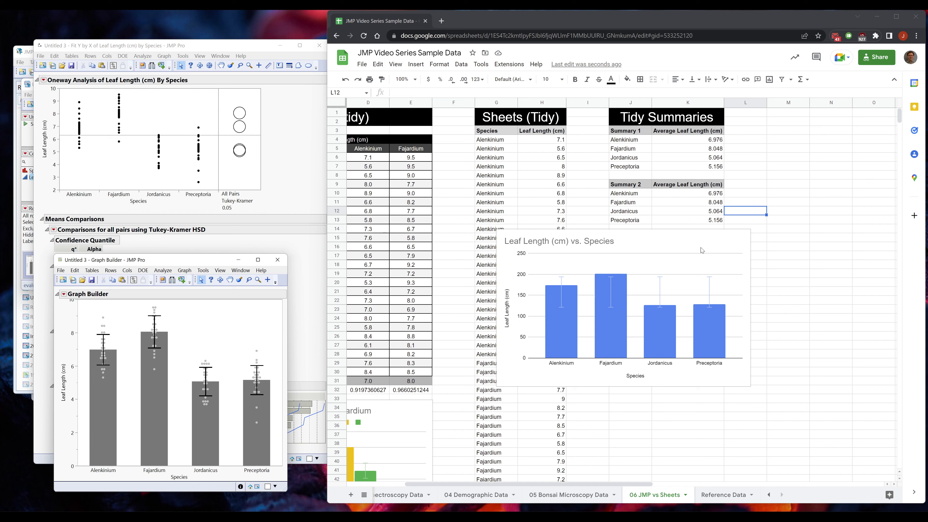
# Set the aggregate type of the Sheets chart's leaf length series to Average.
pyautogui.click(659, 287)
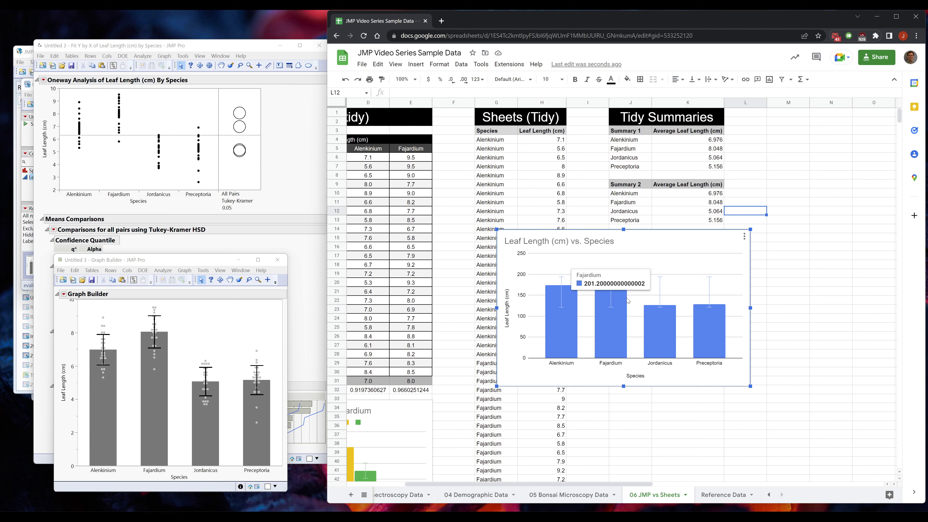
pyautogui.moveTo(606, 293)
pyautogui.doubleClick(612, 295)
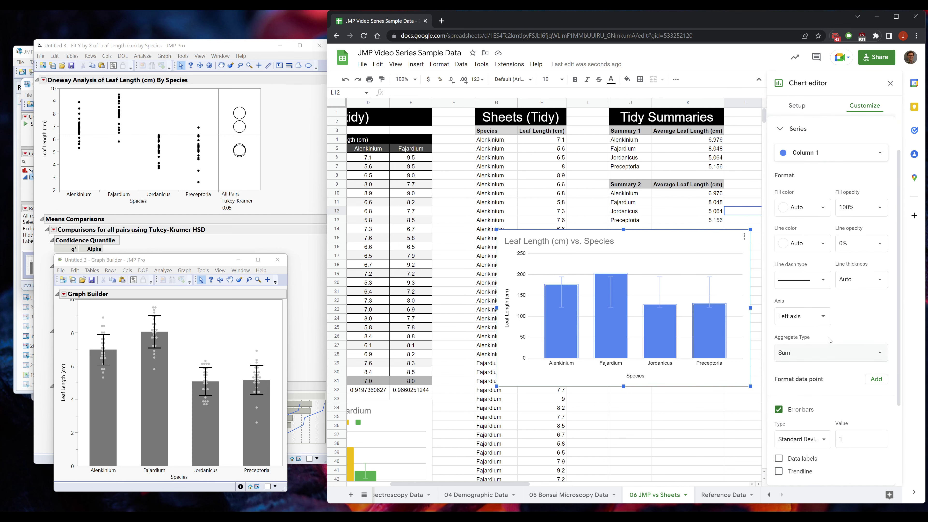
pyautogui.click(815, 352)
pyautogui.click(804, 289)
pyautogui.click(641, 305)
pyautogui.click(625, 322)
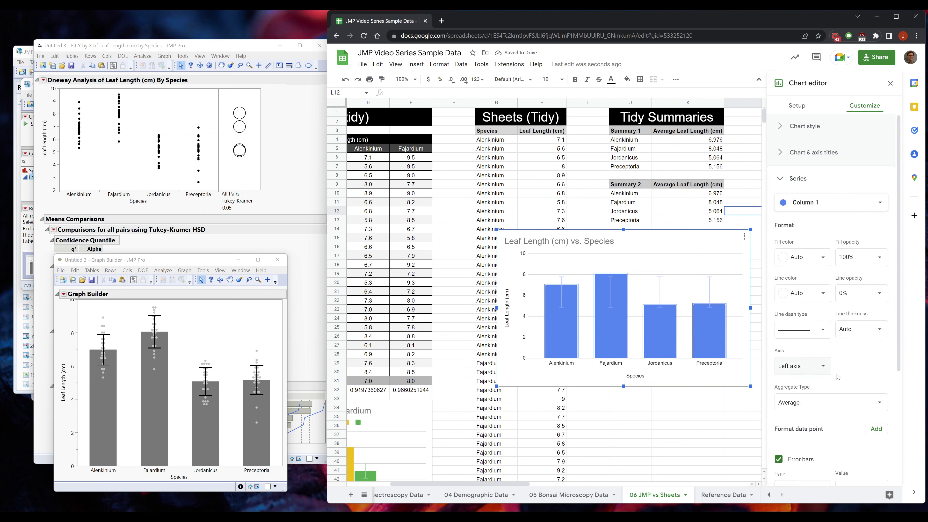
pyautogui.click(840, 400)
pyautogui.click(815, 405)
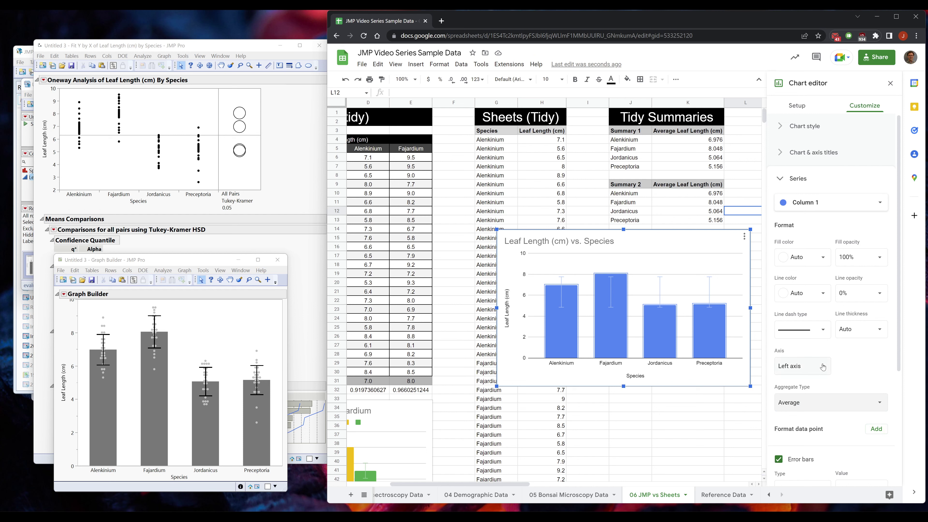
# Remove the error bars from the averaged series and re-add them with the Standard Deviation type.
pyautogui.scroll(-2, 823, 333)
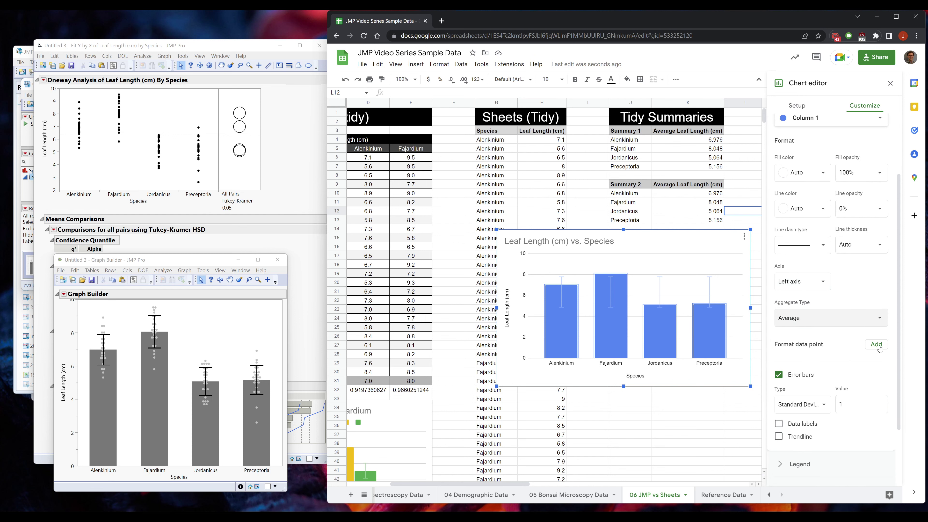
pyautogui.scroll(-2, 875, 354)
pyautogui.click(779, 297)
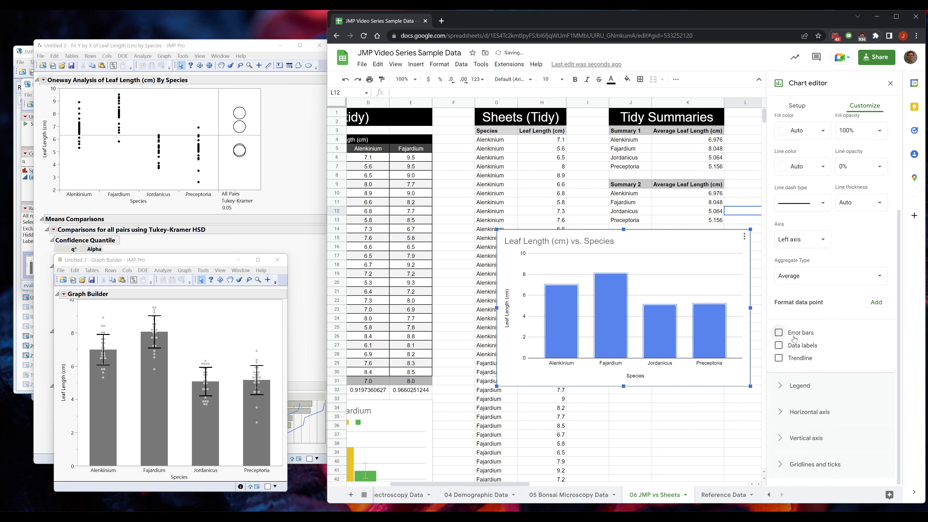
pyautogui.click(783, 334)
pyautogui.click(799, 334)
pyautogui.click(810, 340)
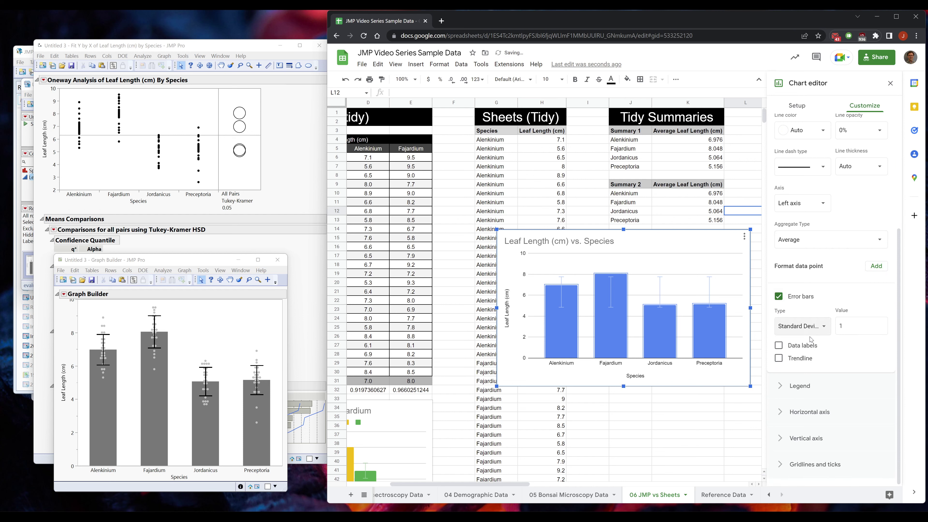
# Set the error bar value to 2 and change the error bar type to Percent.
pyautogui.click(660, 289)
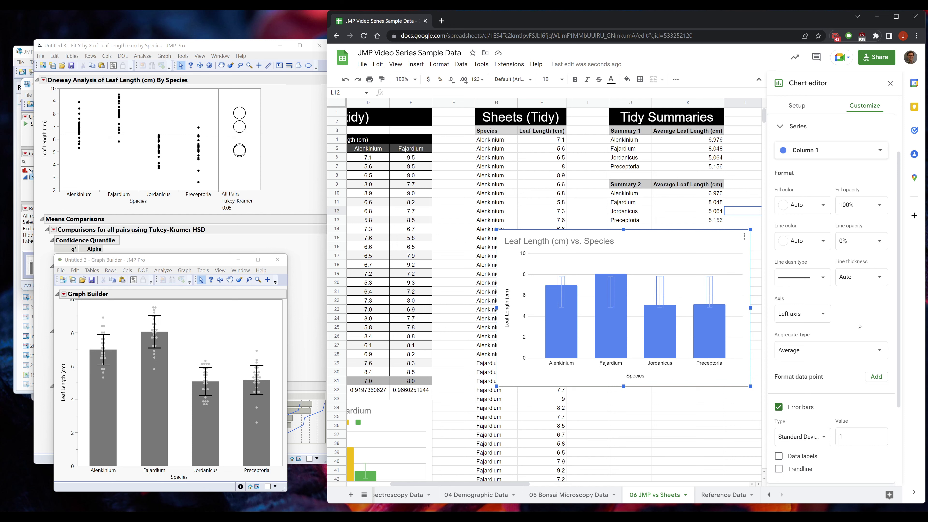
pyautogui.scroll(-3, 824, 322)
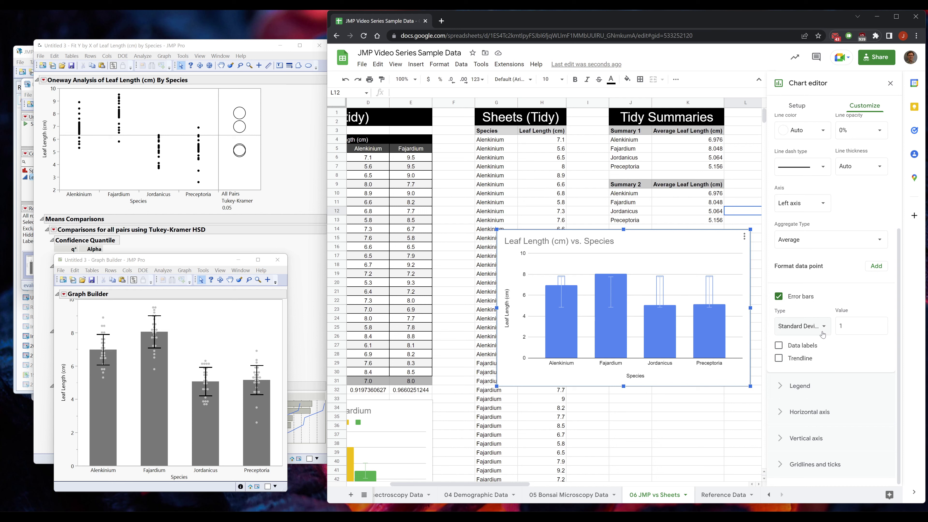
pyautogui.click(821, 331)
pyautogui.click(840, 325)
pyautogui.click(845, 326)
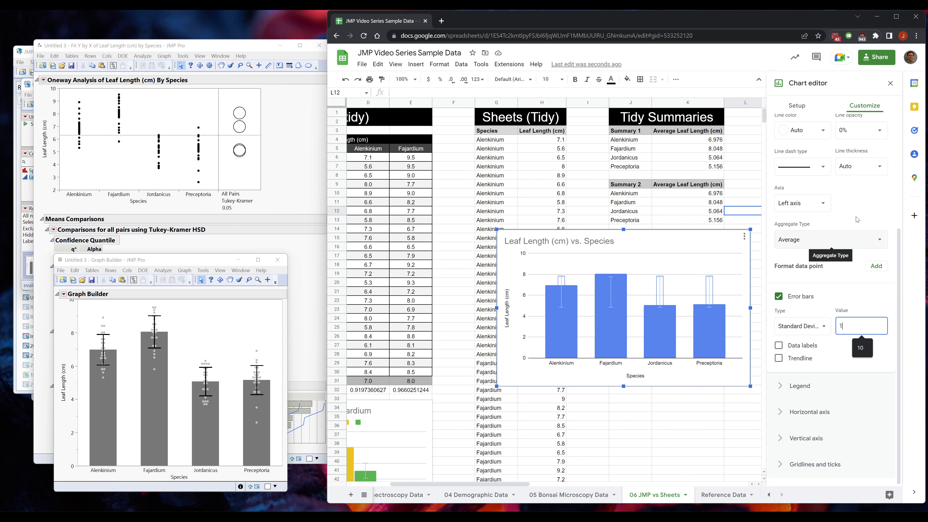
pyautogui.scroll(5, 804, 248)
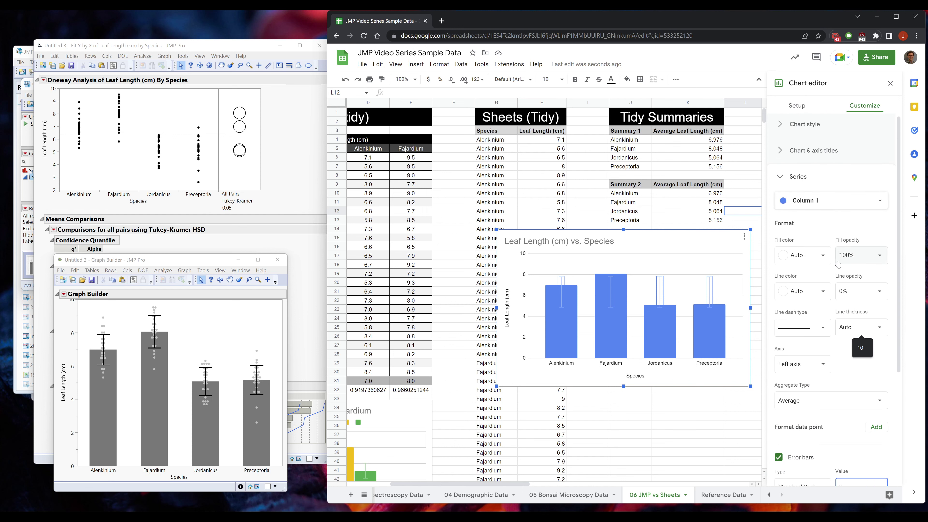
pyautogui.scroll(-4, 831, 293)
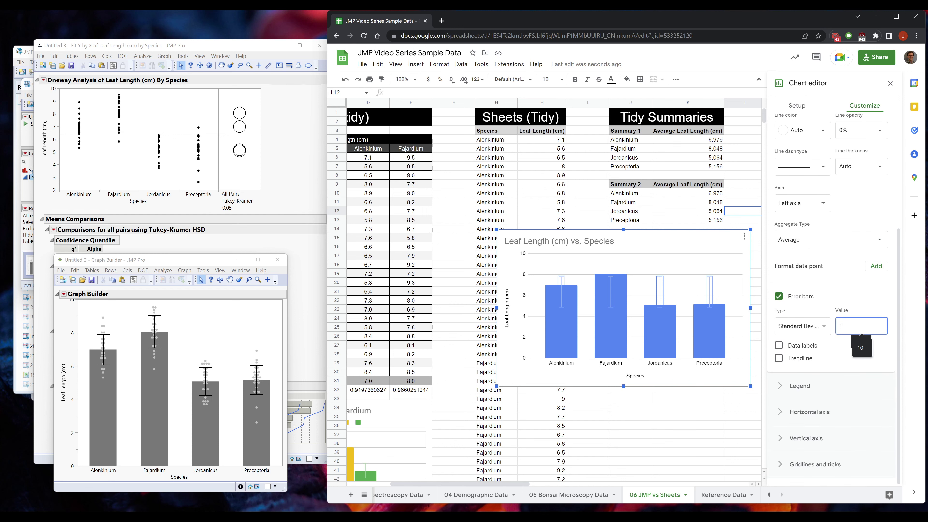
pyautogui.press('BackSpace')
pyautogui.write('2')
pyautogui.click(824, 326)
pyautogui.click(856, 307)
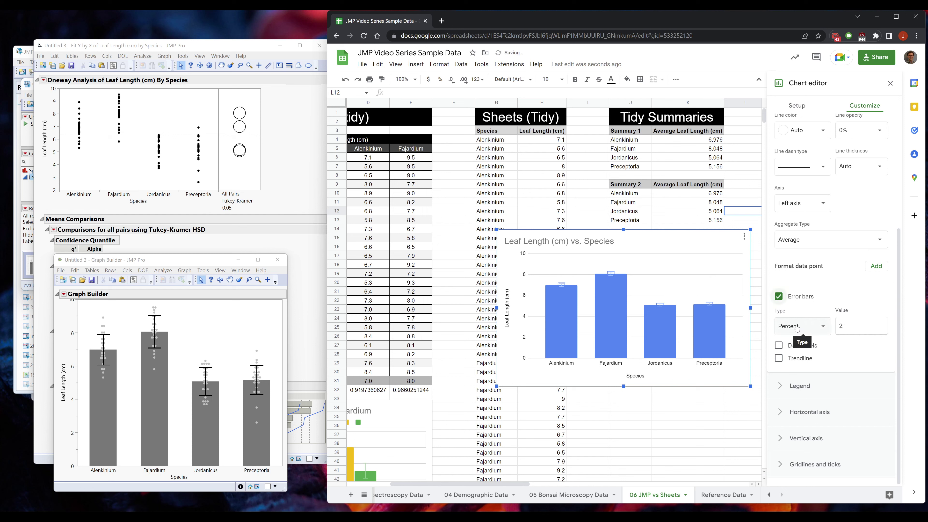
# Try a different error bar type on the averaged leaf length series, remove the error bars and close the chart editor.
pyautogui.click(798, 329)
pyautogui.click(812, 338)
pyautogui.click(805, 330)
pyautogui.click(804, 331)
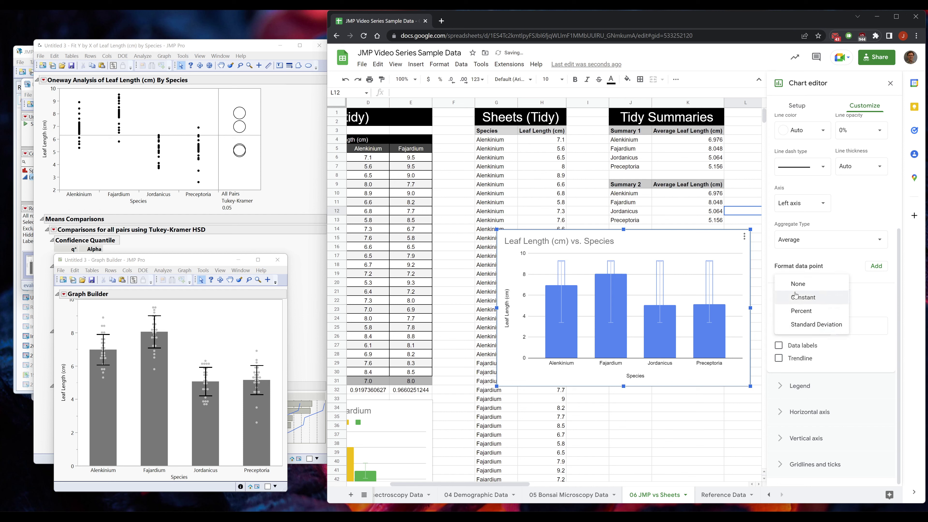
pyautogui.click(779, 297)
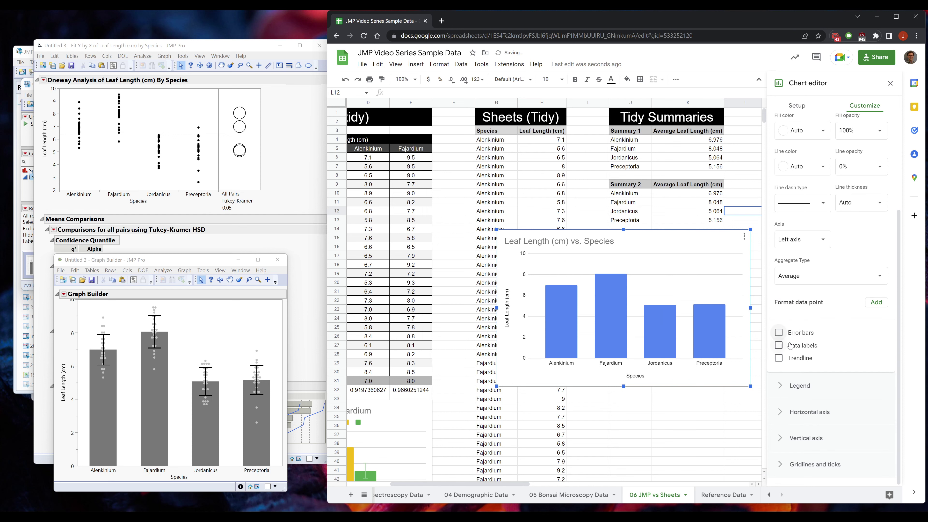
pyautogui.click(891, 83)
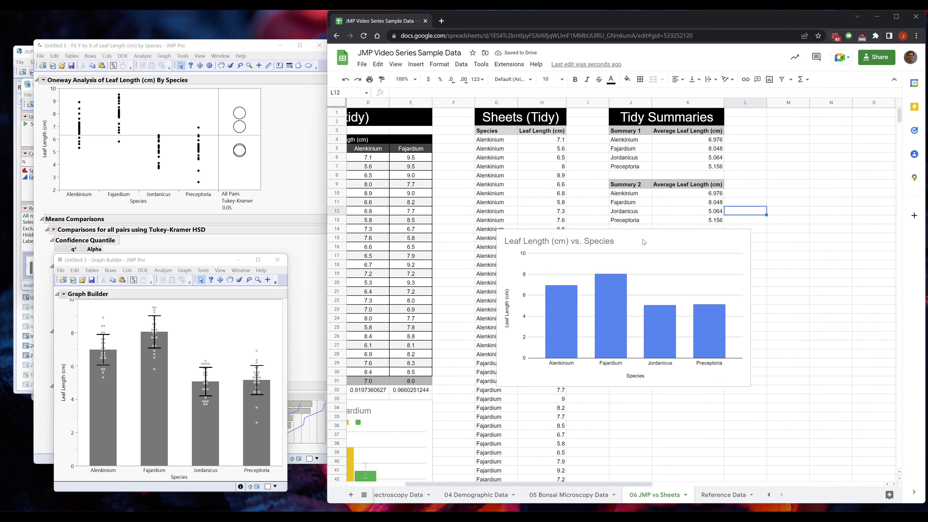
# Move the Leaf Length (cm) vs. Species chart lower on the sheet and shift JMP's Graph Builder window up for comparison.
pyautogui.moveTo(644, 242); pyautogui.dragTo(640, 290)
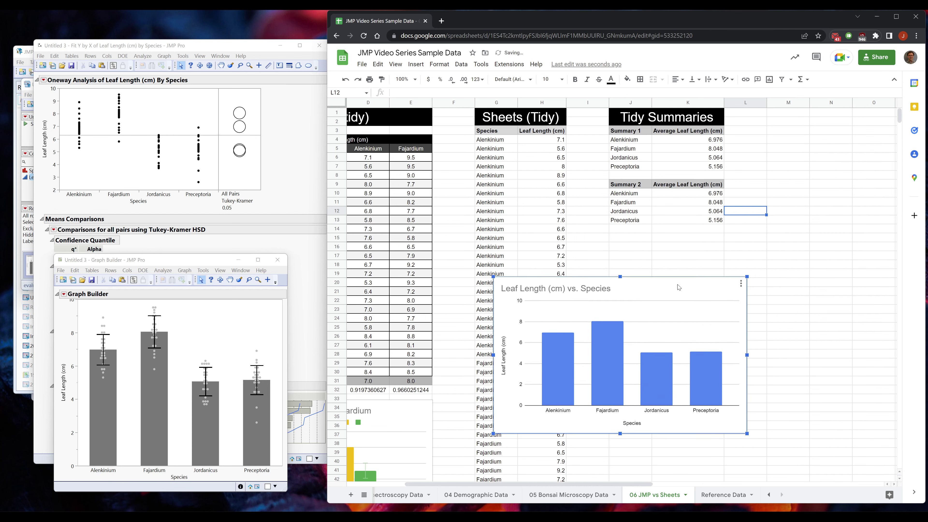
pyautogui.click(172, 262)
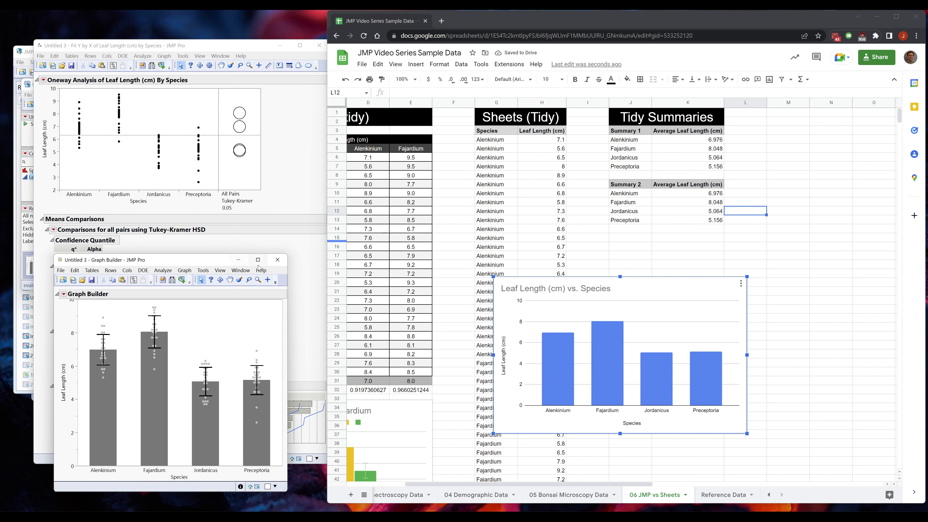
pyautogui.moveTo(203, 260); pyautogui.dragTo(236, 249)
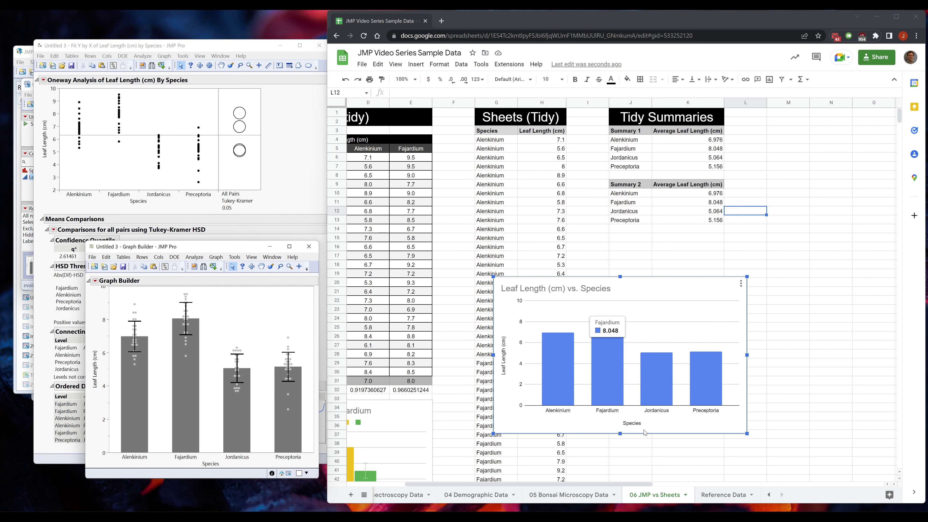
# Examine the dragon color and weight entries on the Reference Data sheet and return to the 06 JMP vs Sheets sheet.
pyautogui.click(718, 496)
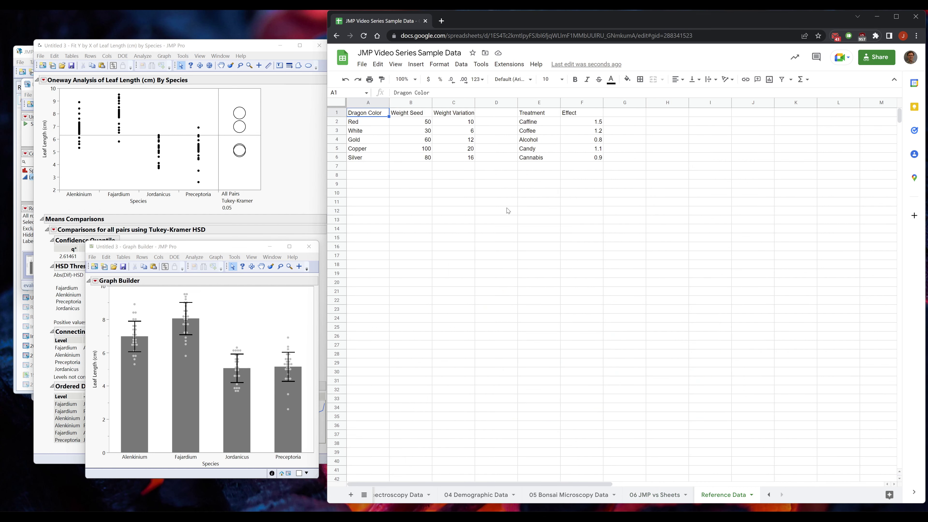
pyautogui.click(363, 129)
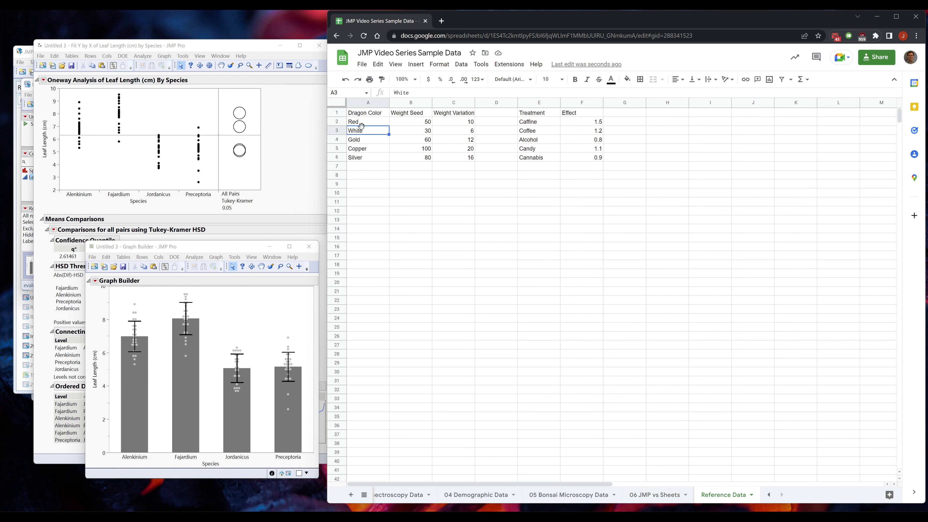
pyautogui.click(424, 124)
pyautogui.click(423, 140)
pyautogui.click(372, 150)
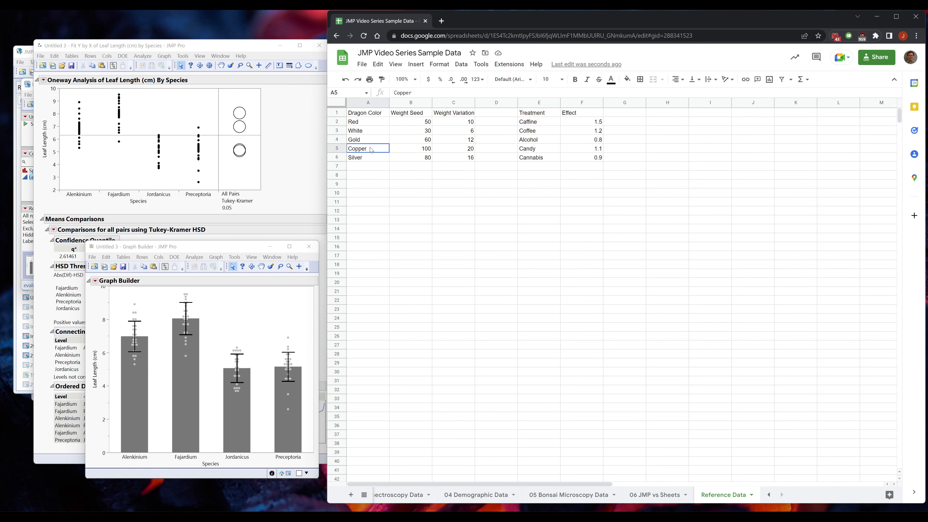
pyautogui.click(646, 488)
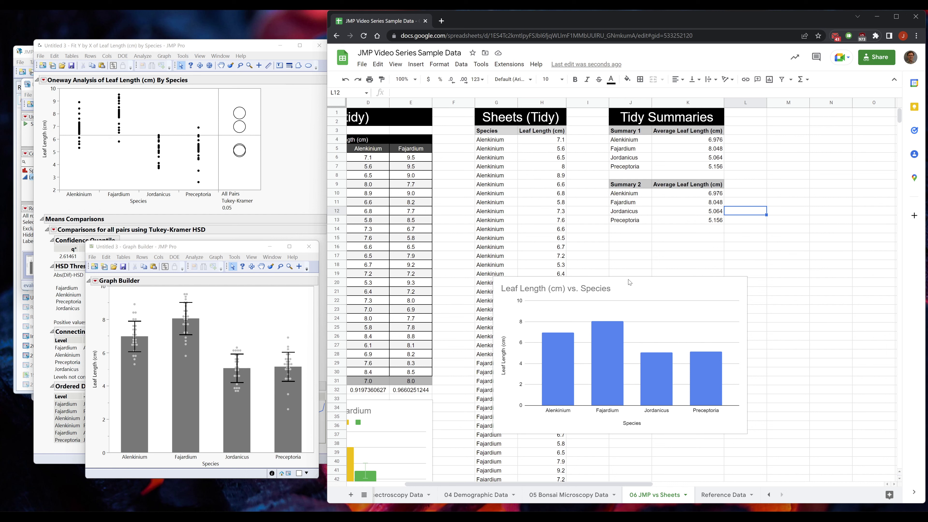
# Move the leaf length chart below the Tidy Summaries tables and highlight the Species and Leaf Length (cm) columns of the tidy data.
pyautogui.moveTo(629, 283); pyautogui.dragTo(715, 235)
pyautogui.click(500, 120)
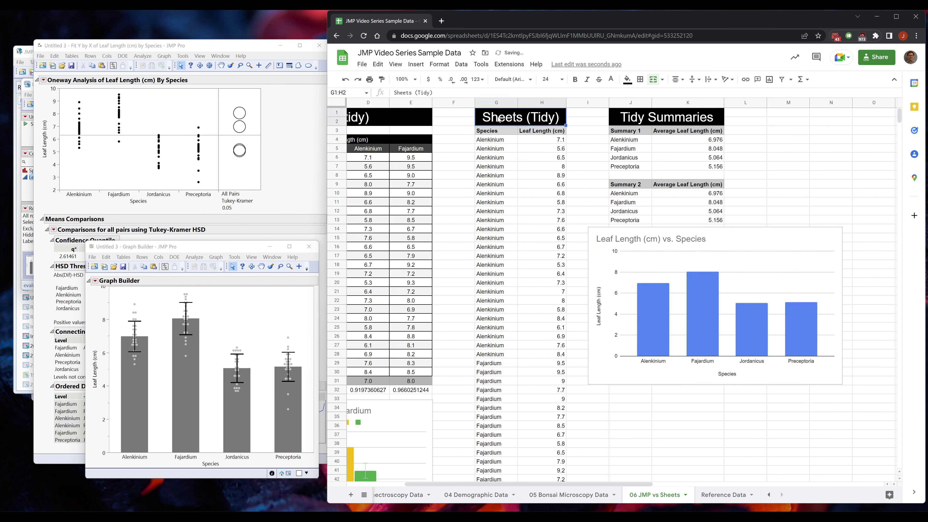
pyautogui.moveTo(500, 101); pyautogui.dragTo(535, 103)
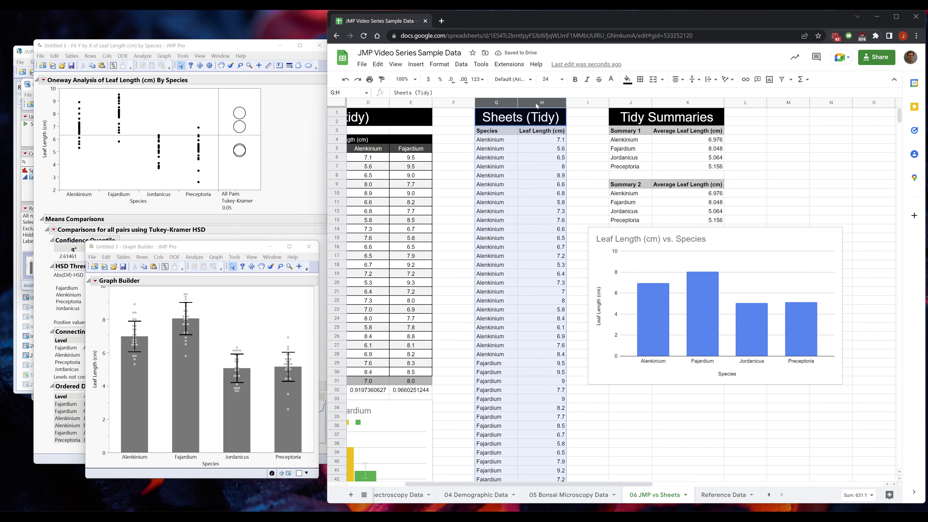
pyautogui.click(495, 103)
pyautogui.click(497, 102)
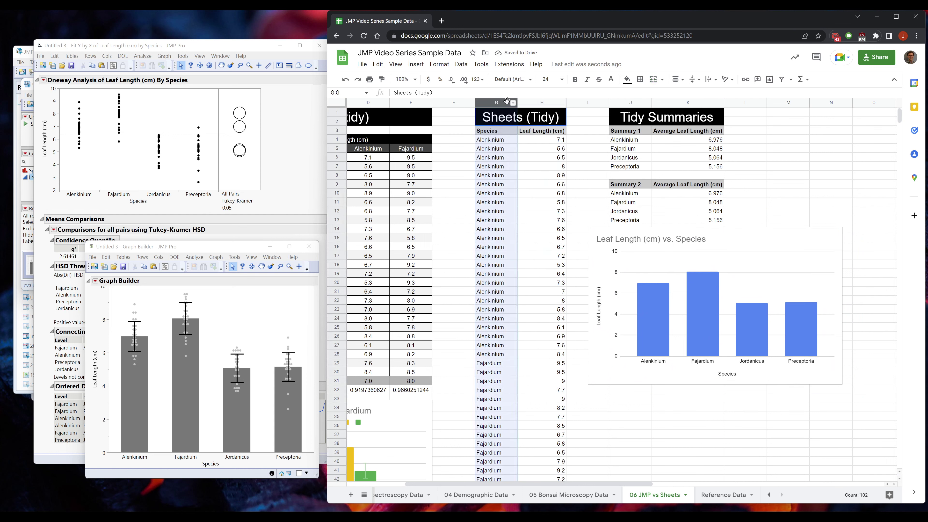
pyautogui.click(547, 102)
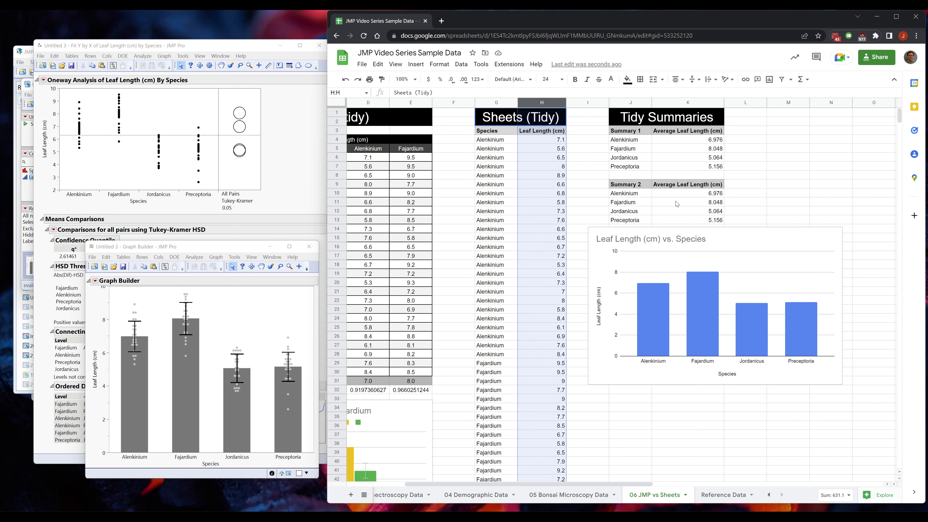
pyautogui.click(499, 120)
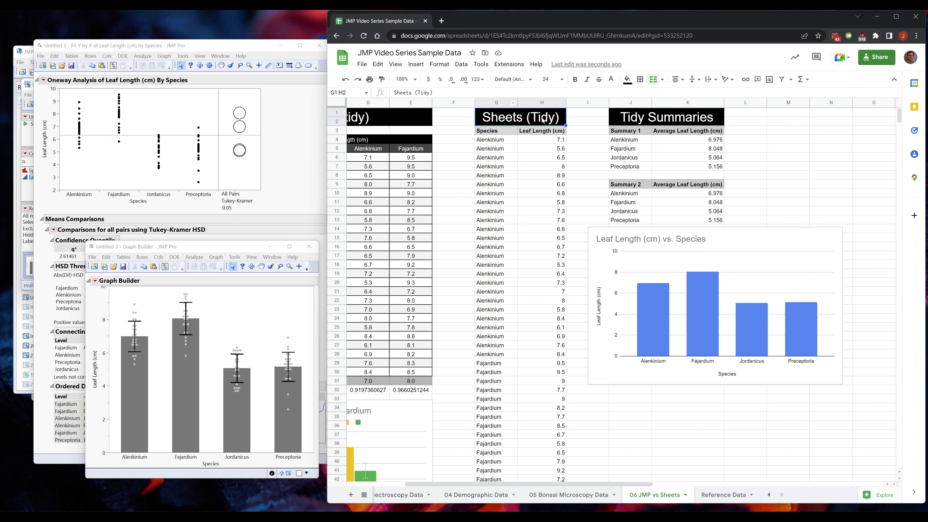
# Close JMP's Fit Y by X report and move the Graph Builder window up in front of the data table.
pyautogui.click(236, 49)
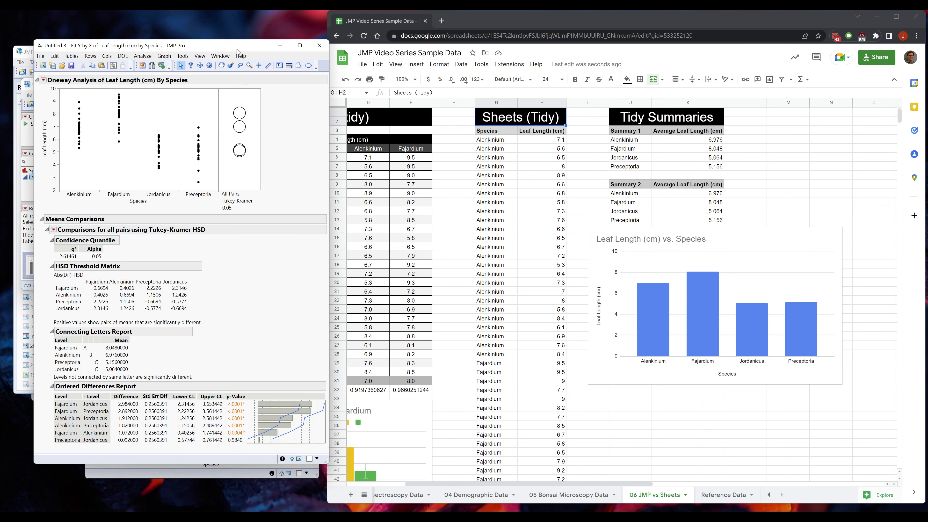
pyautogui.click(318, 46)
pyautogui.moveTo(225, 246); pyautogui.dragTo(223, 138)
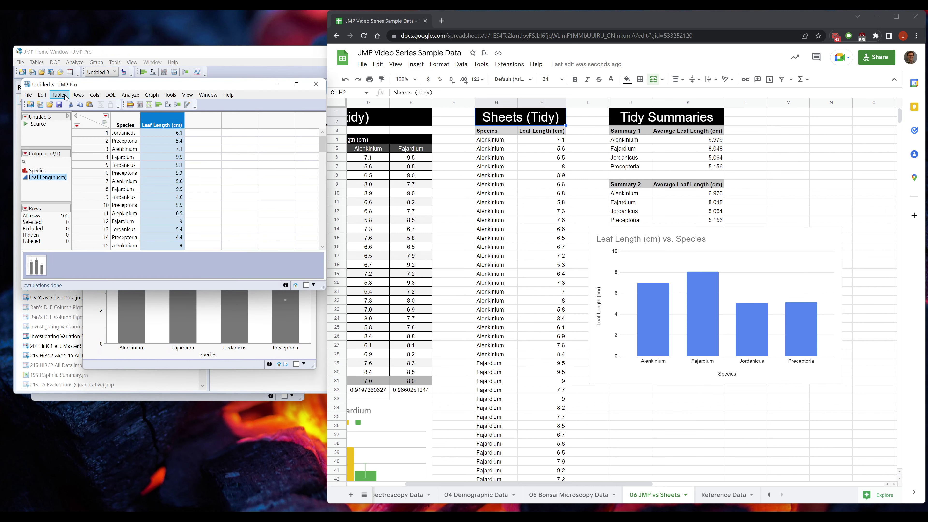
pyautogui.click(247, 364)
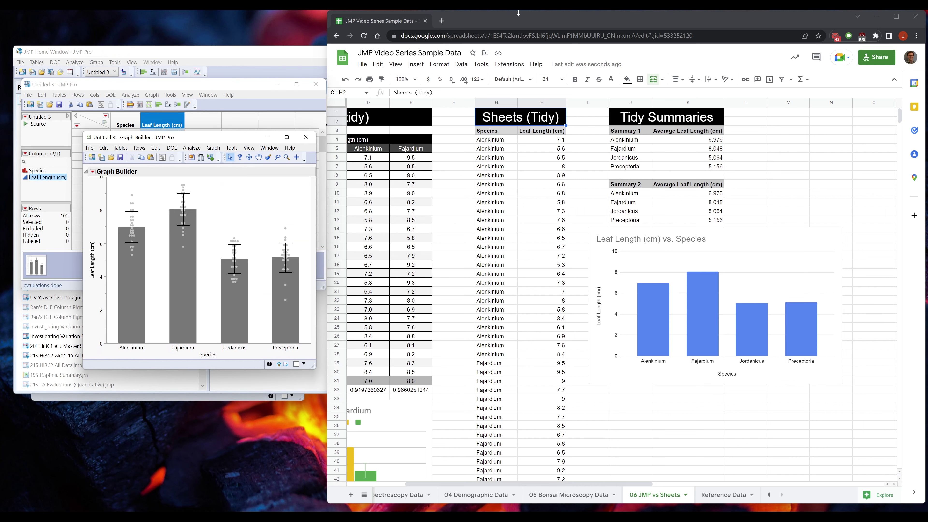
# Switch back to Google Sheets and view the Sheets (untidy) table beside the tidy data.
pyautogui.click(494, 23)
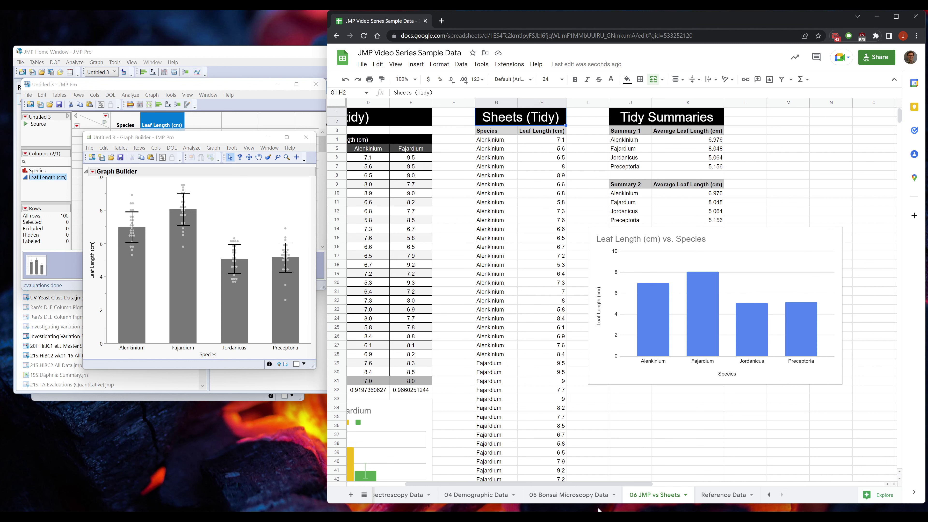
pyautogui.hscroll(-3, 549, 490)
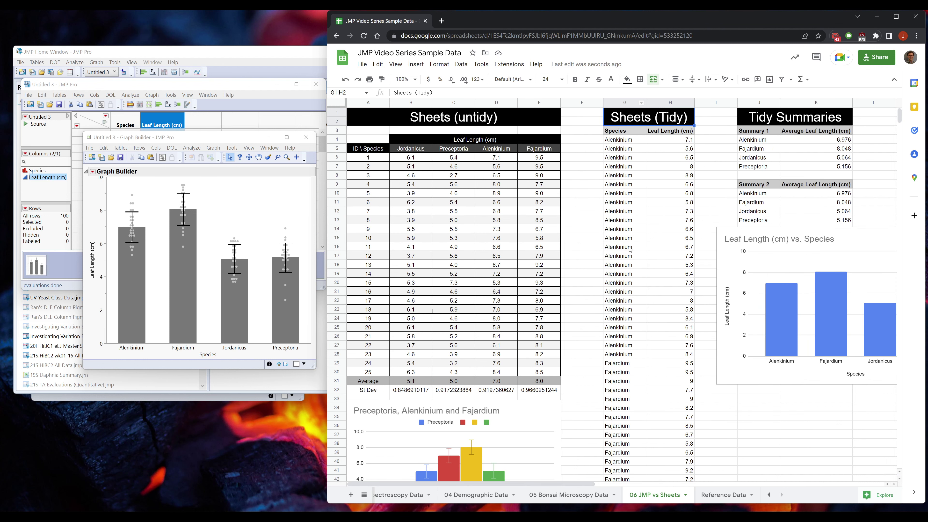